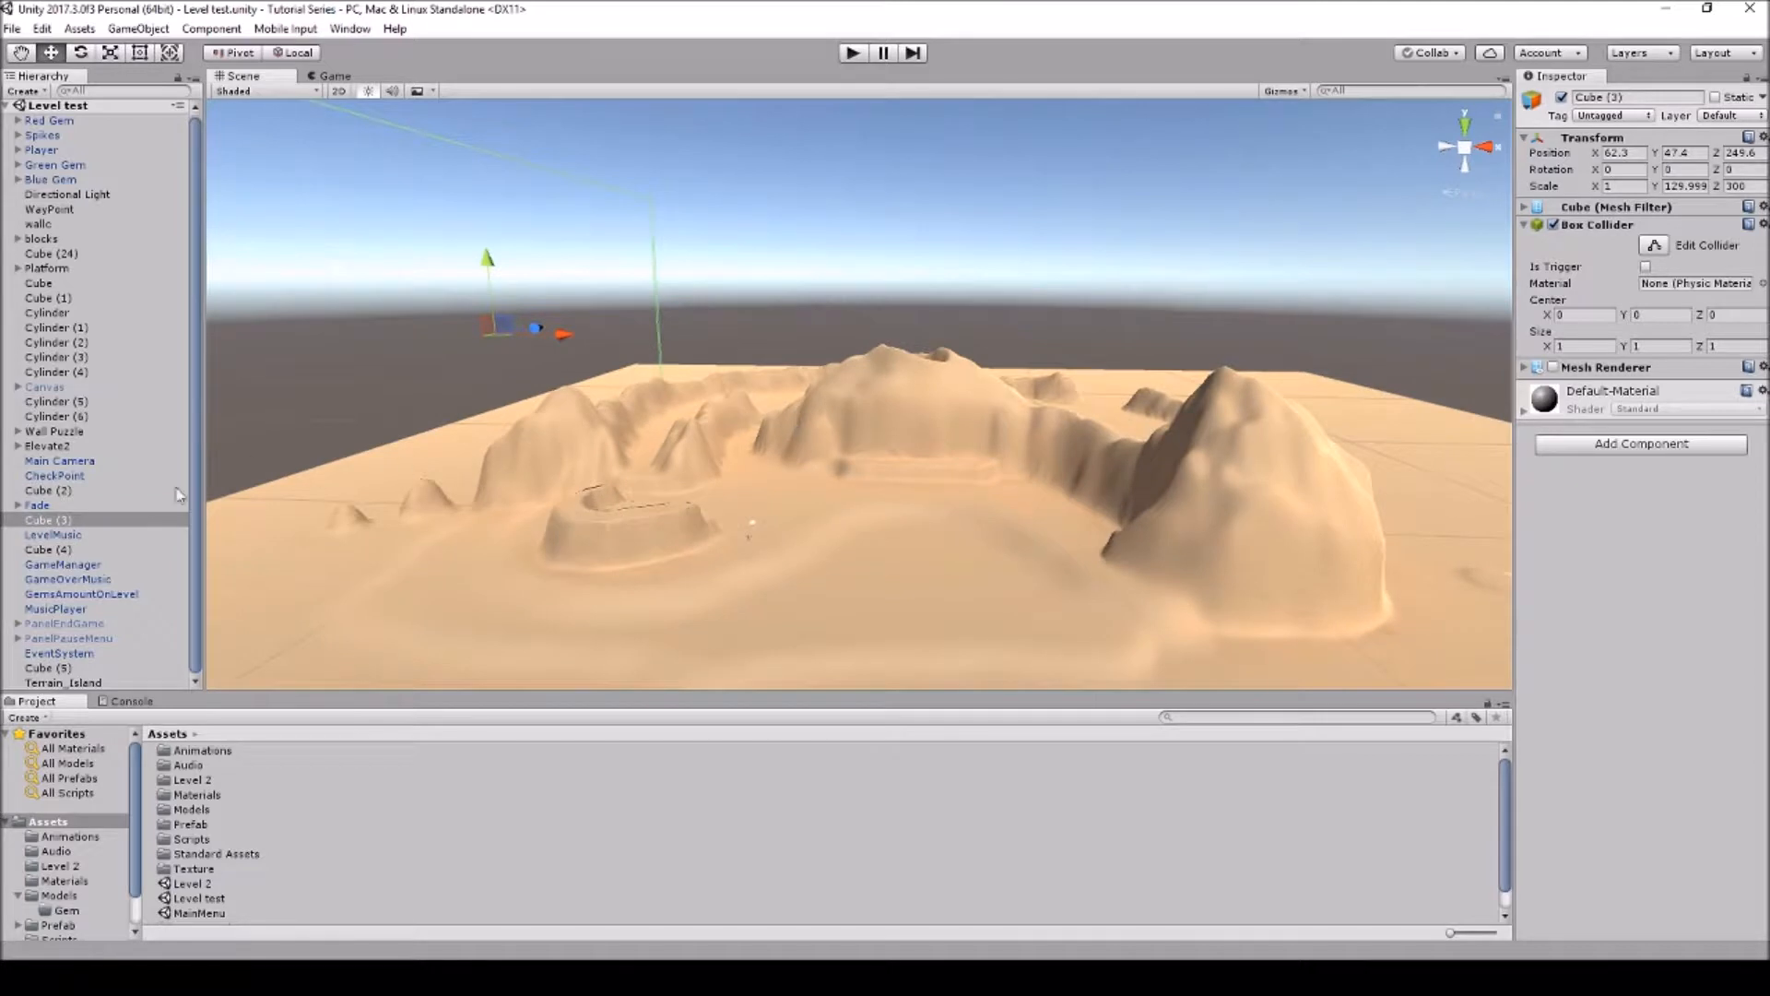
Select the Cube (4) boundary collider and examine the sculpted hills and the flat ground of the island terrain
click(57, 550)
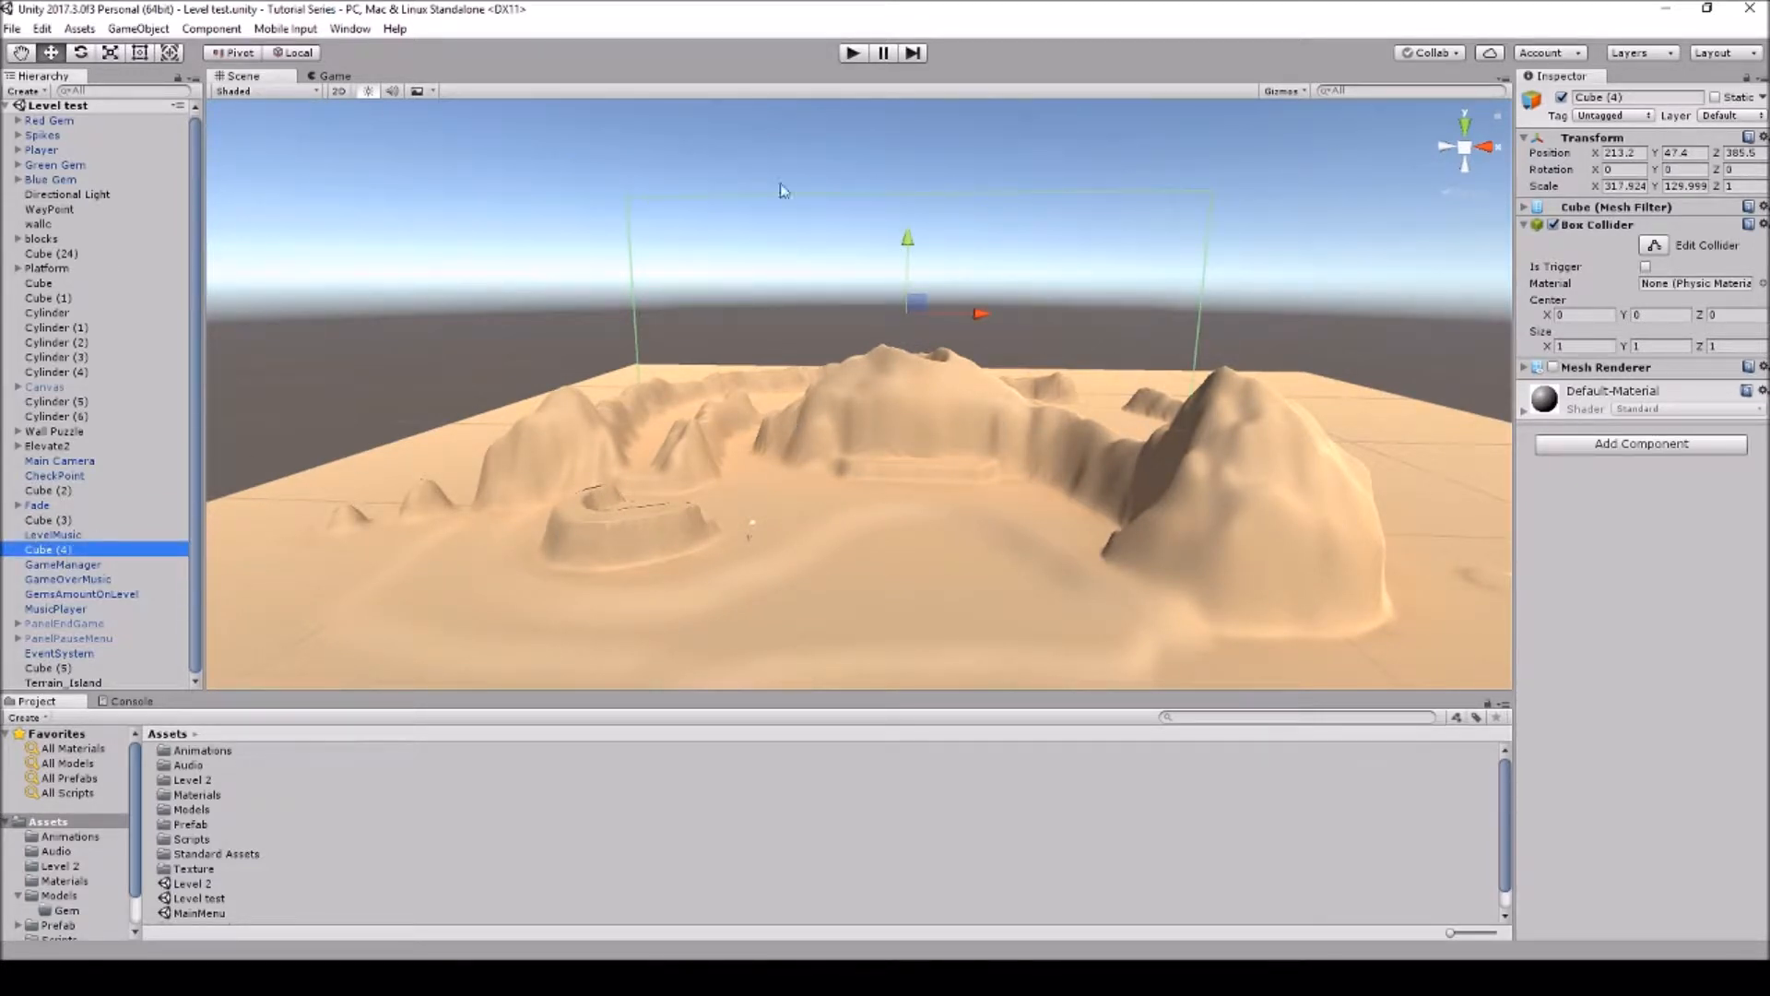
click(138, 29)
mouse_move(211, 29)
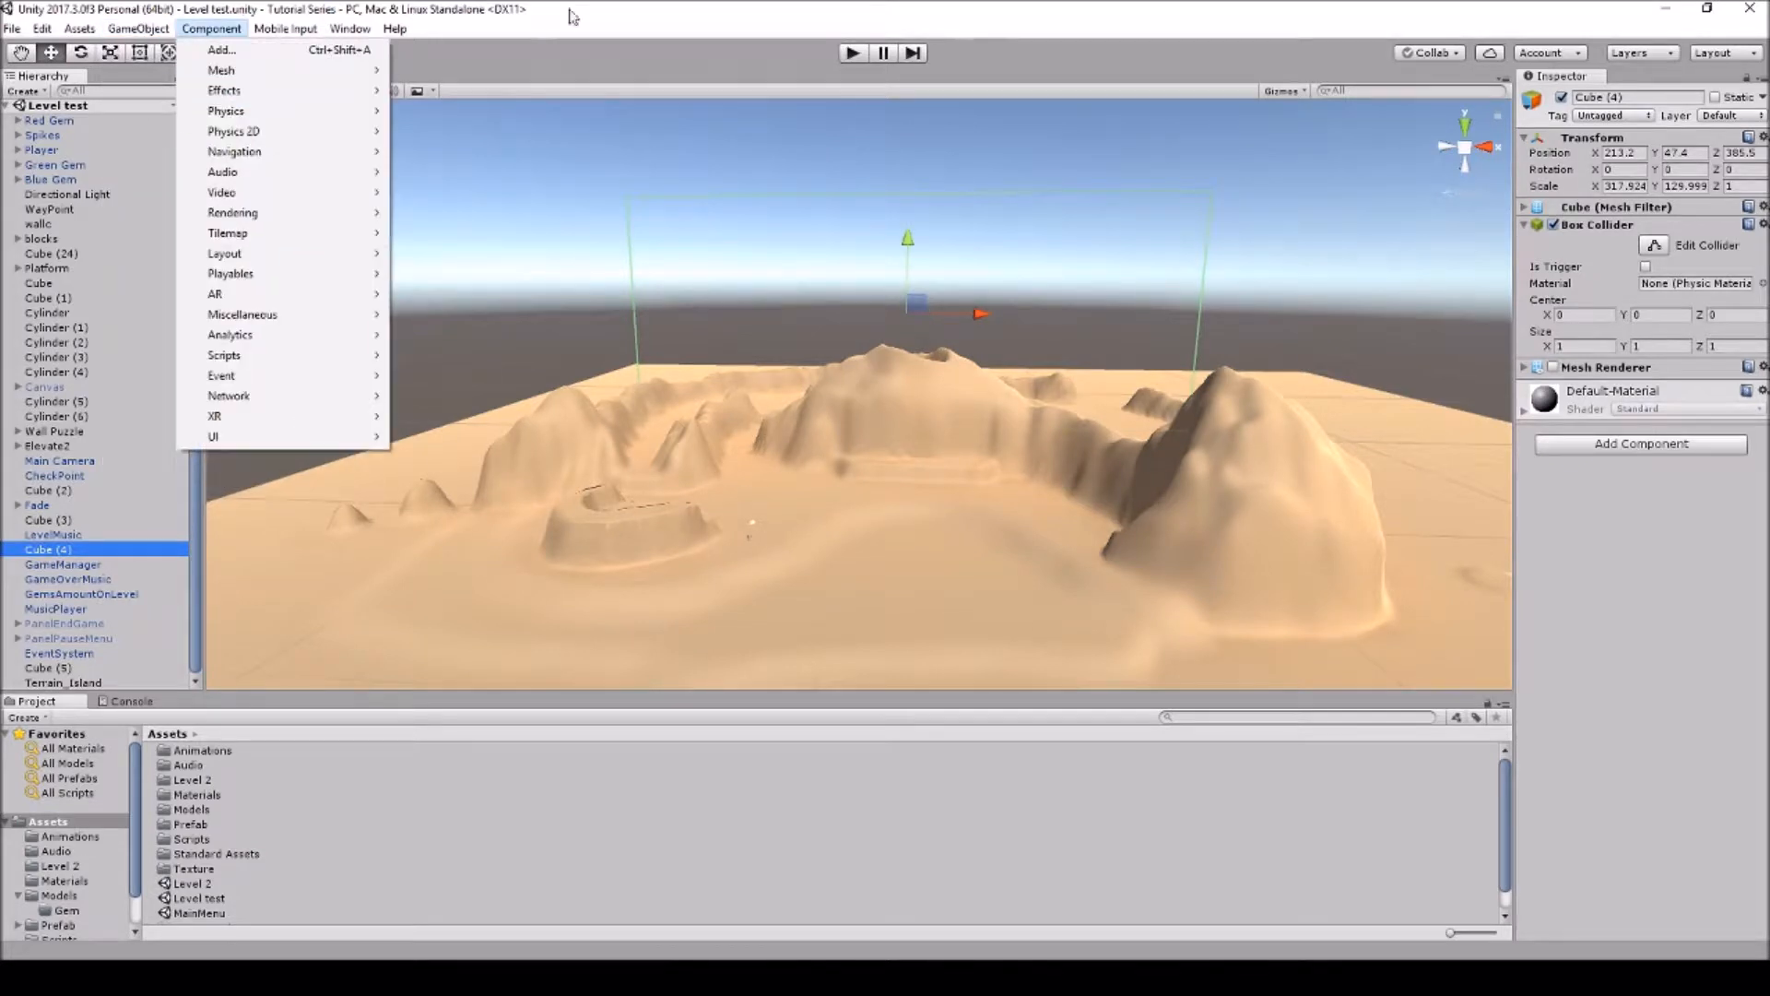
click(683, 5)
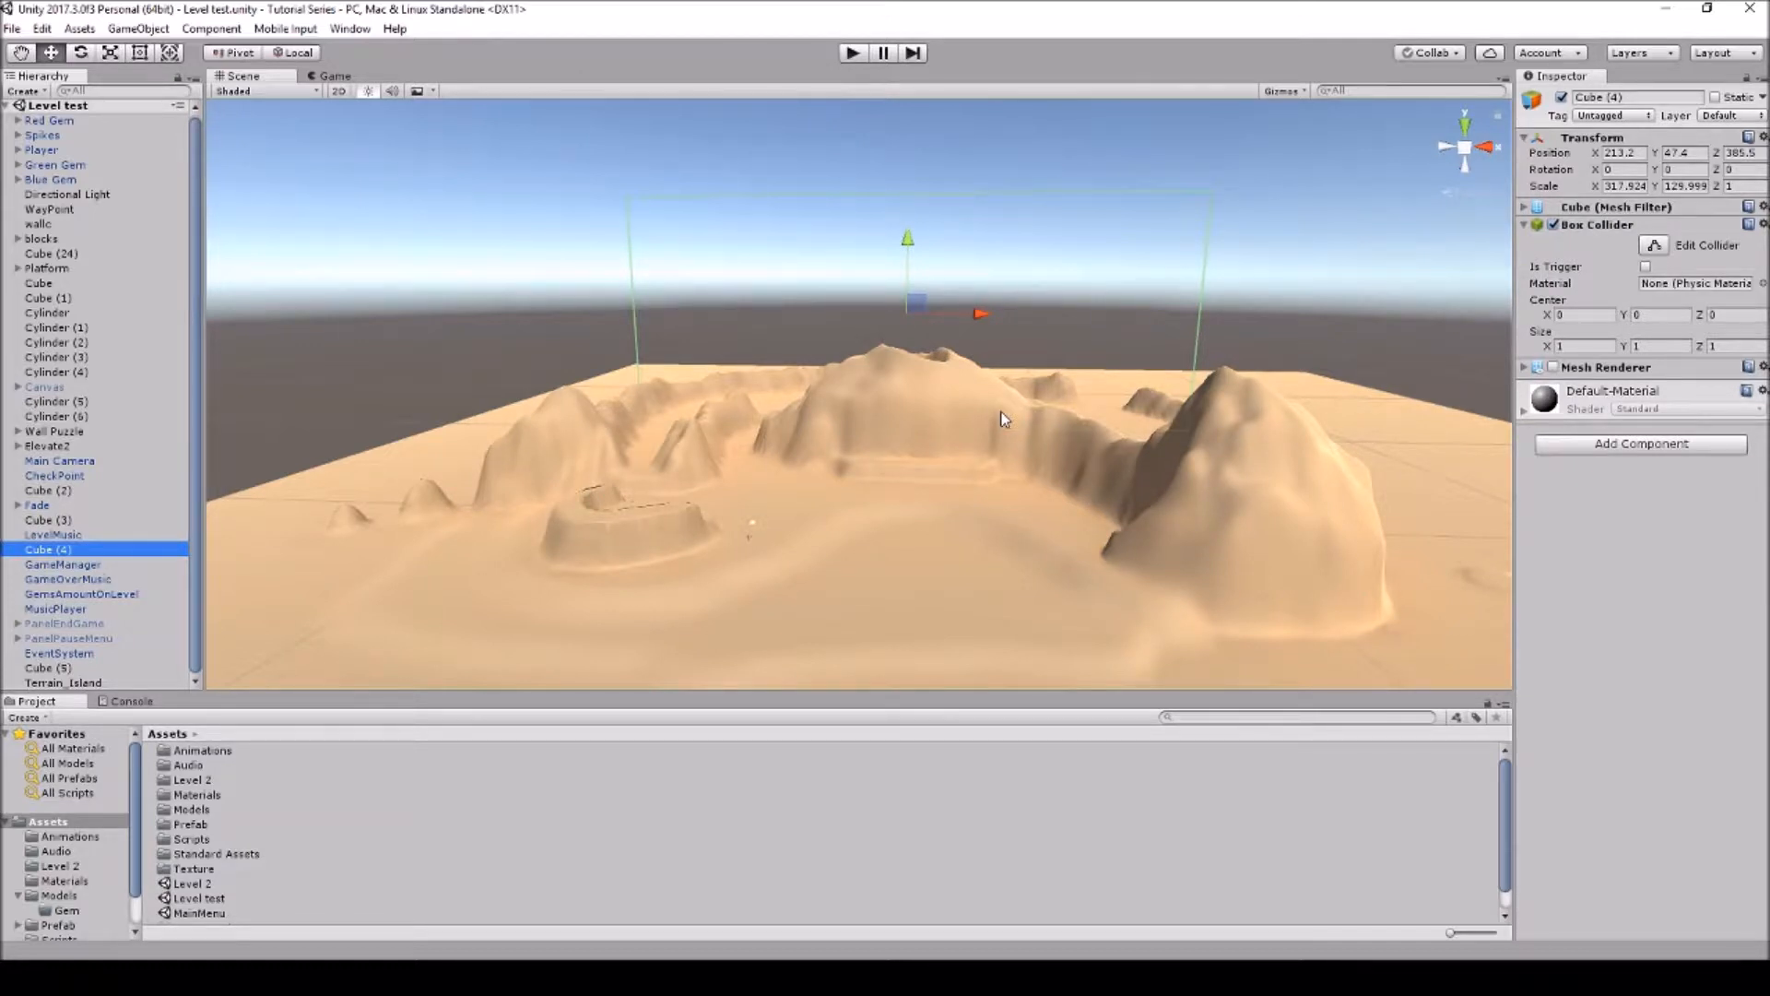
right_drag(1178, 326, 950, 330)
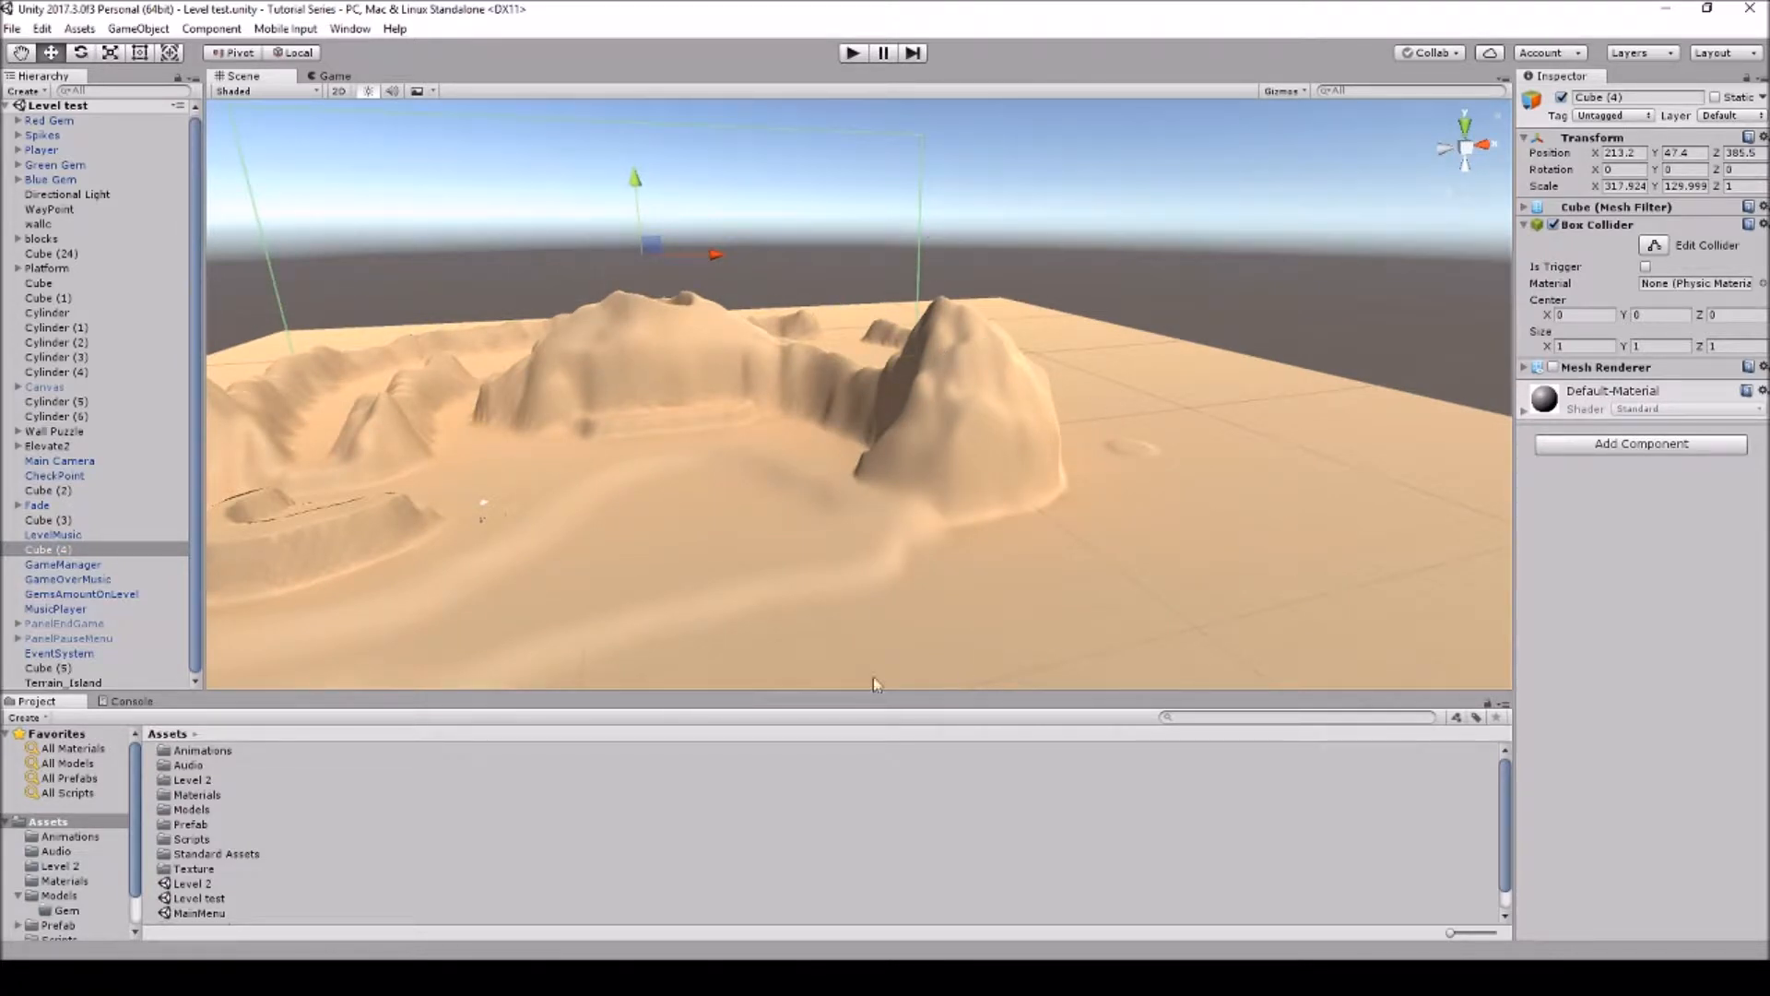
right_drag(1027, 490, 905, 495)
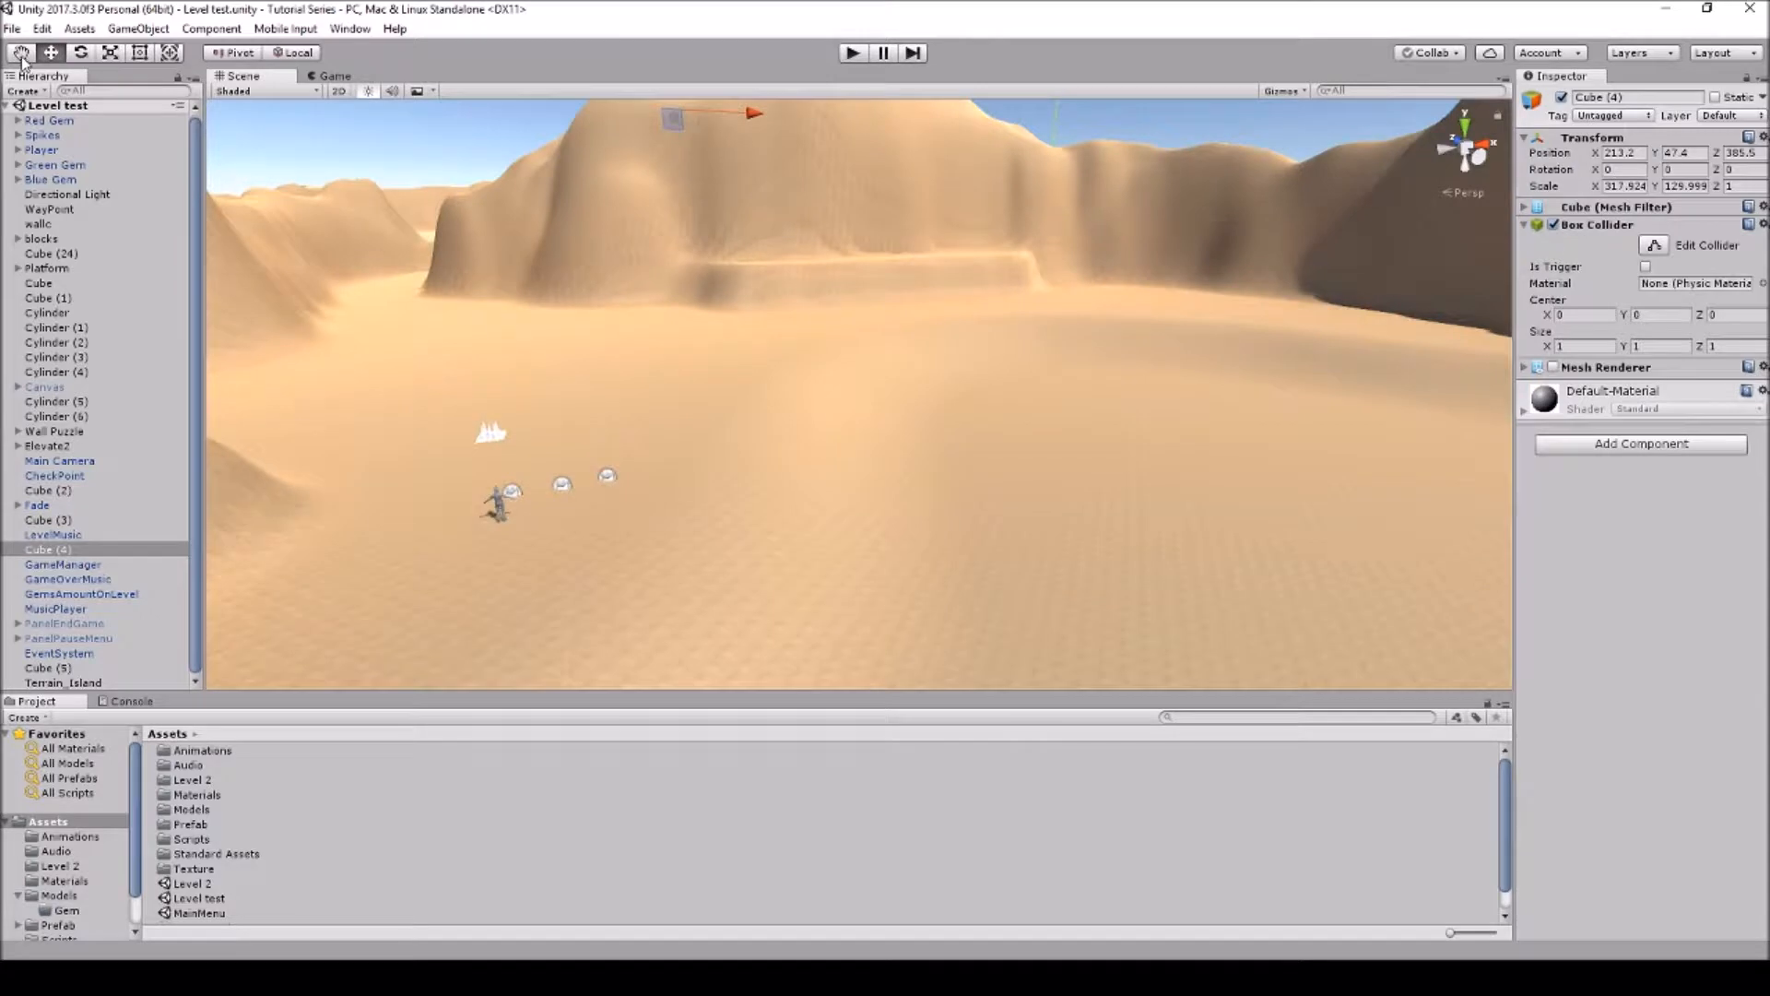
middle_drag(1051, 414, 735, 350)
scroll(735, 350, down, 3)
alt+drag(735, 350, 1280, 455)
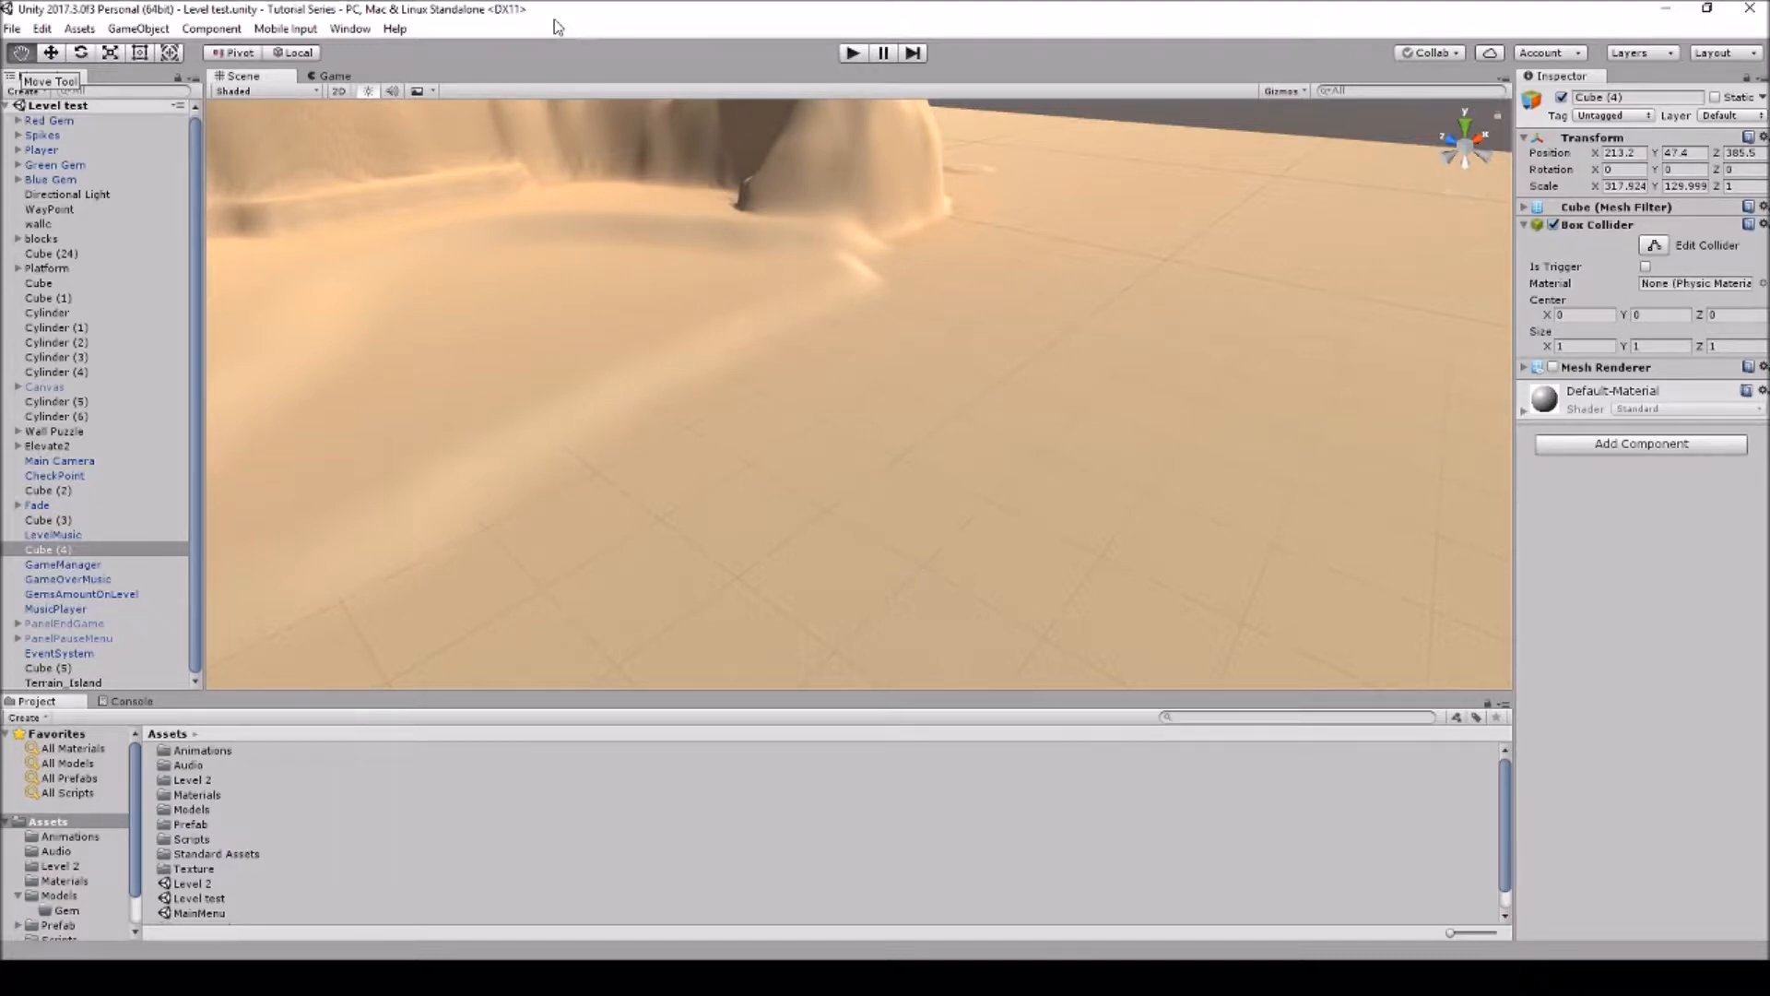
Look through the list of standard asset packages available for import
click(79, 31)
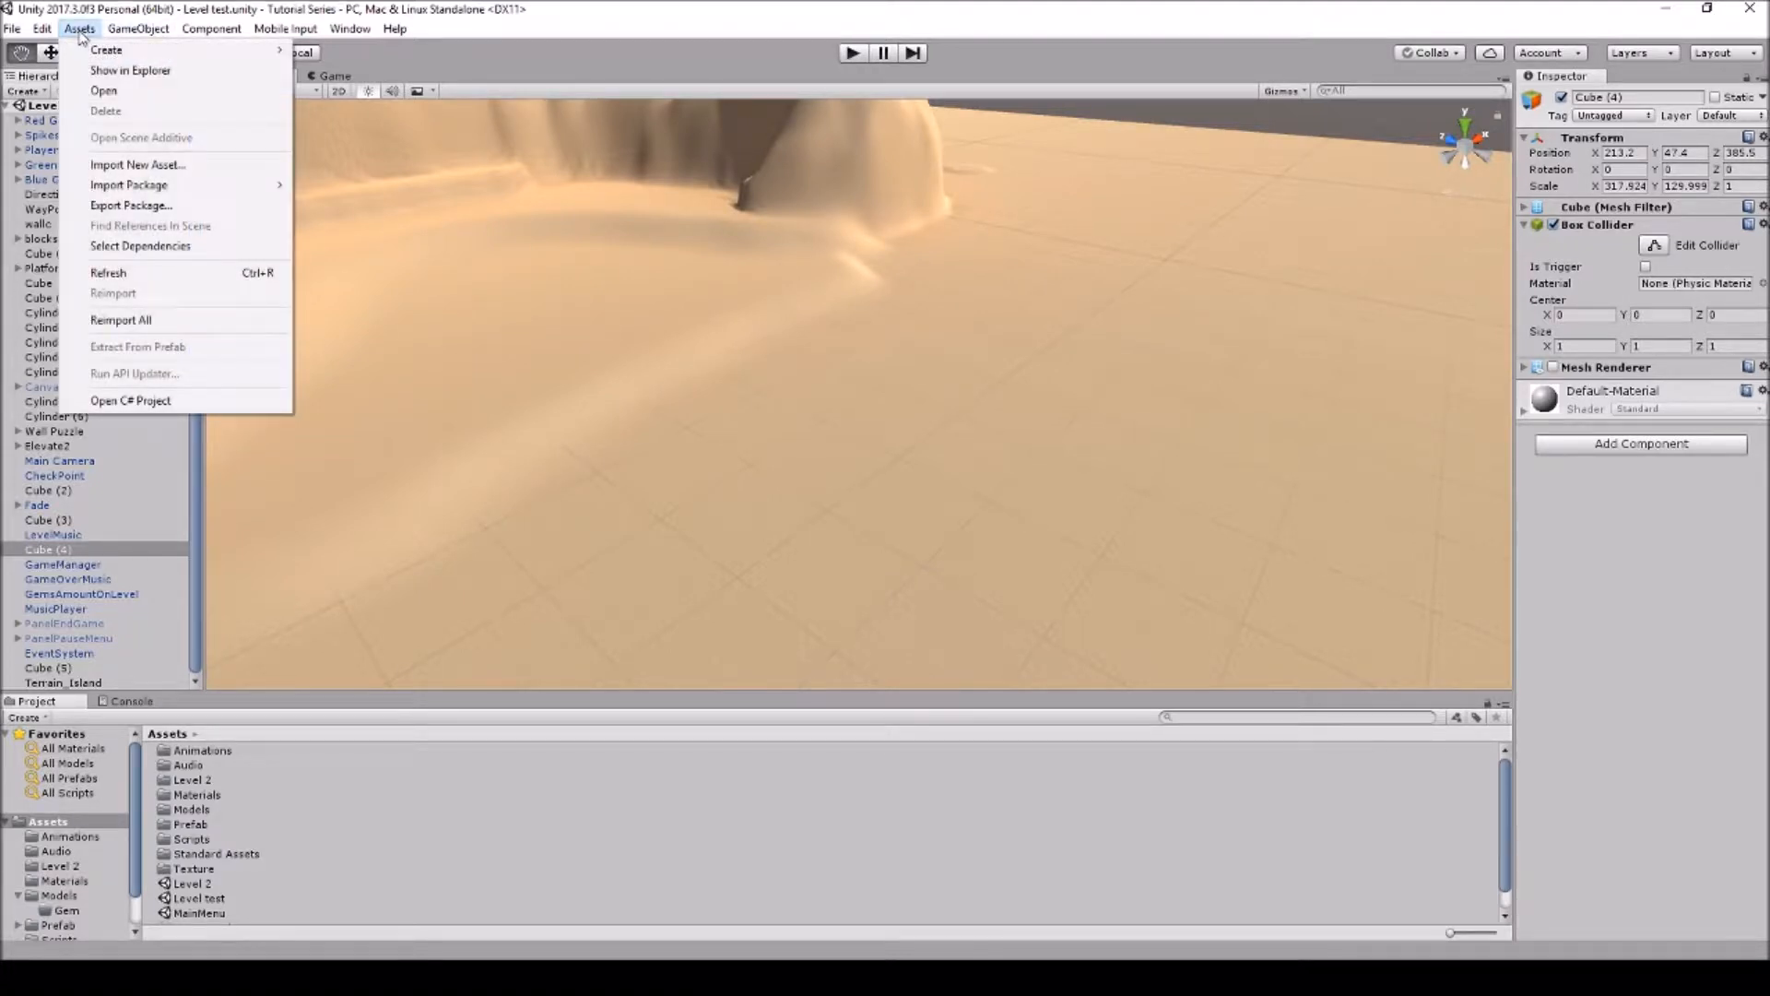
mouse_move(152, 186)
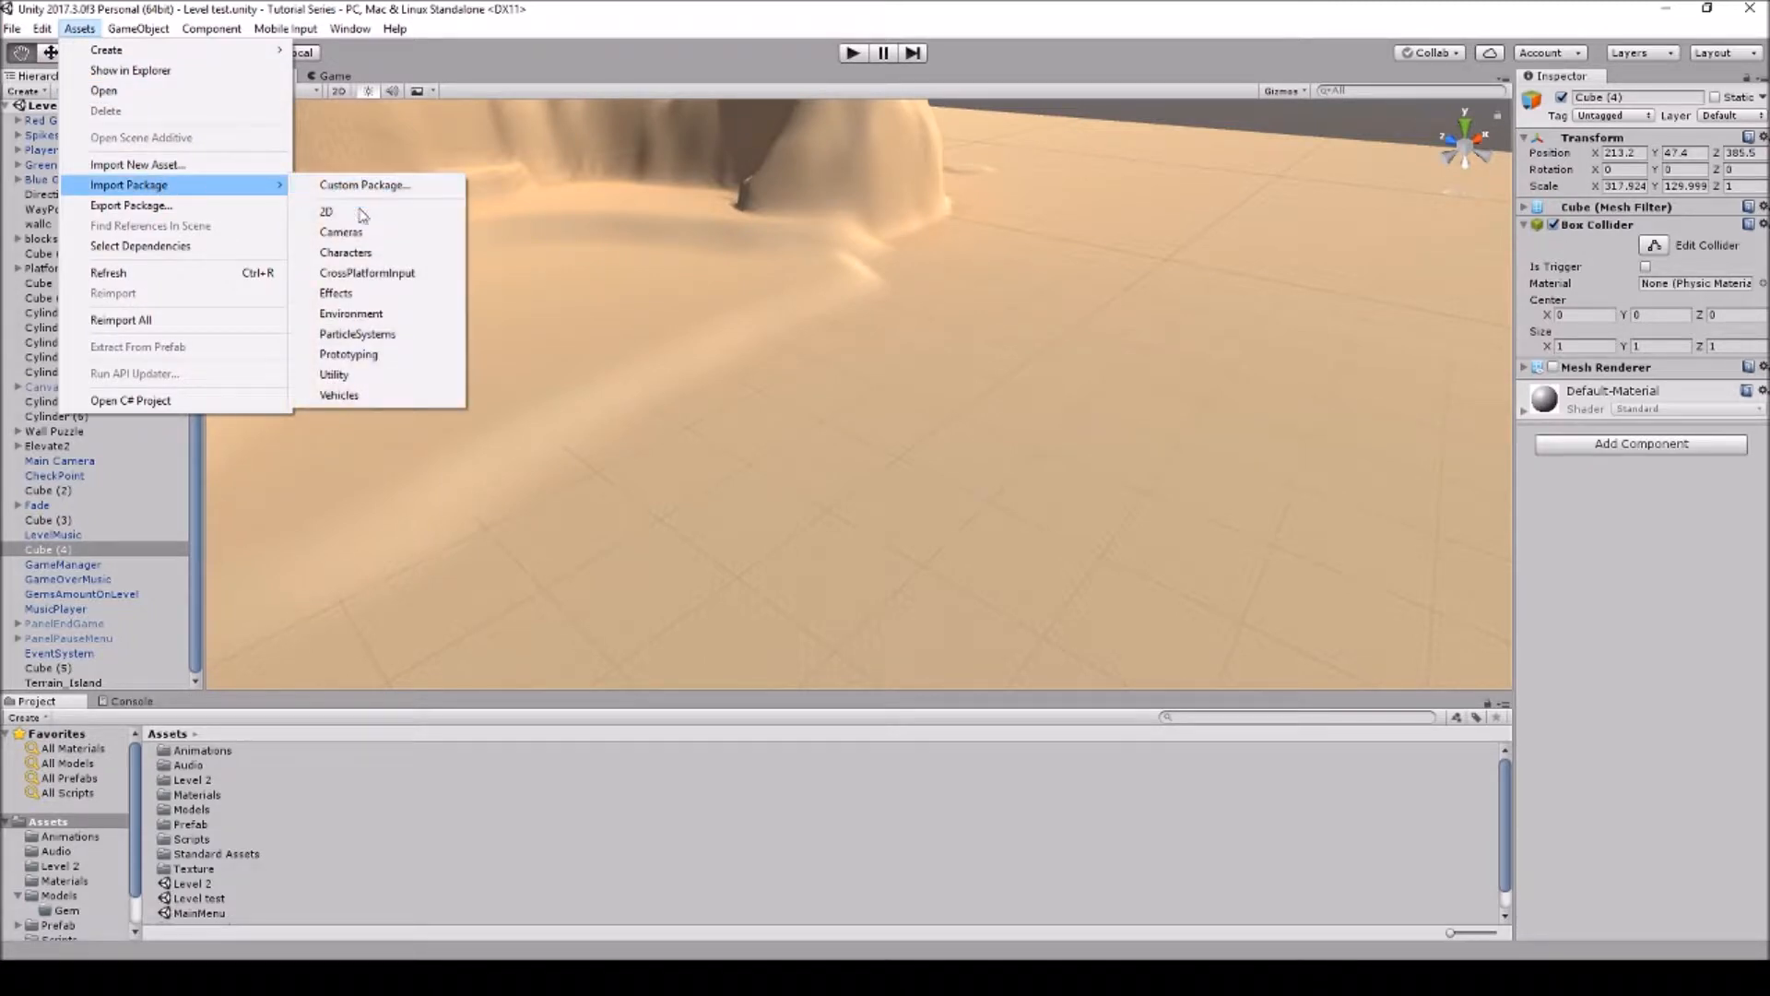
click(627, 26)
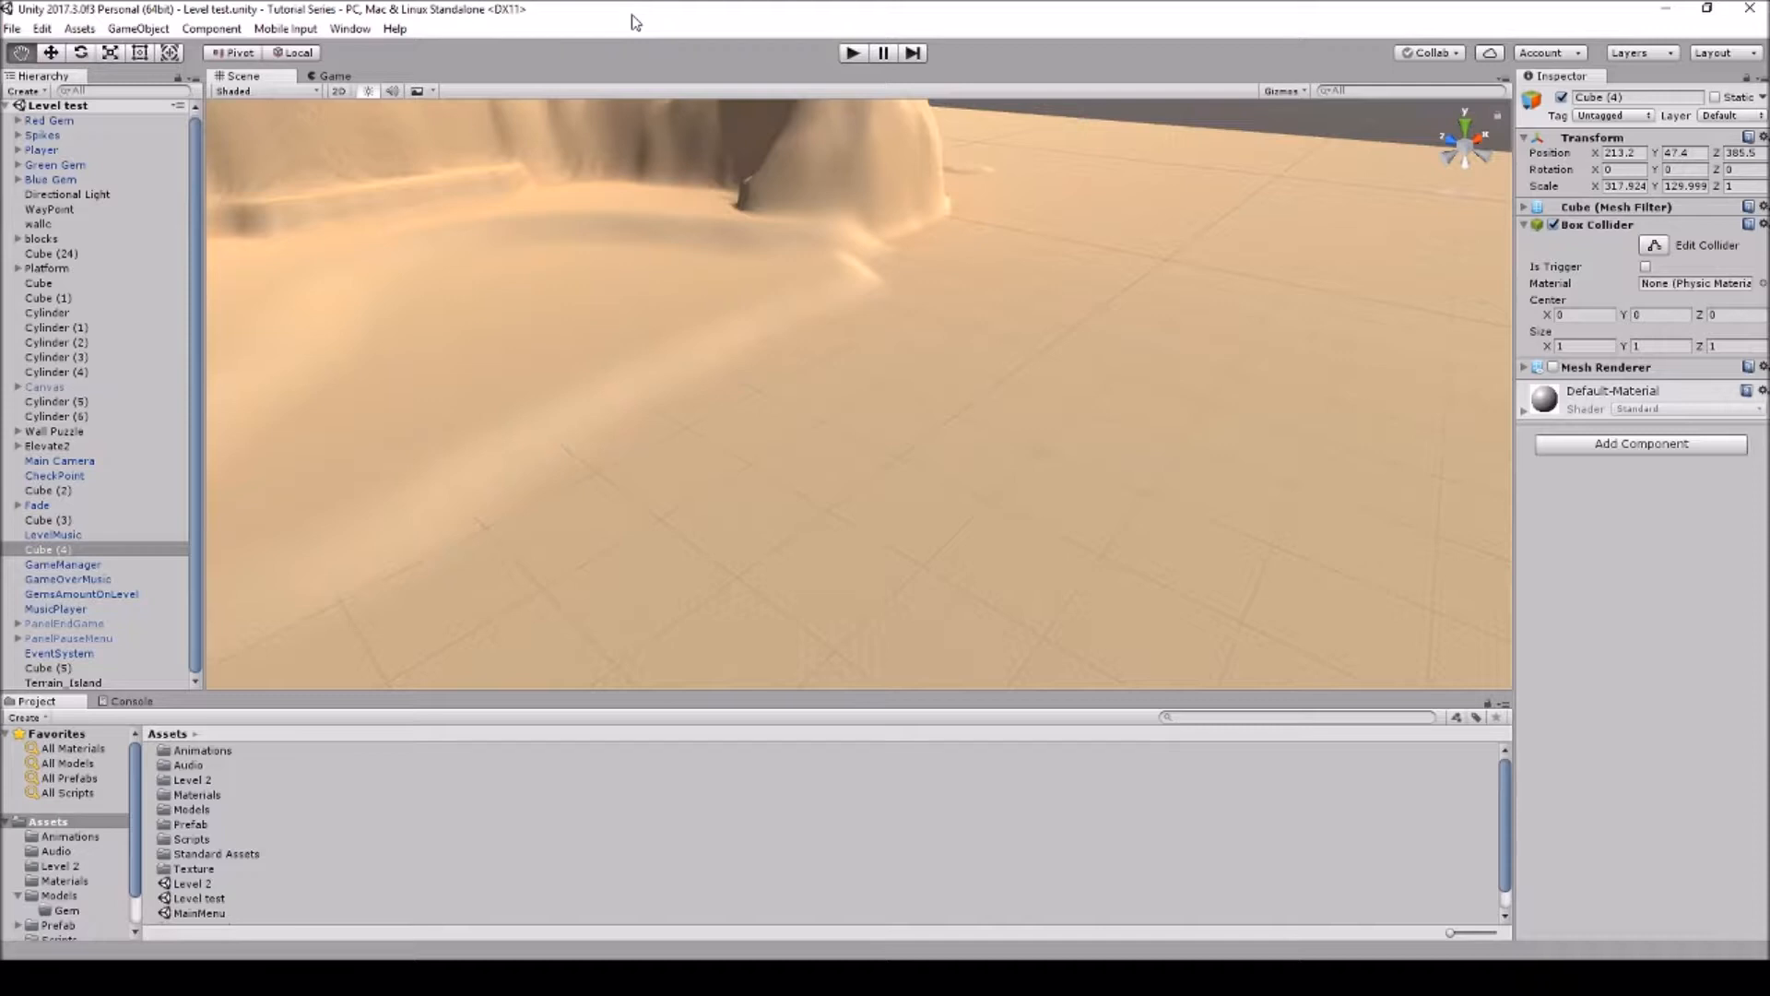
Select Terrain_Island and raise a small mound on the flat ground with Raise/Lower Terrain, using the third round brush
scroll(885, 263, down, 5)
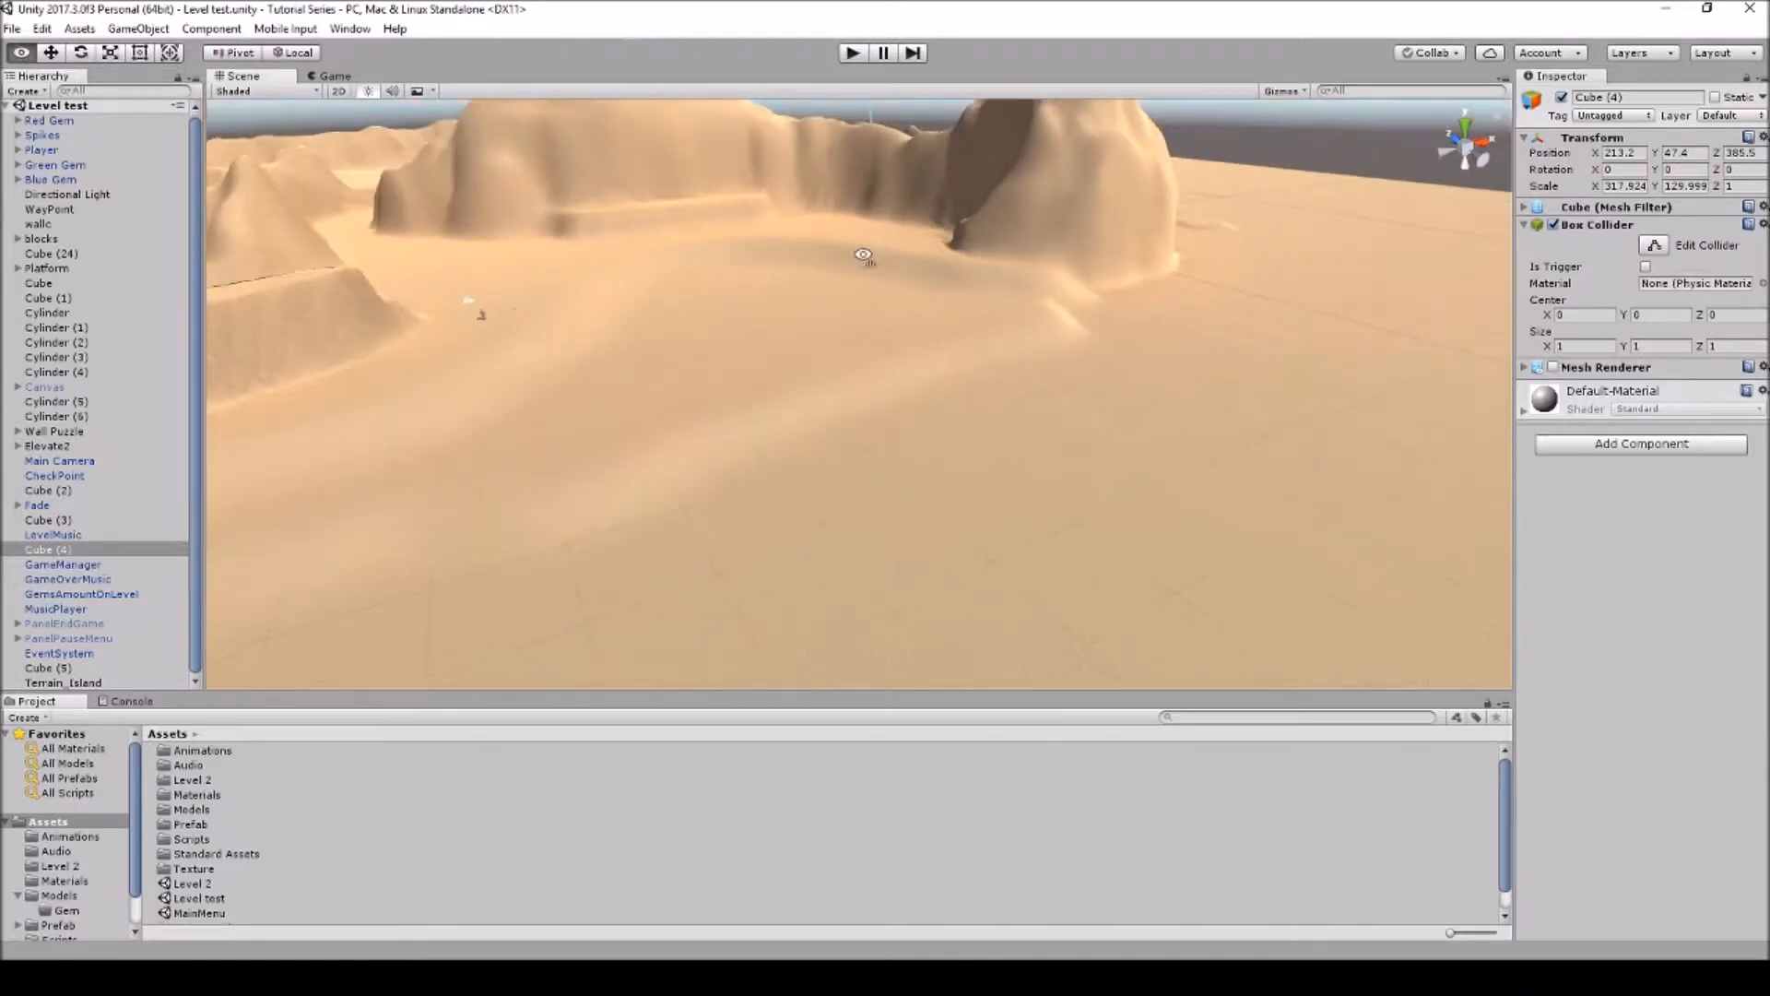
click(51, 52)
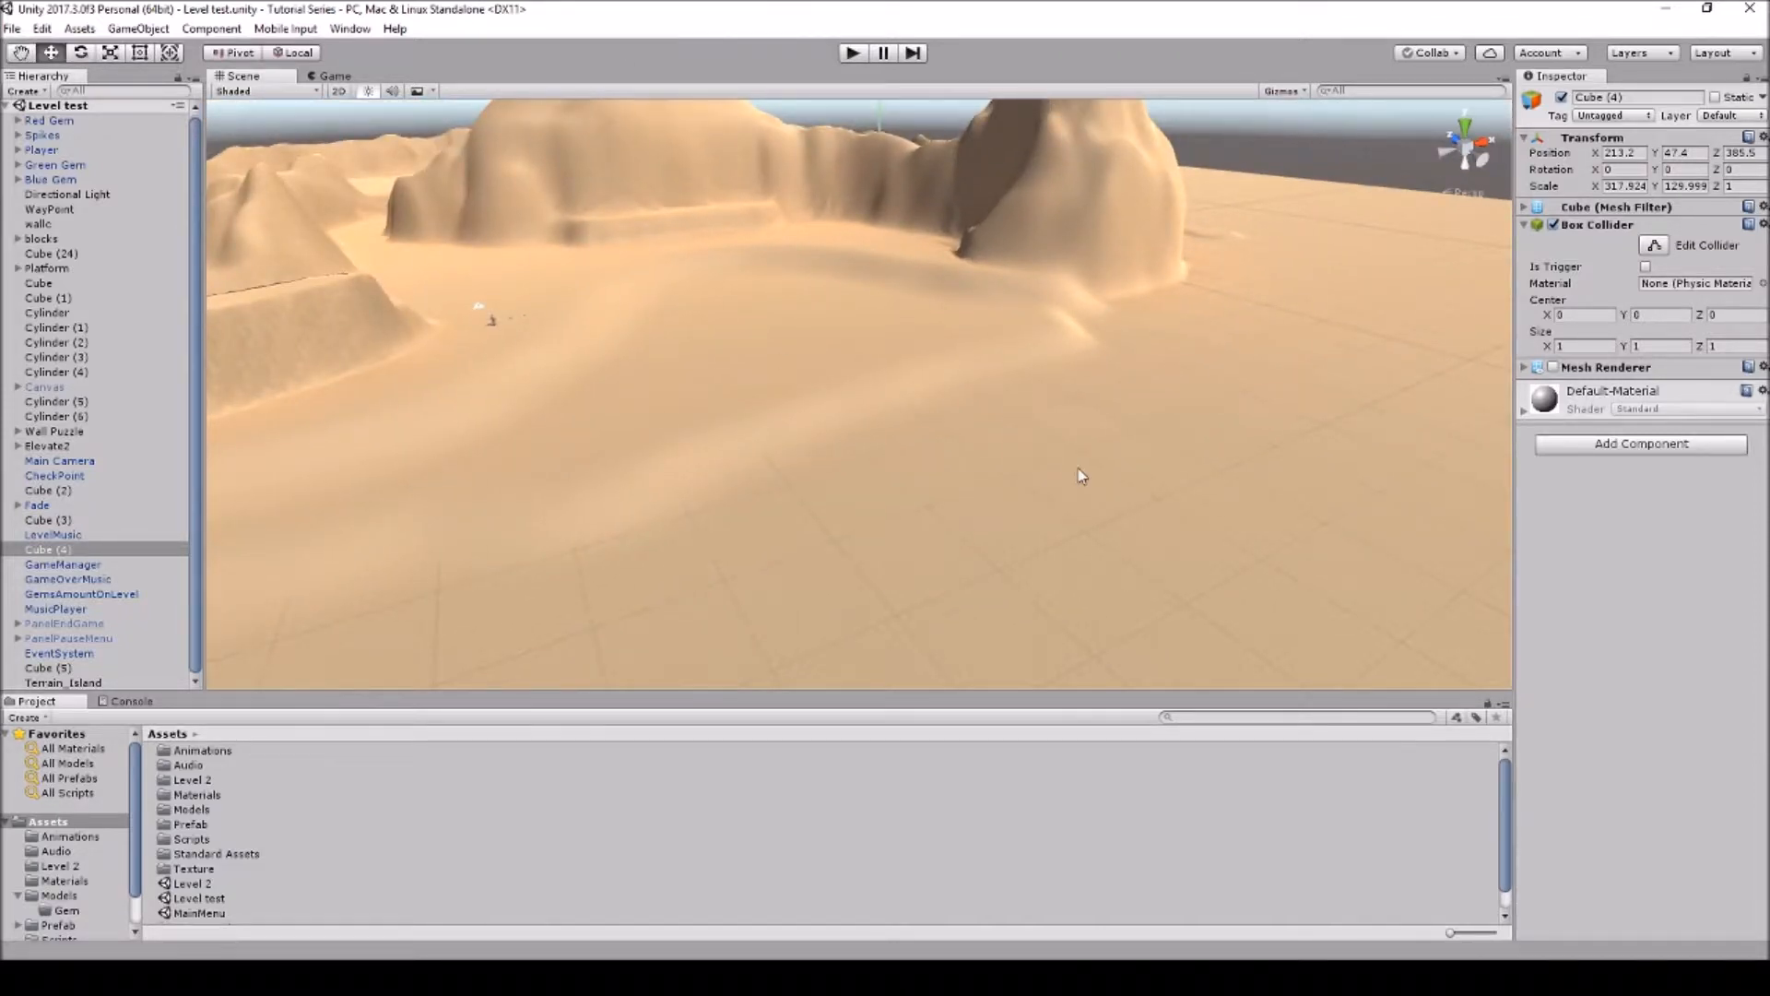
click(1083, 468)
click(1558, 229)
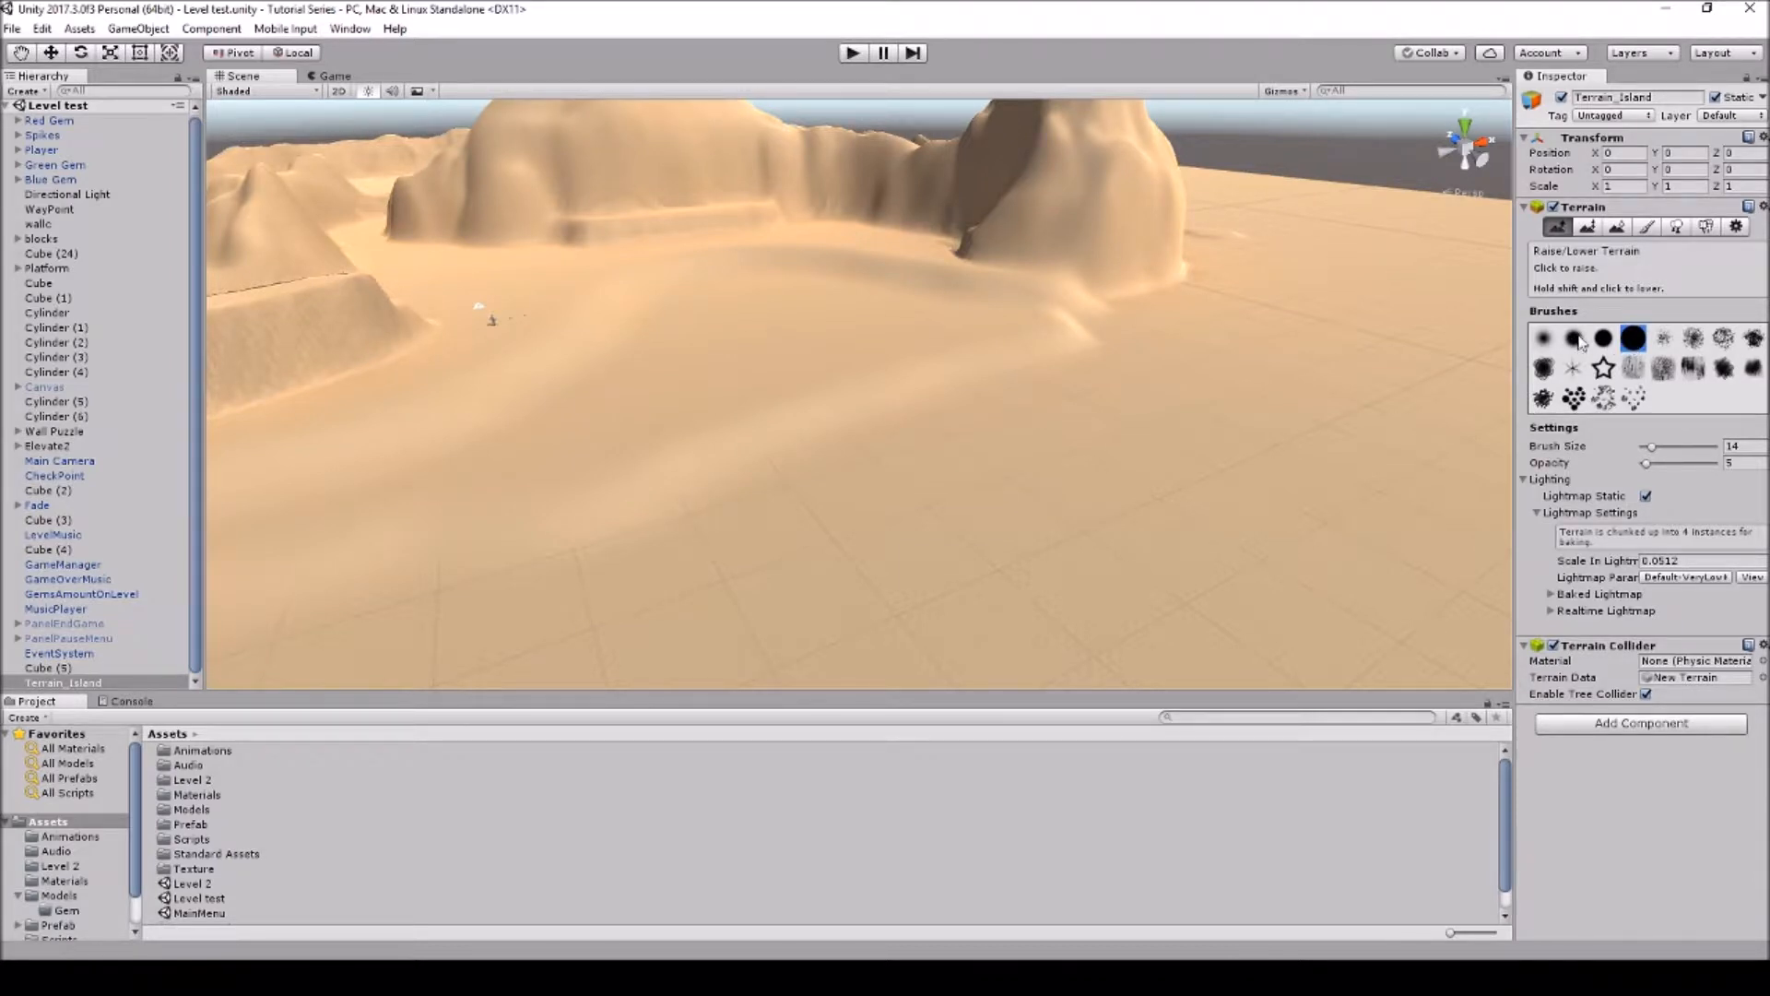
click(1605, 343)
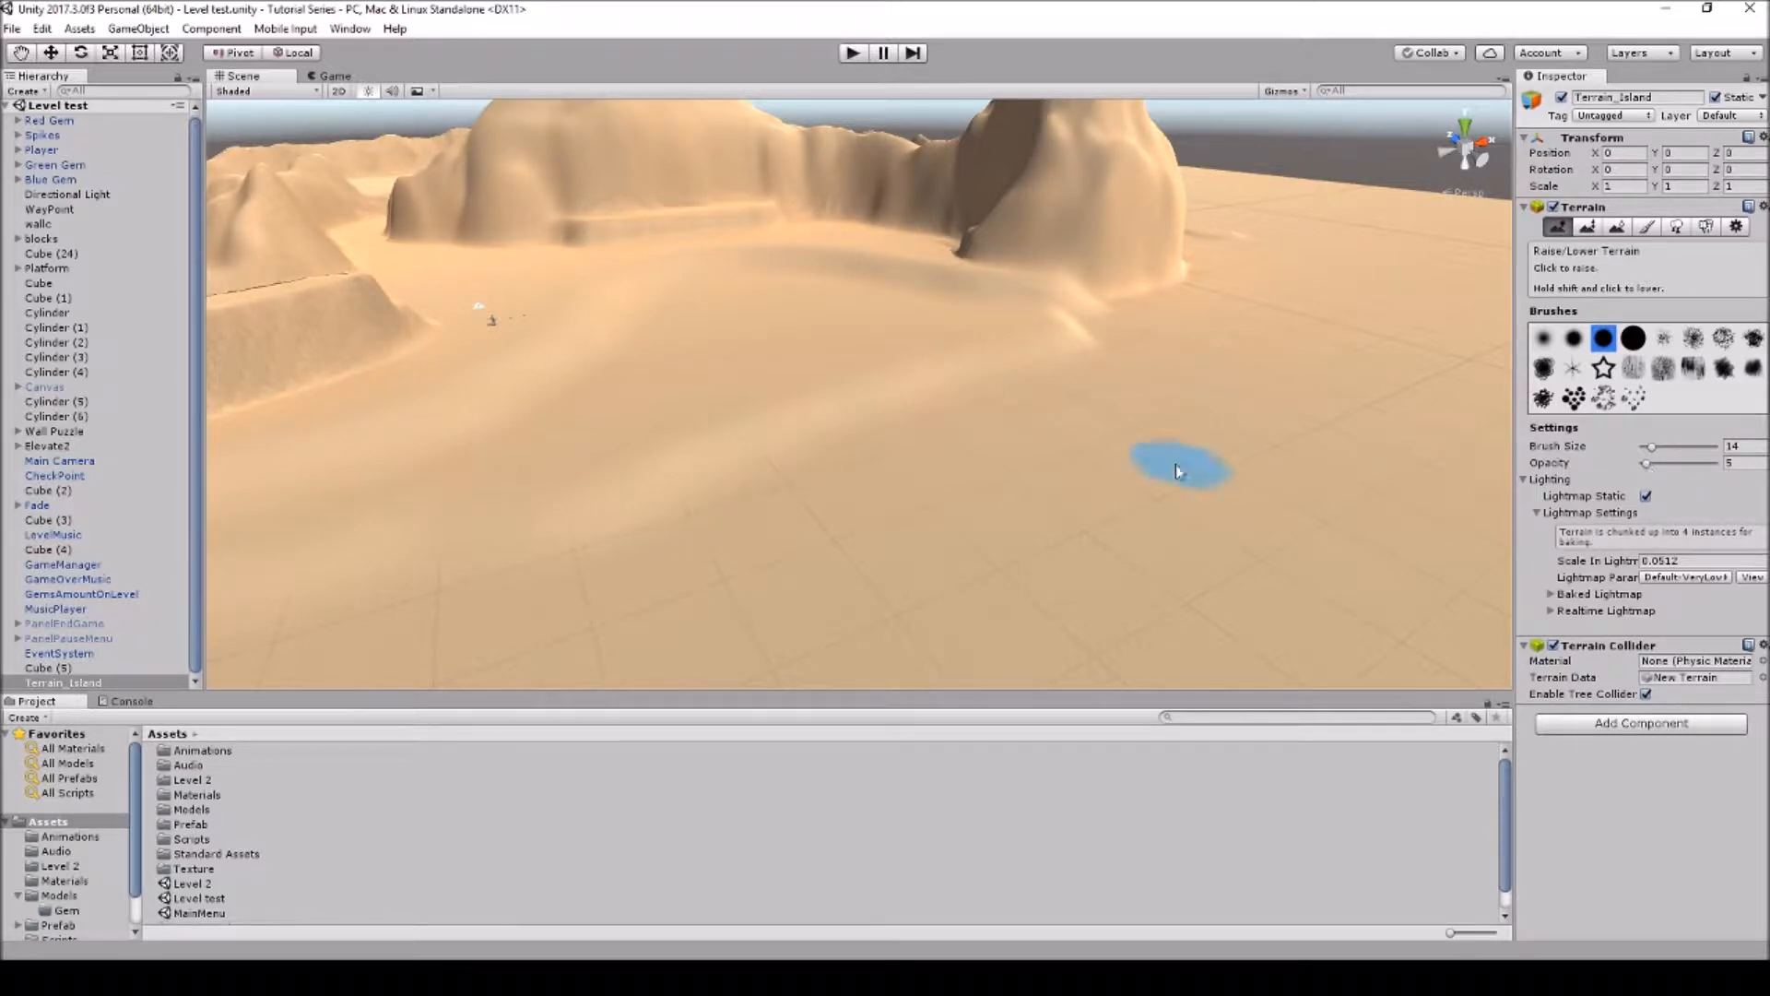
right_drag(1213, 479, 1272, 476)
mouse_move(1224, 475)
mouse_down()
mouse_move(1172, 468)
mouse_move(1289, 508)
mouse_up()
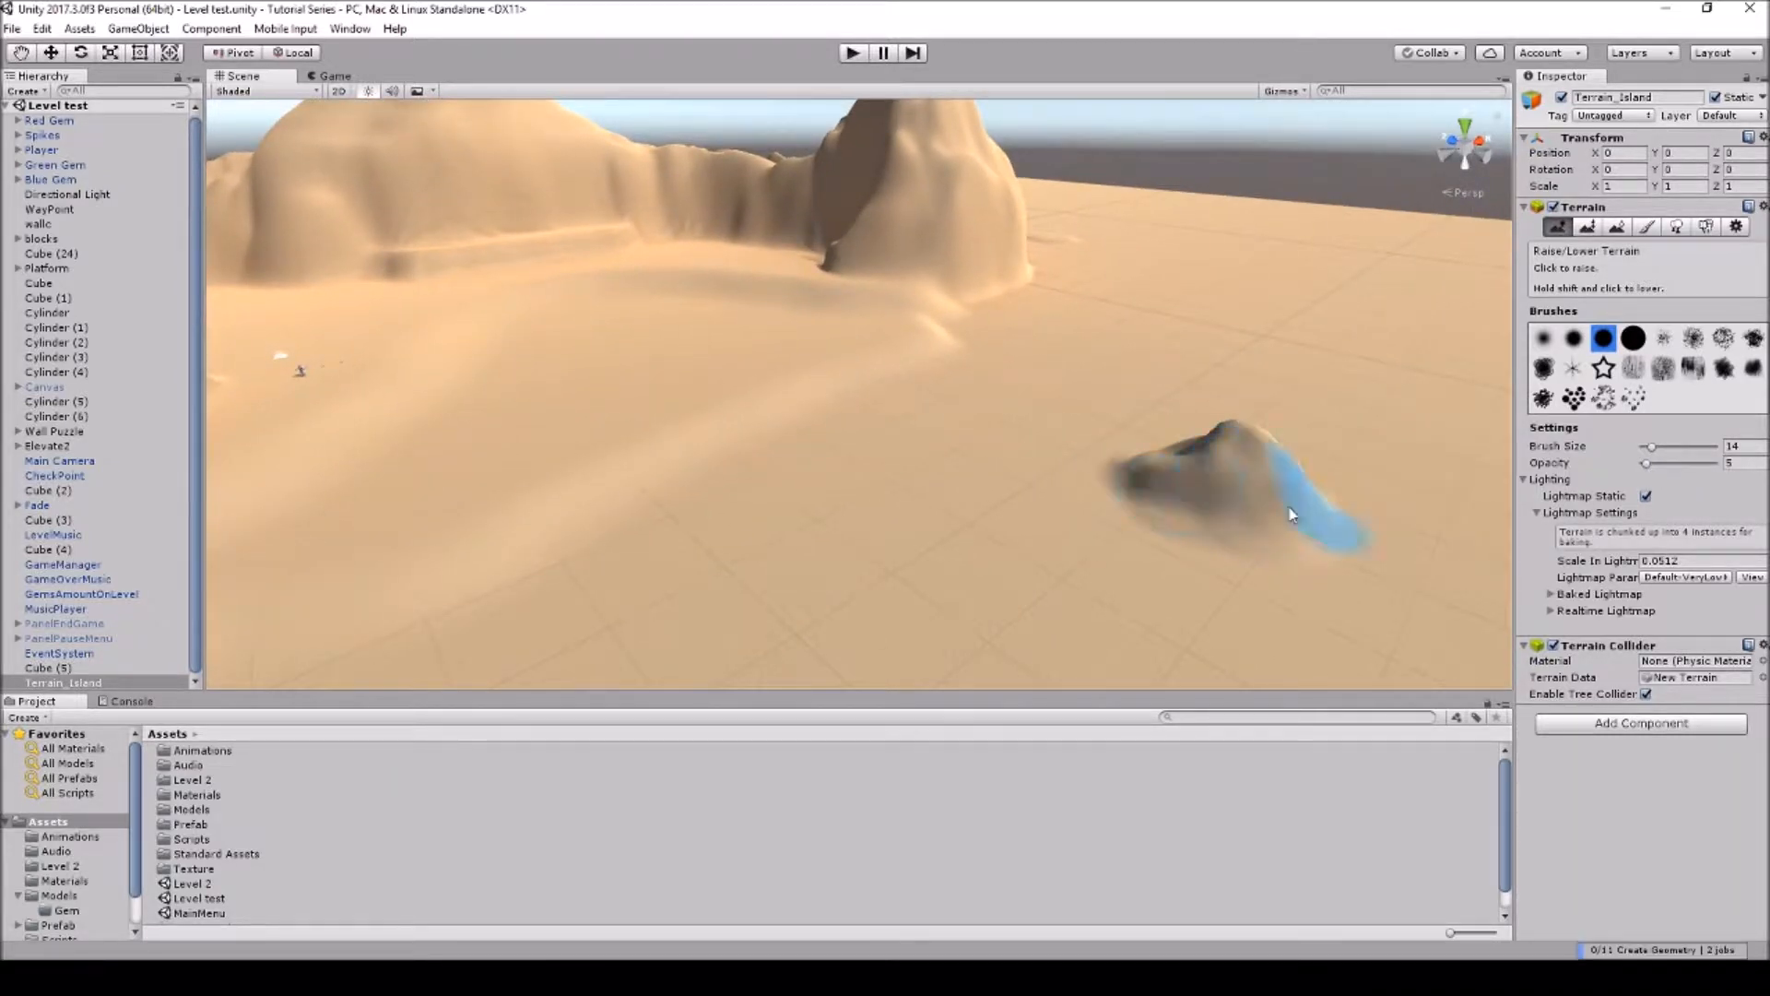
Set the brush opacity to 79 and raise a tall spike next to the small mound
right_drag(1289, 509, 1348, 522)
drag(1648, 462, 1703, 463)
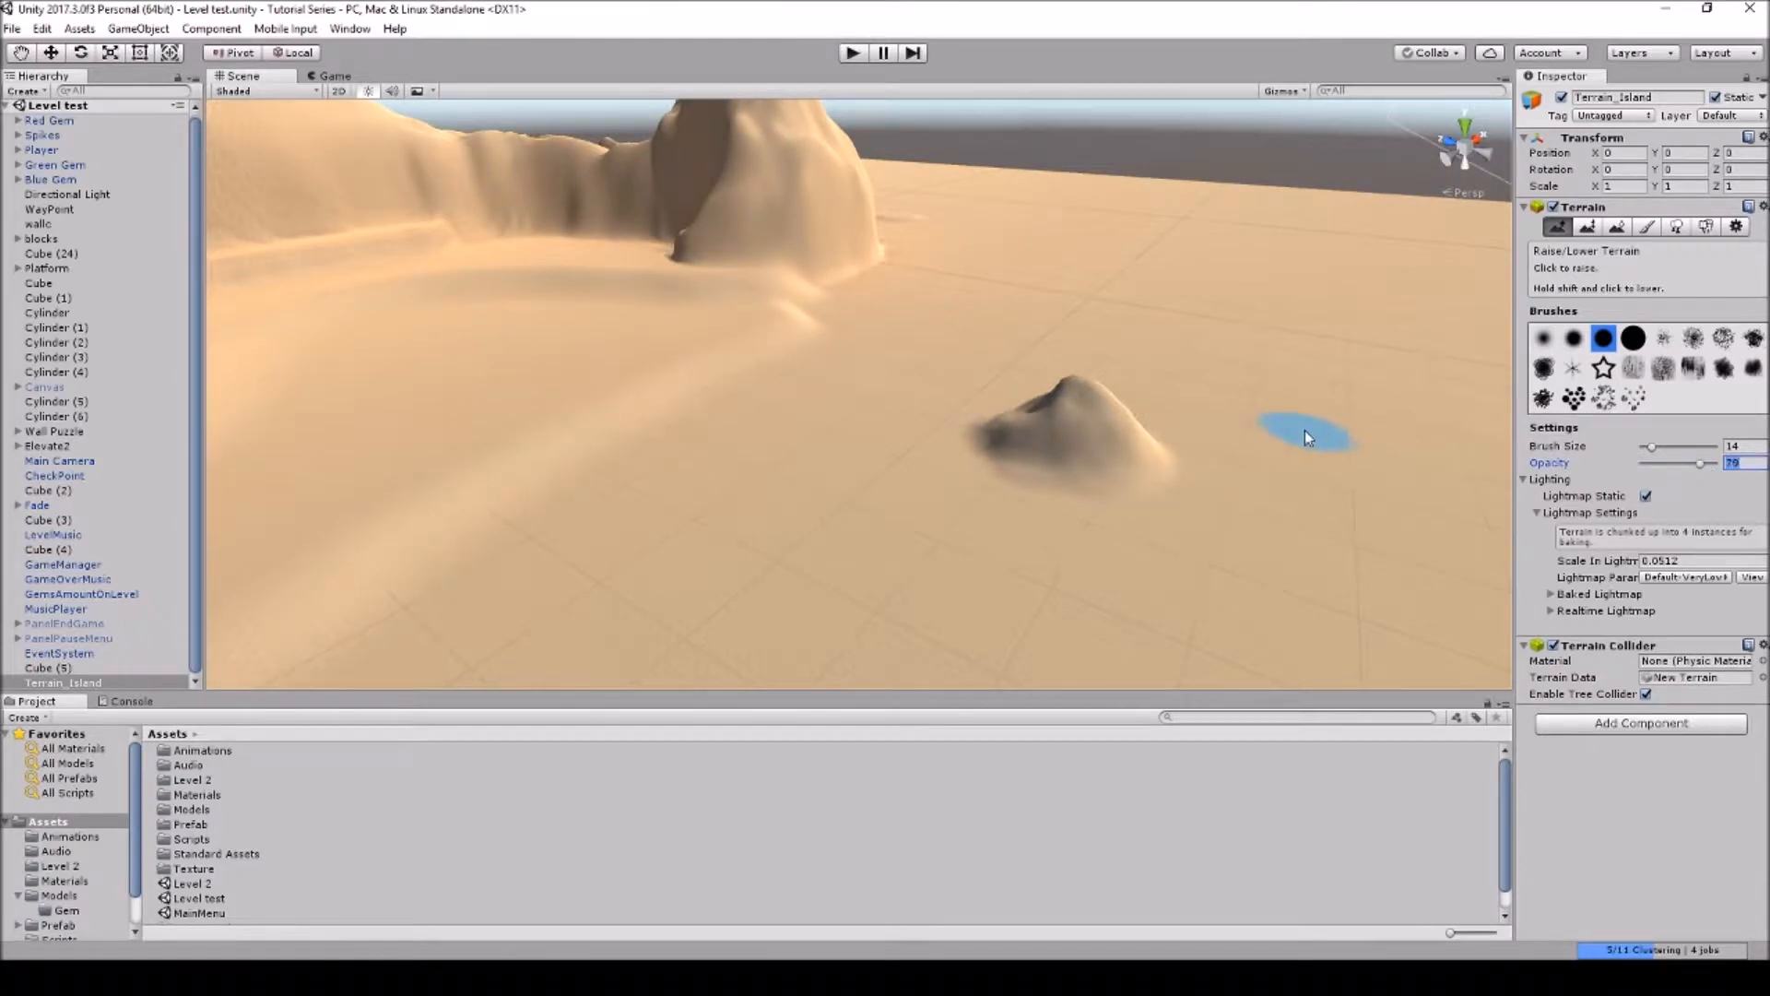
drag(1285, 393, 1291, 391)
mouse_move(1290, 391)
right_down()
mouse_move(1340, 343)
mouse_move(1198, 340)
right_up()
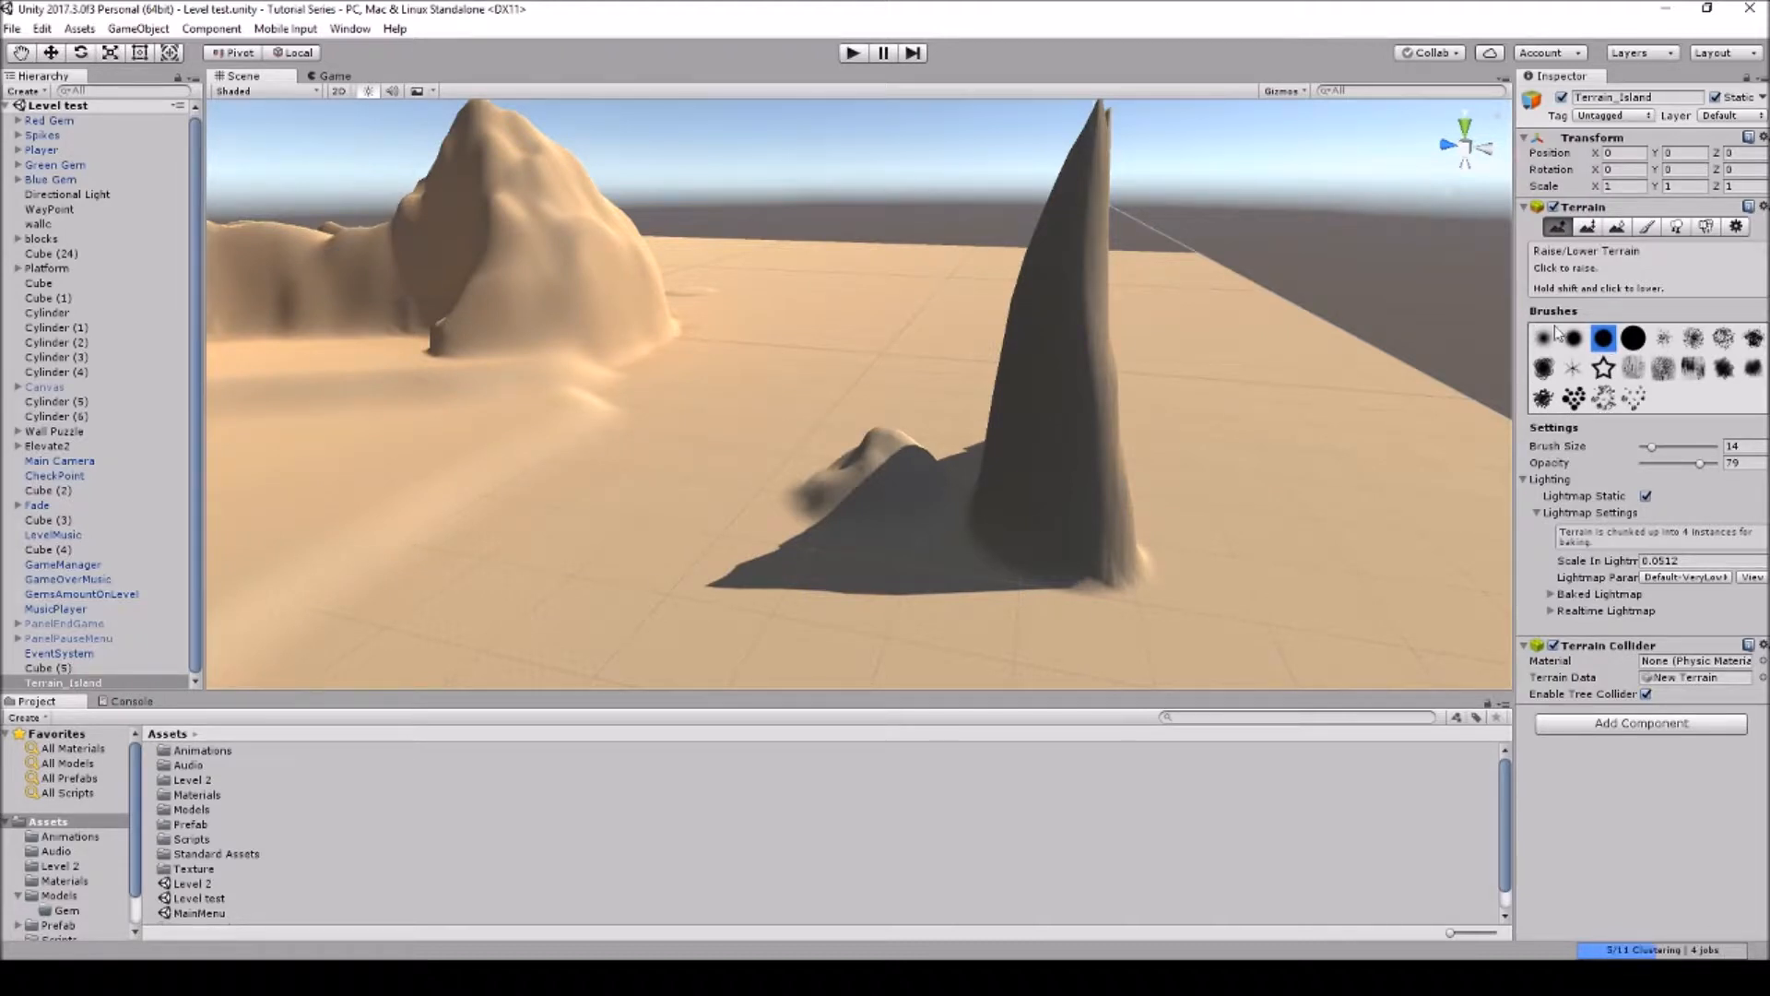
Flatten the spike and the mound with Paint Height at height 0, using opacity 5 and brush size 20
click(1586, 229)
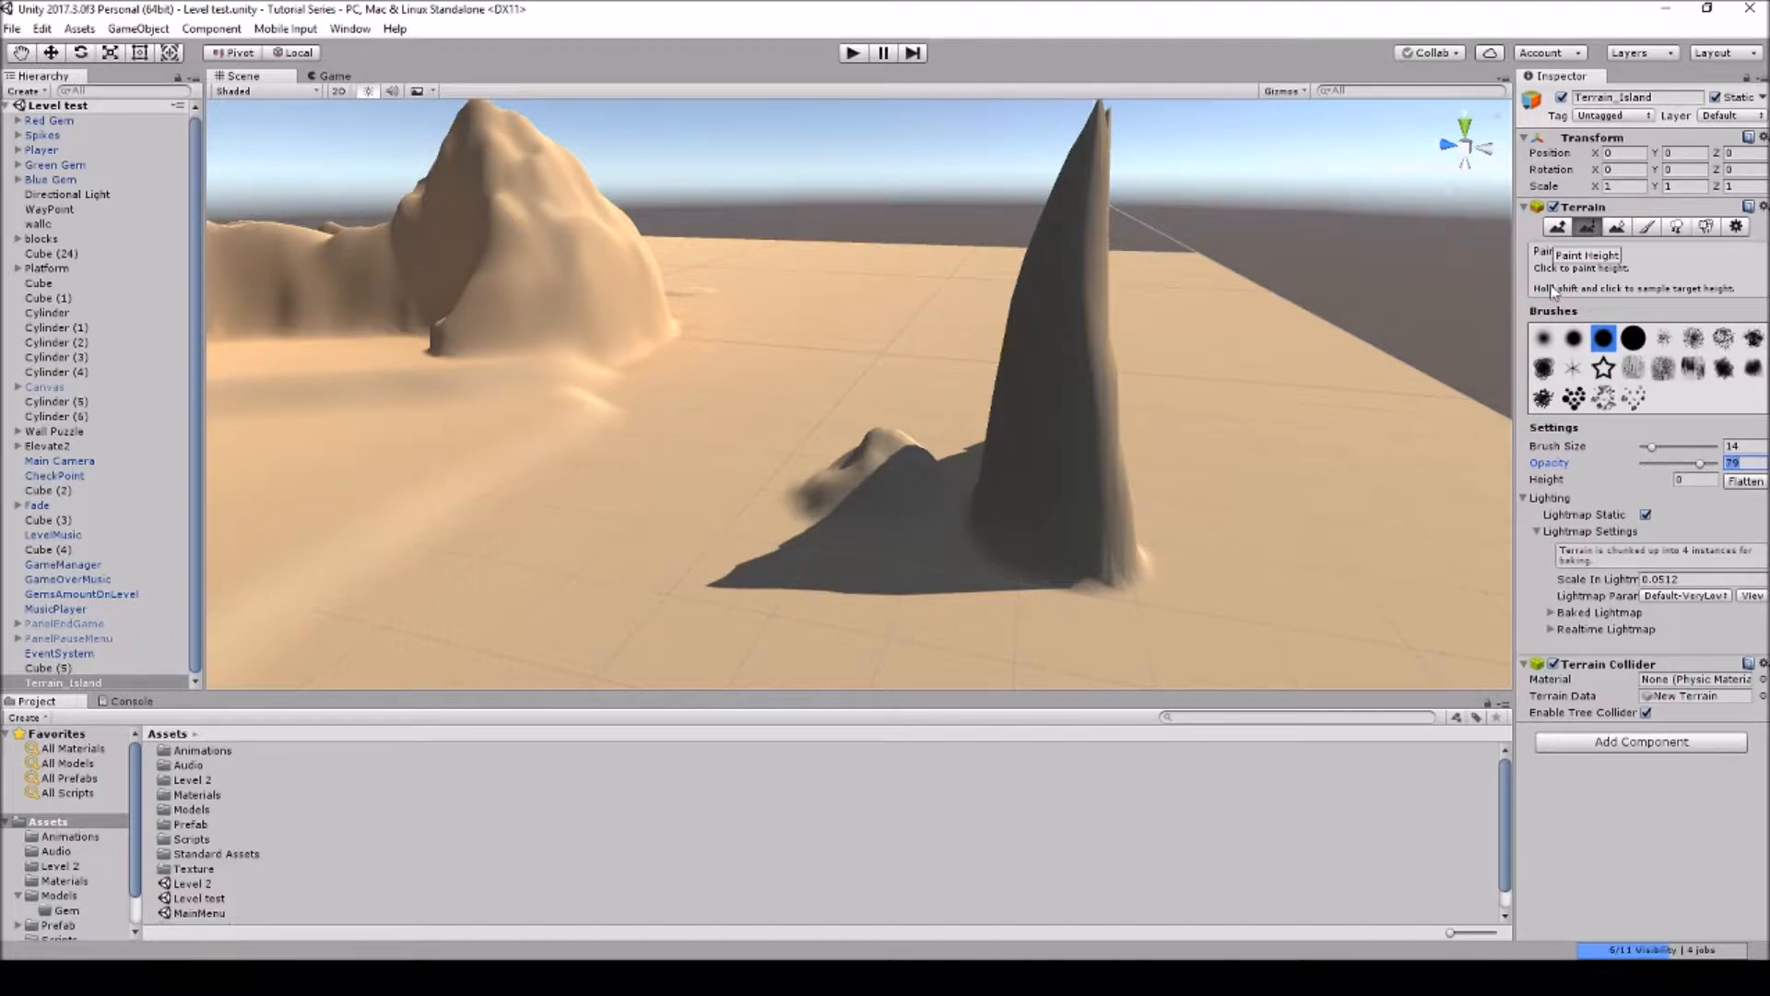
click(1682, 479)
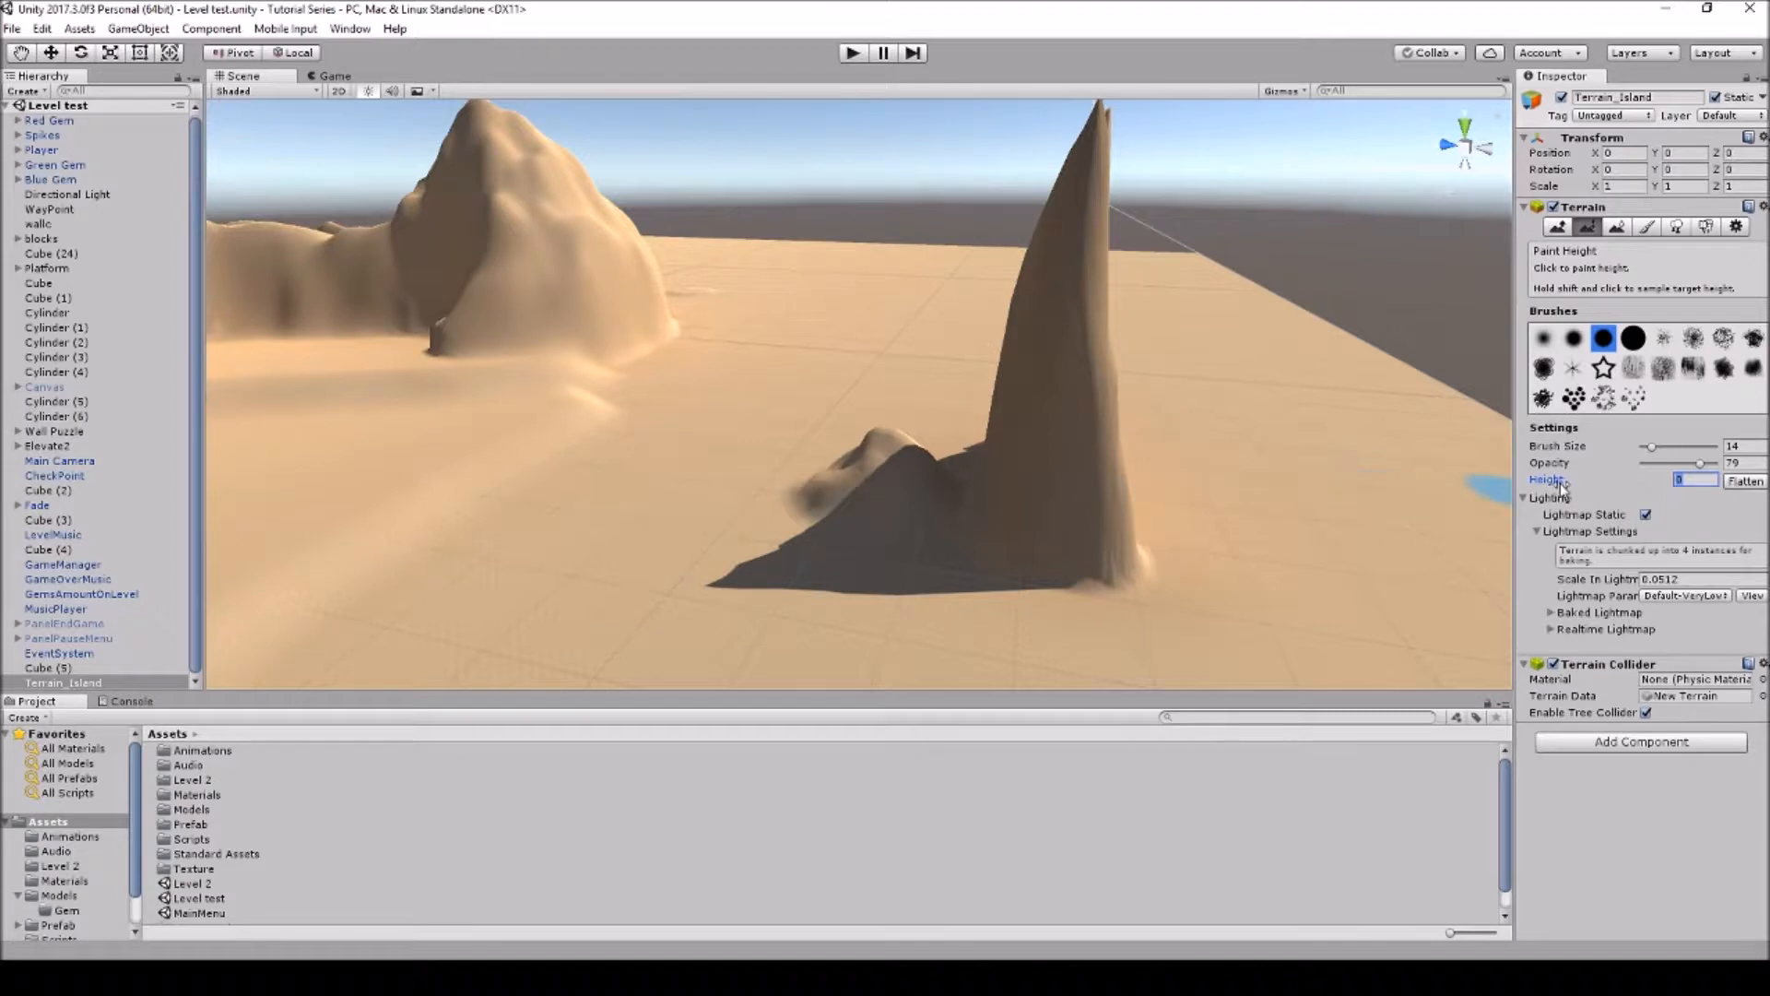
drag(1702, 466, 1667, 467)
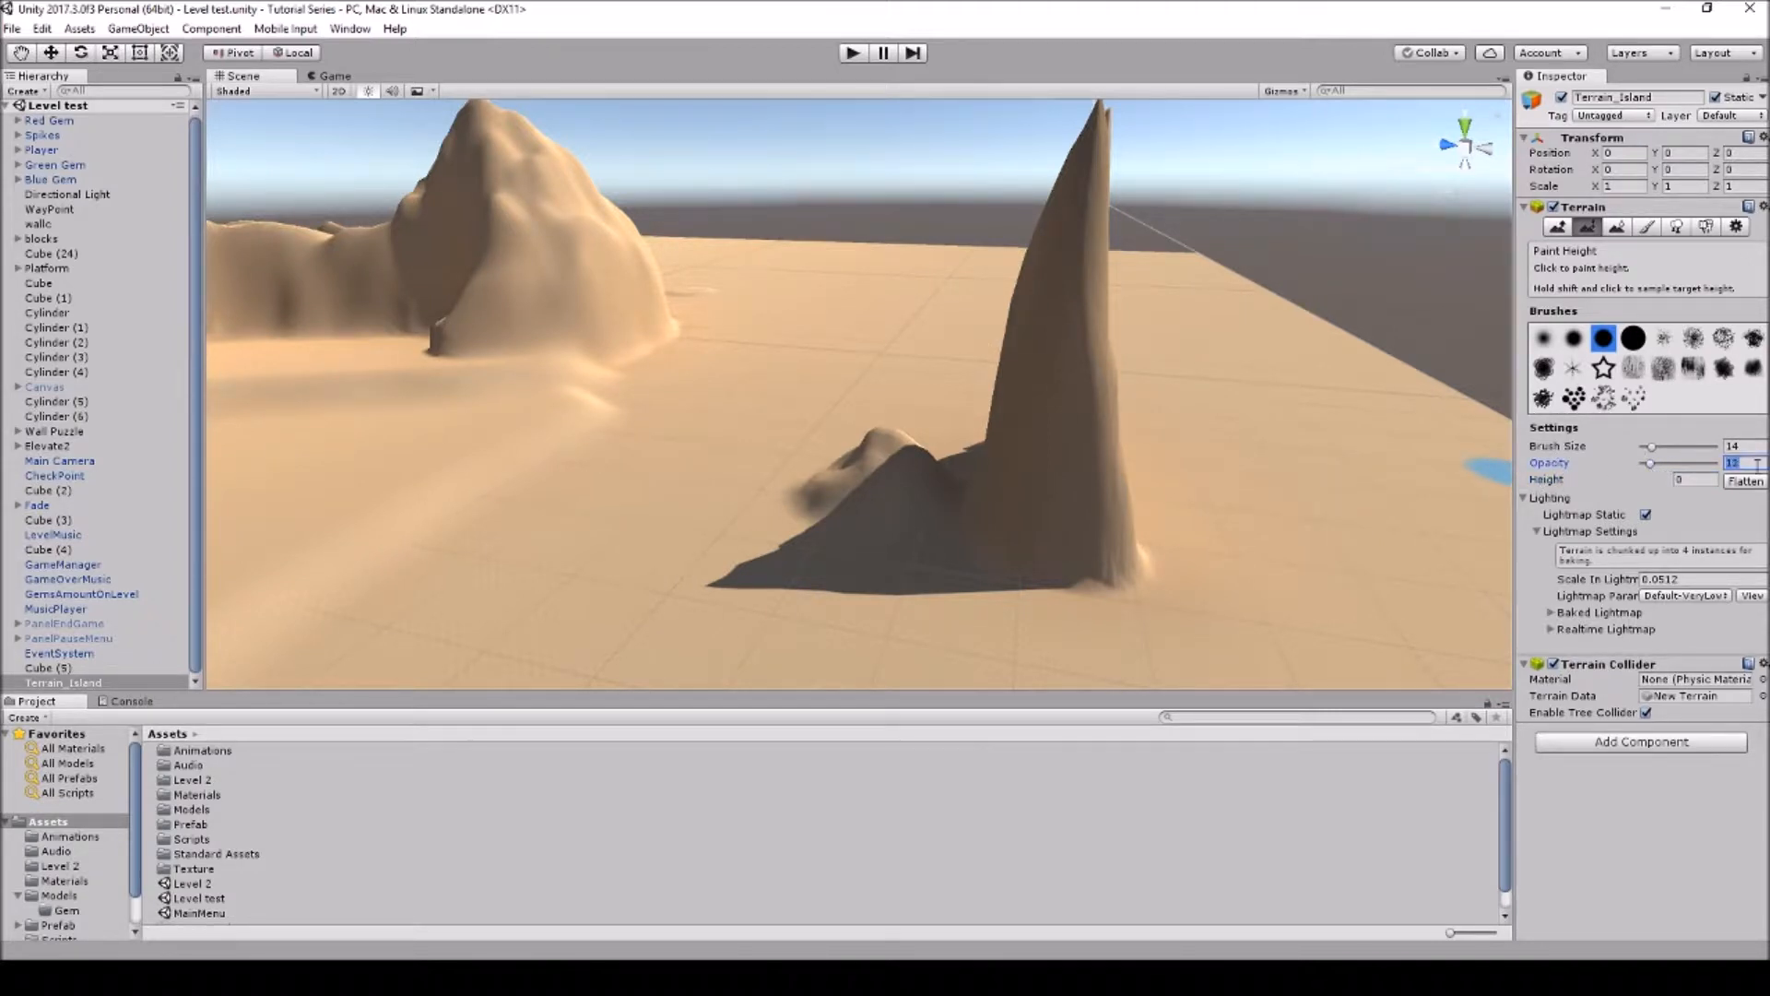
drag(1649, 455, 1644, 455)
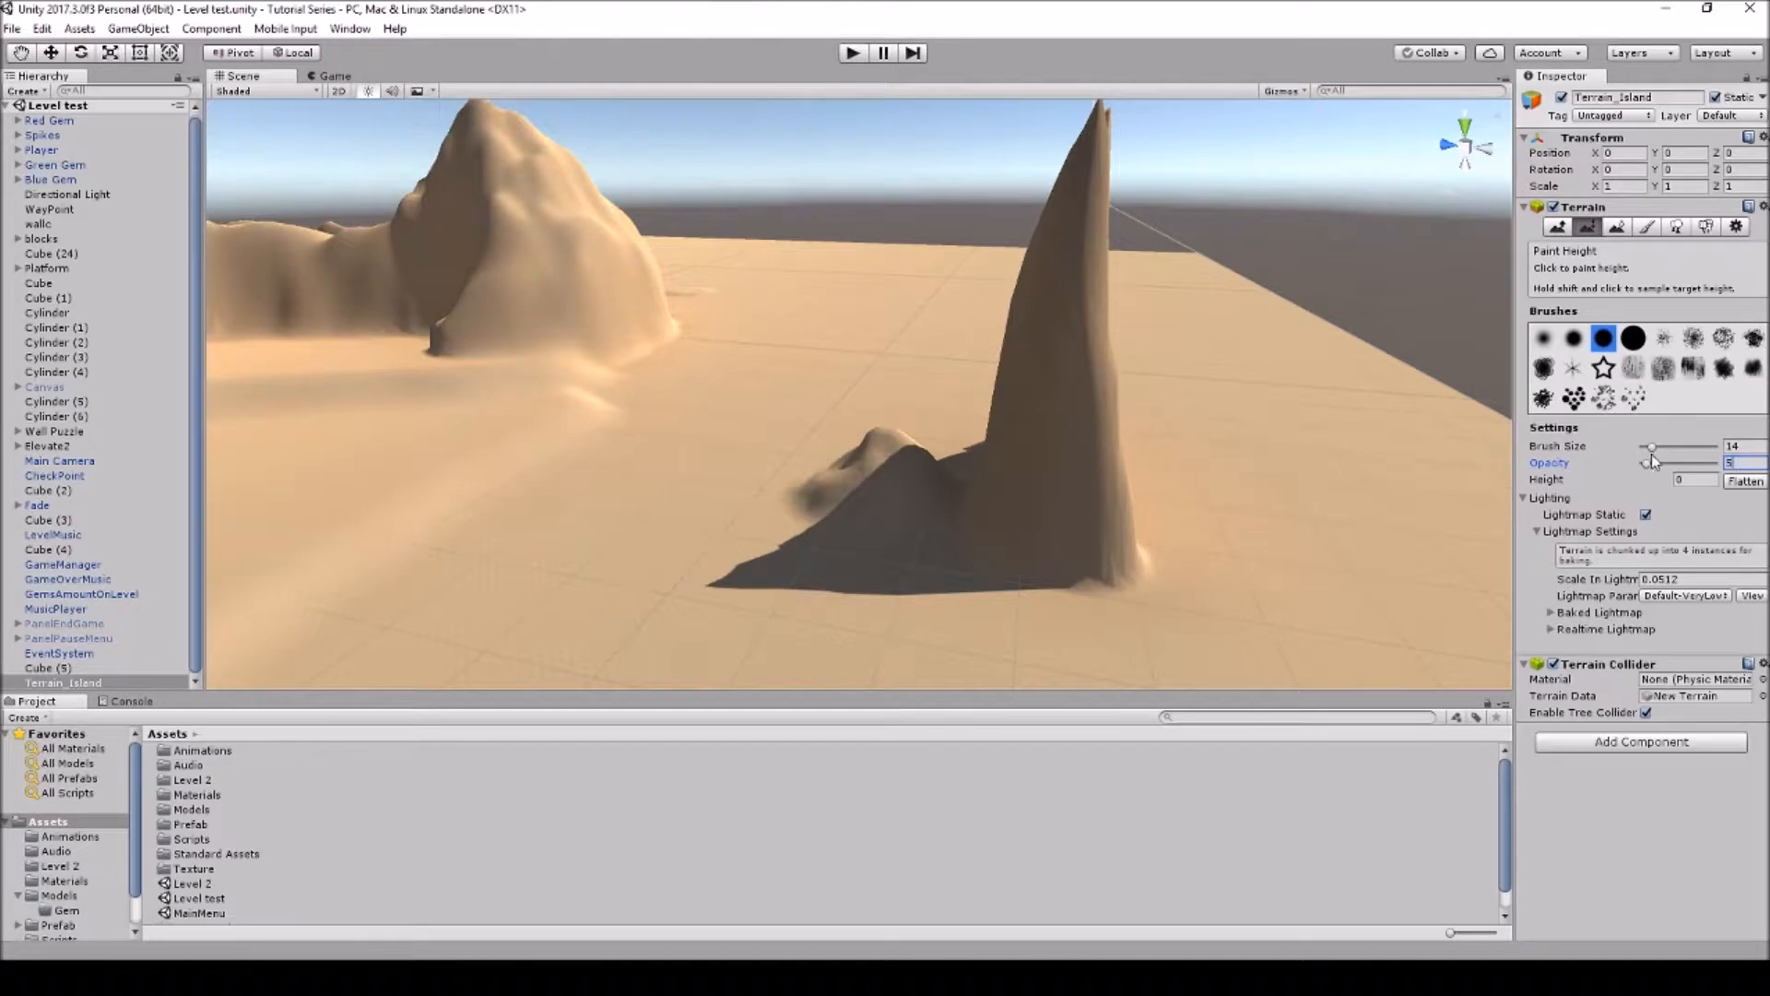
click(1729, 447)
text(20)
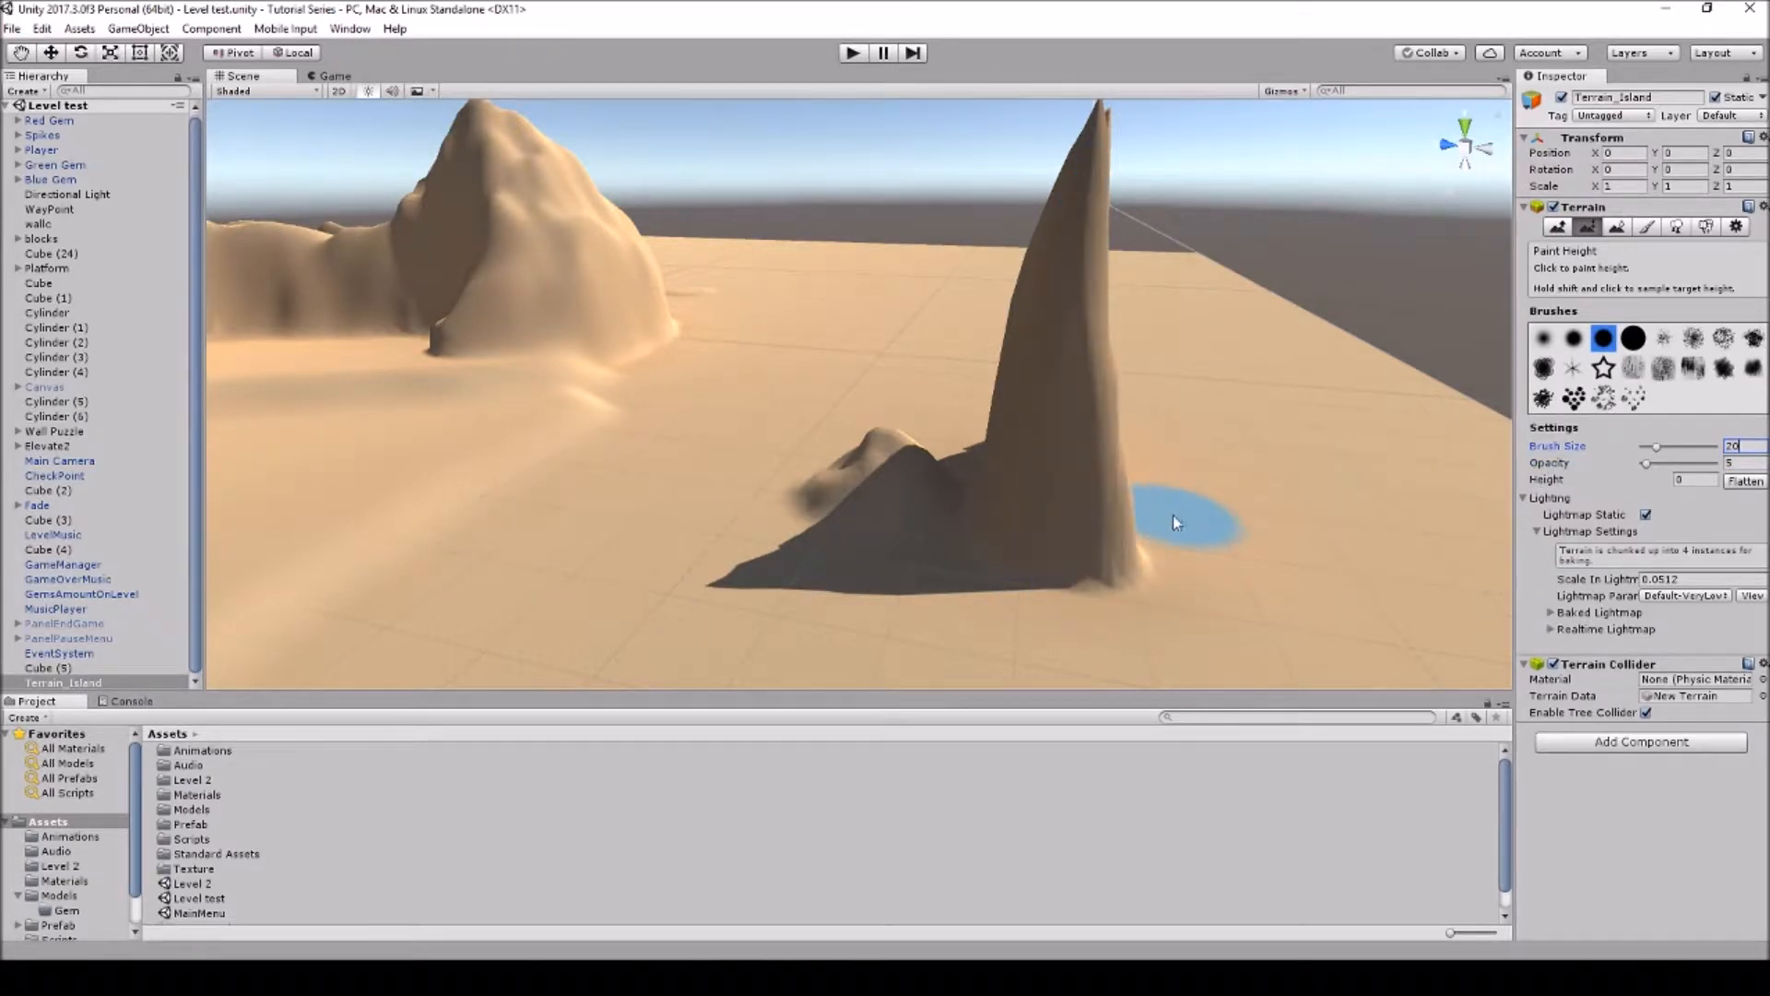
mouse_move(1172, 517)
mouse_down()
mouse_move(1037, 553)
mouse_move(1127, 478)
mouse_move(1075, 523)
mouse_move(1032, 437)
mouse_move(1043, 356)
mouse_move(1021, 517)
mouse_move(909, 476)
mouse_move(885, 490)
mouse_move(1042, 389)
mouse_move(1042, 426)
mouse_up()
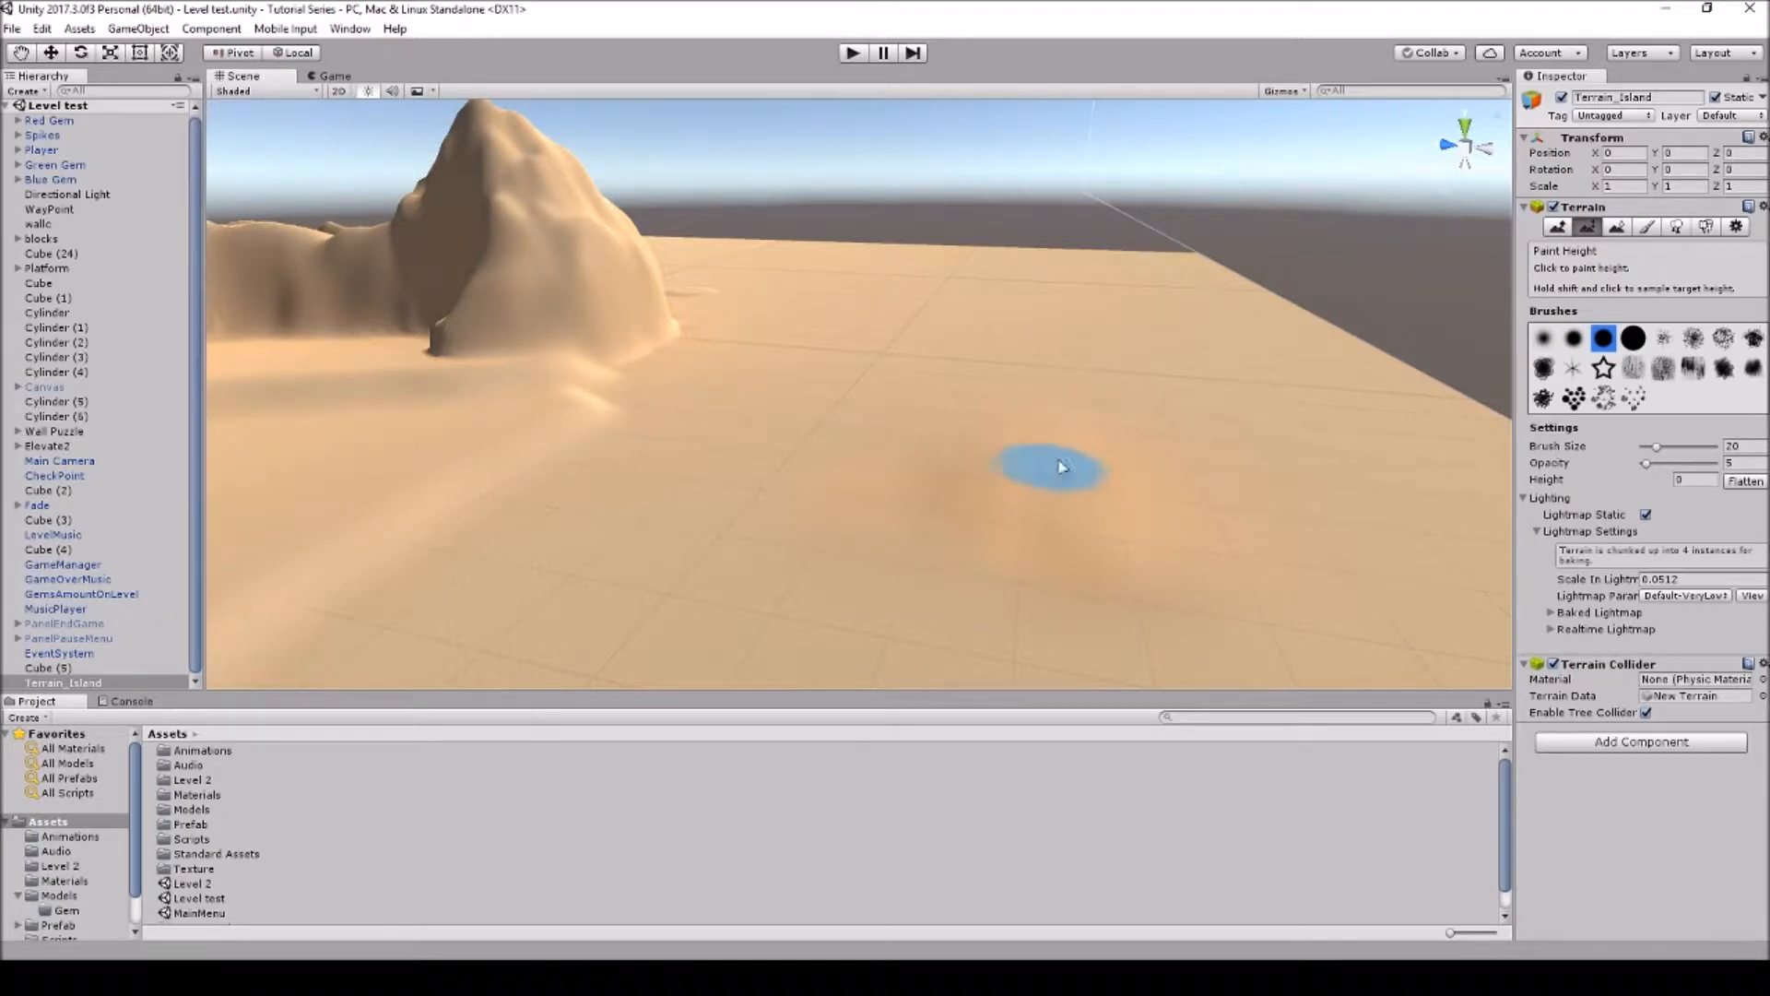
Set the paint height to 5 and paint a round flat-topped plateau on the levelled ground
click(1683, 478)
text(5)
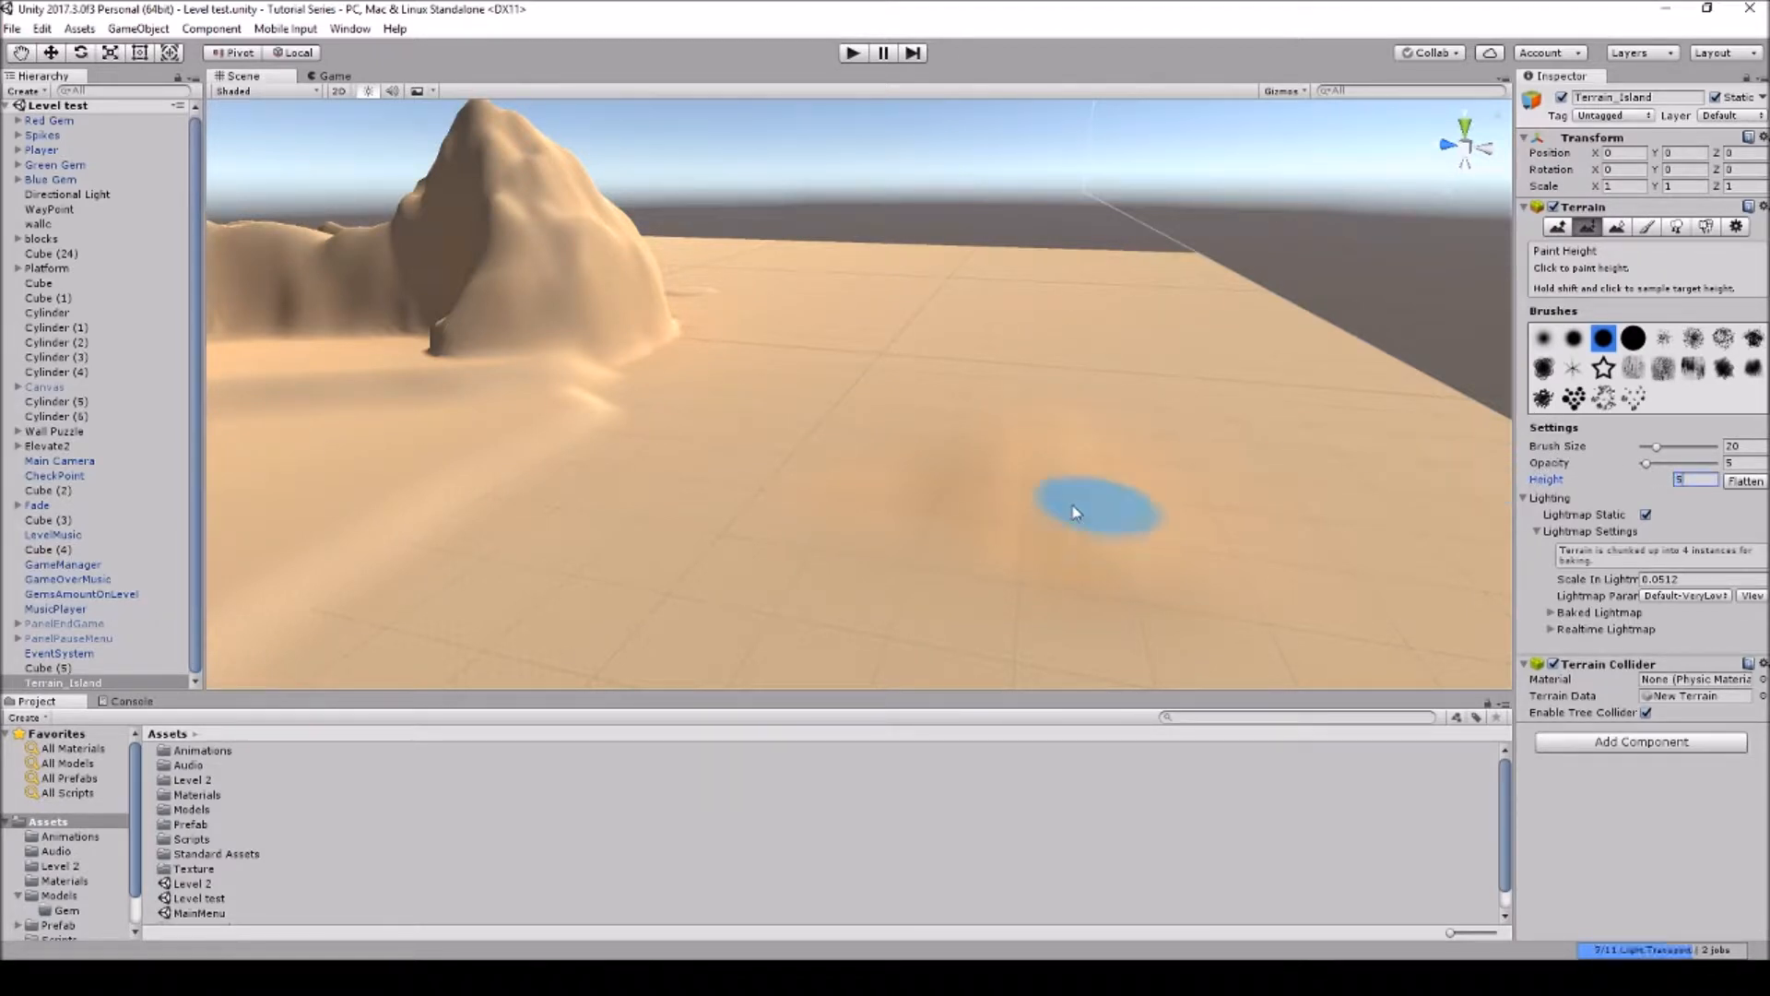
mouse_move(1032, 495)
mouse_down()
mouse_move(1106, 491)
mouse_move(1045, 490)
mouse_up()
Set the paint height to 2.5 and paint a lower plateau adjoining the first one
click(1559, 480)
text(2.5)
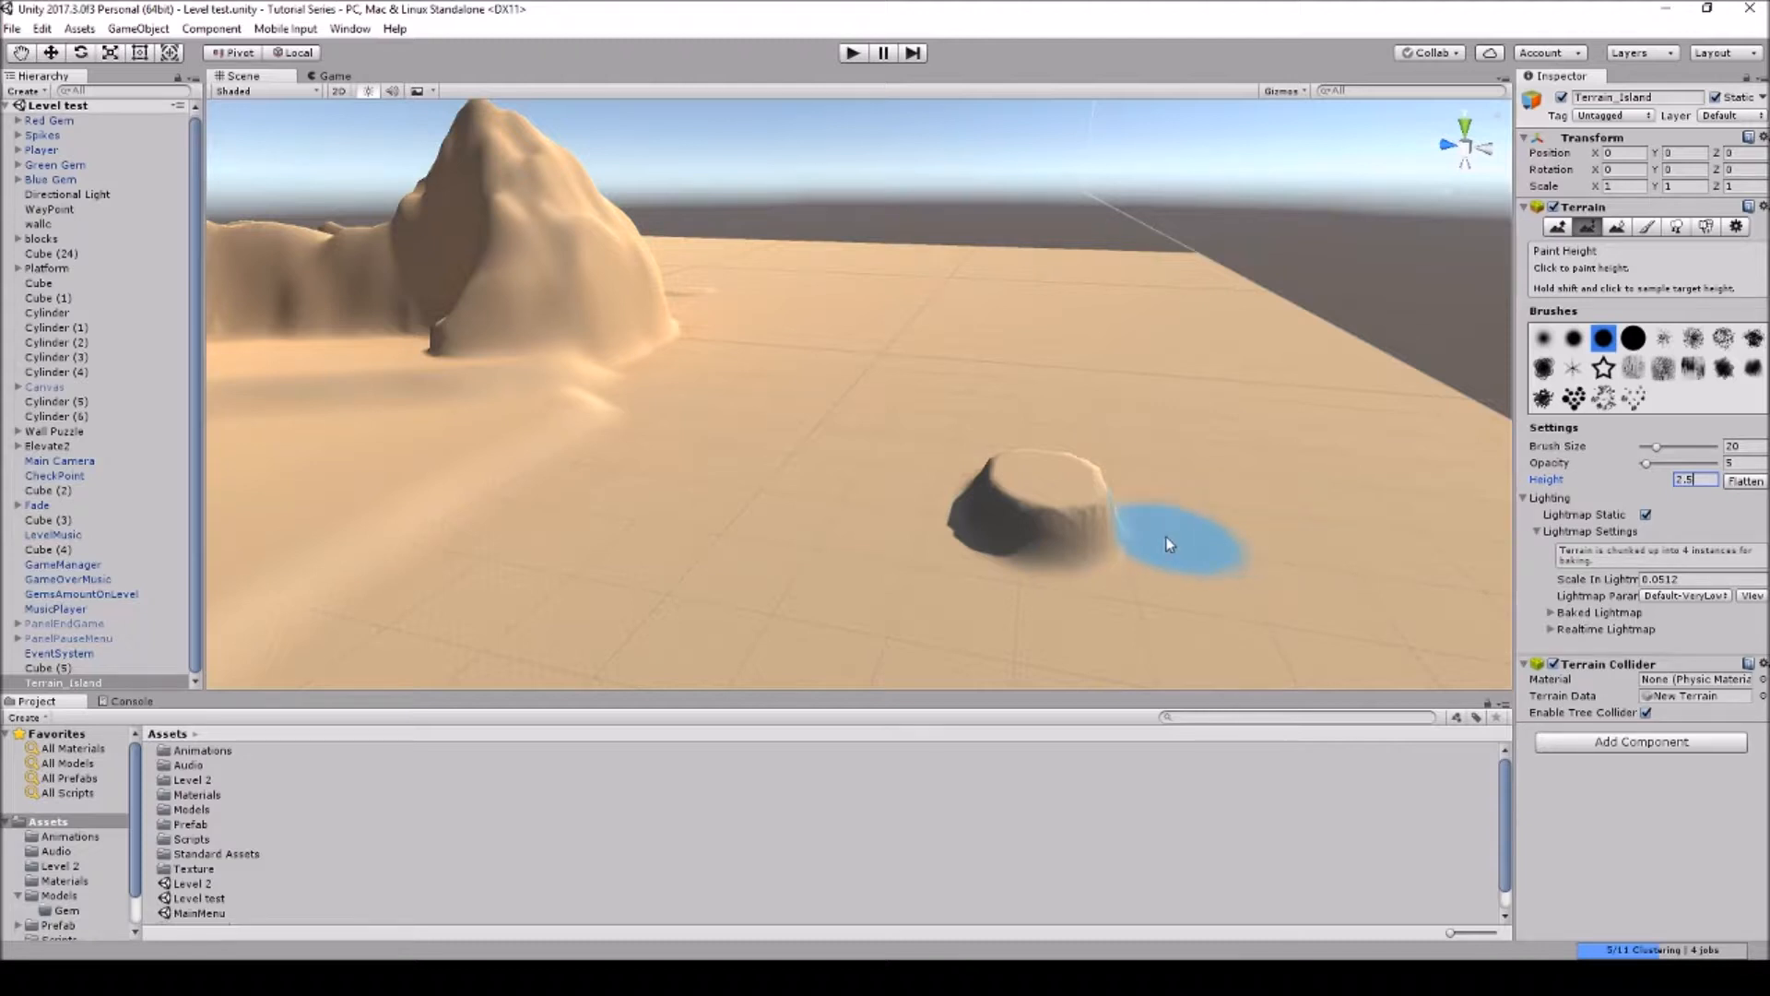
mouse_move(1169, 544)
mouse_down()
mouse_move(1143, 514)
mouse_move(1309, 534)
mouse_move(1250, 553)
mouse_up()
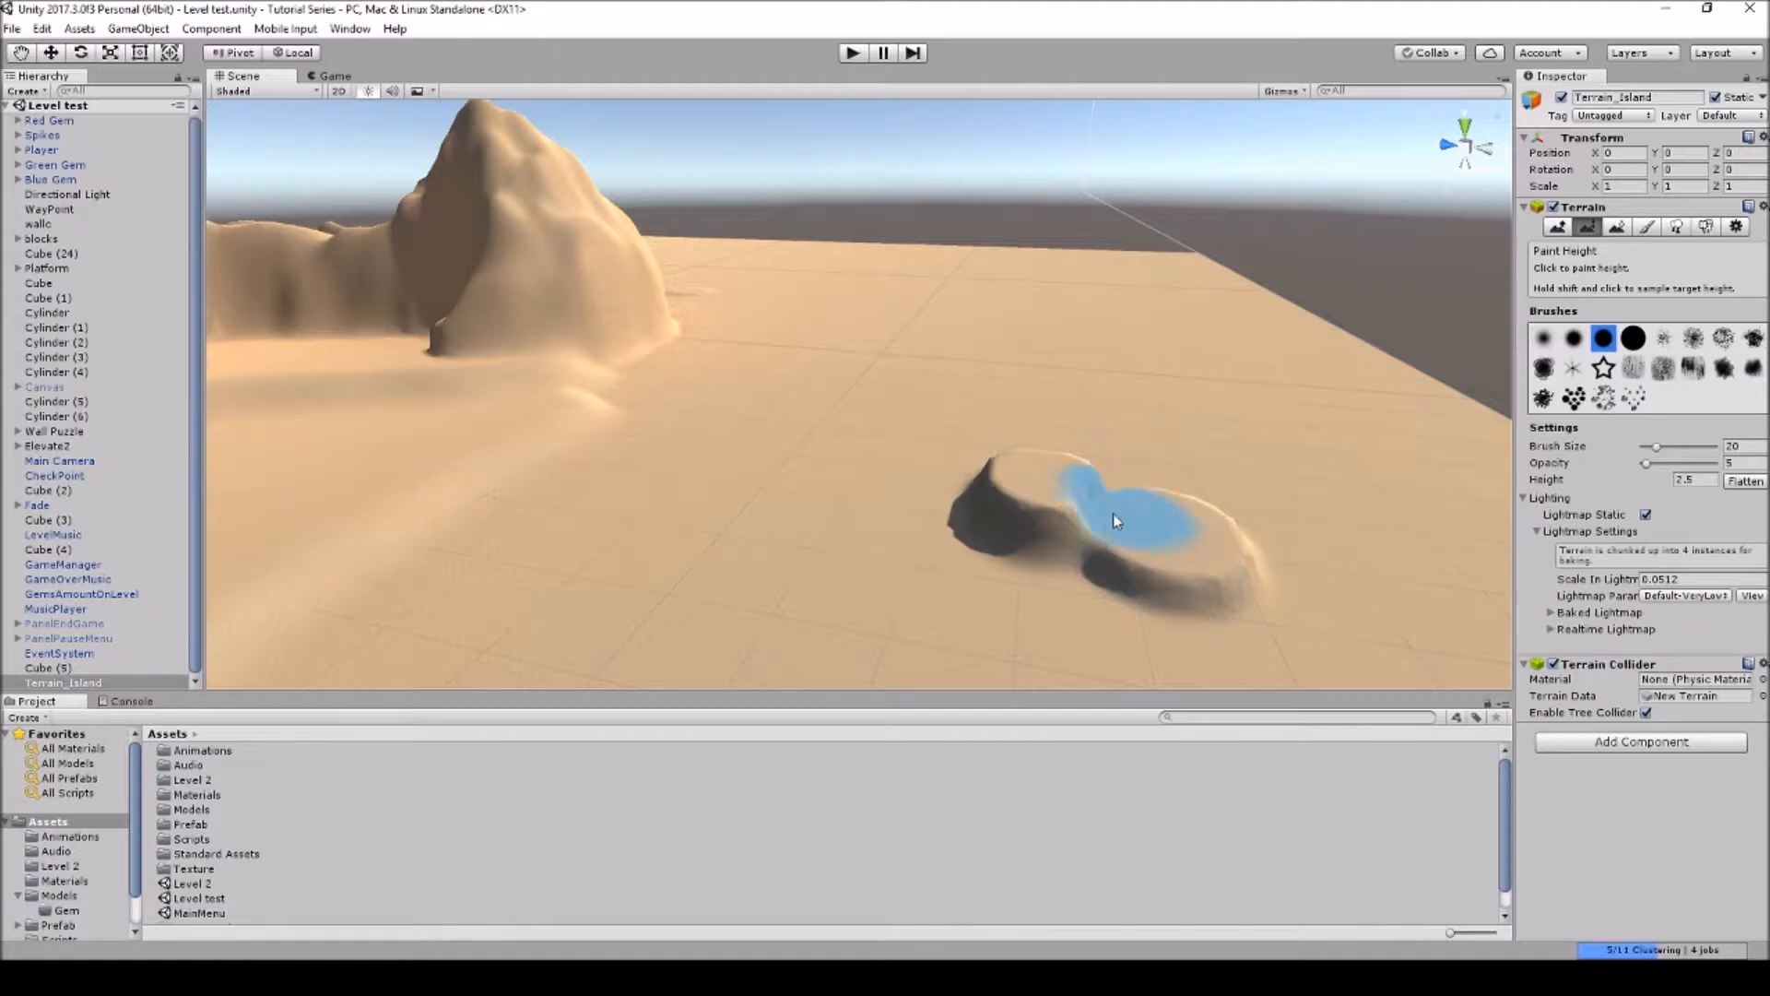
mouse_move(1074, 501)
mouse_down()
mouse_move(1125, 538)
mouse_move(1079, 533)
mouse_up()
Soften the edges and the transition between the two plateaus with Smooth Height
scroll(1080, 544, up, 4)
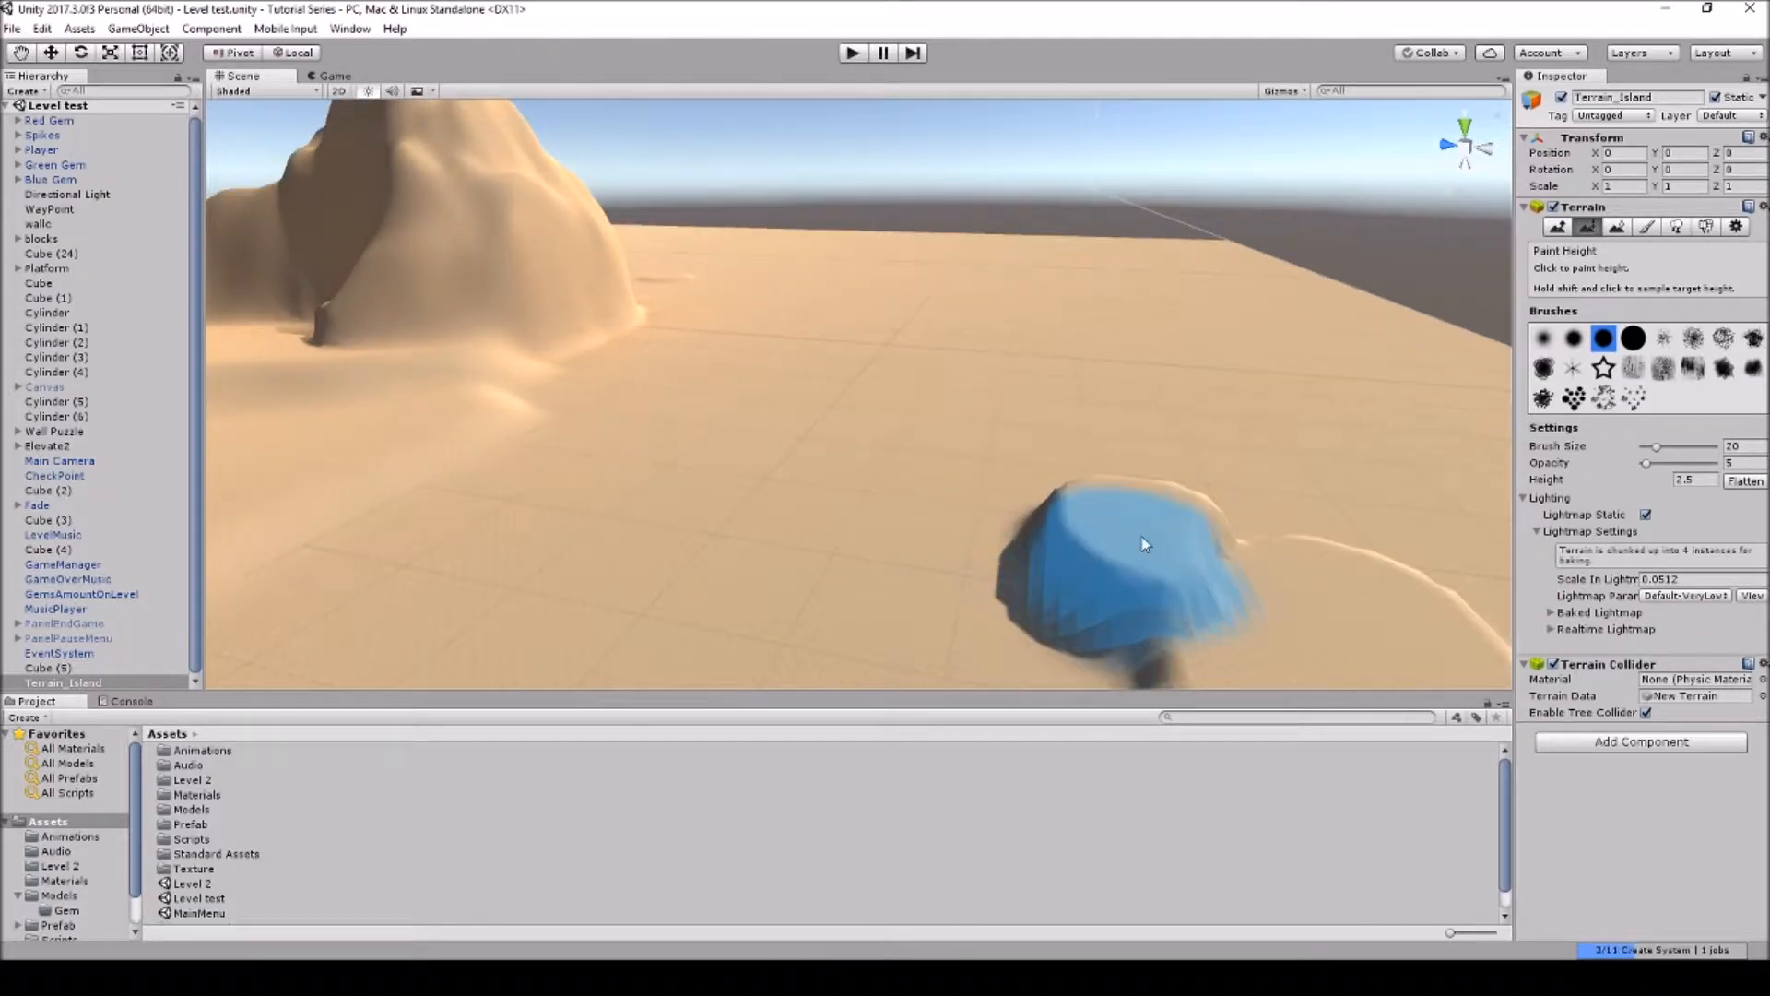
right_drag(1143, 546, 1353, 616)
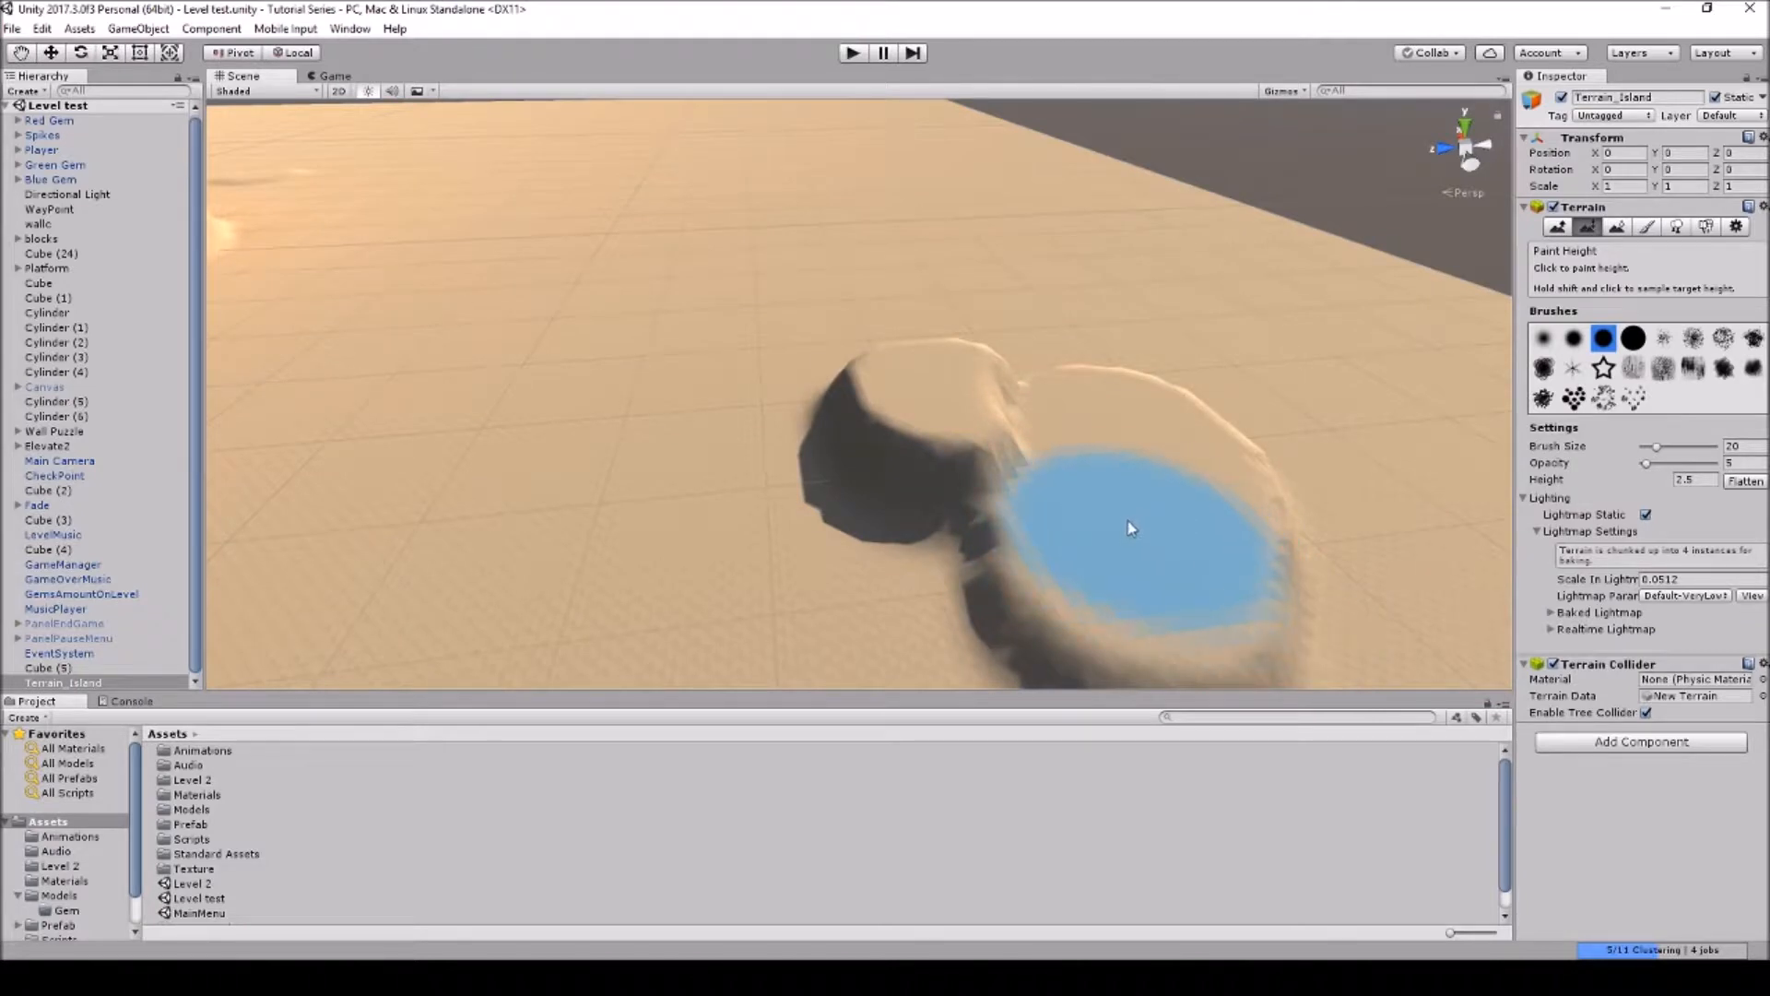
click(1616, 228)
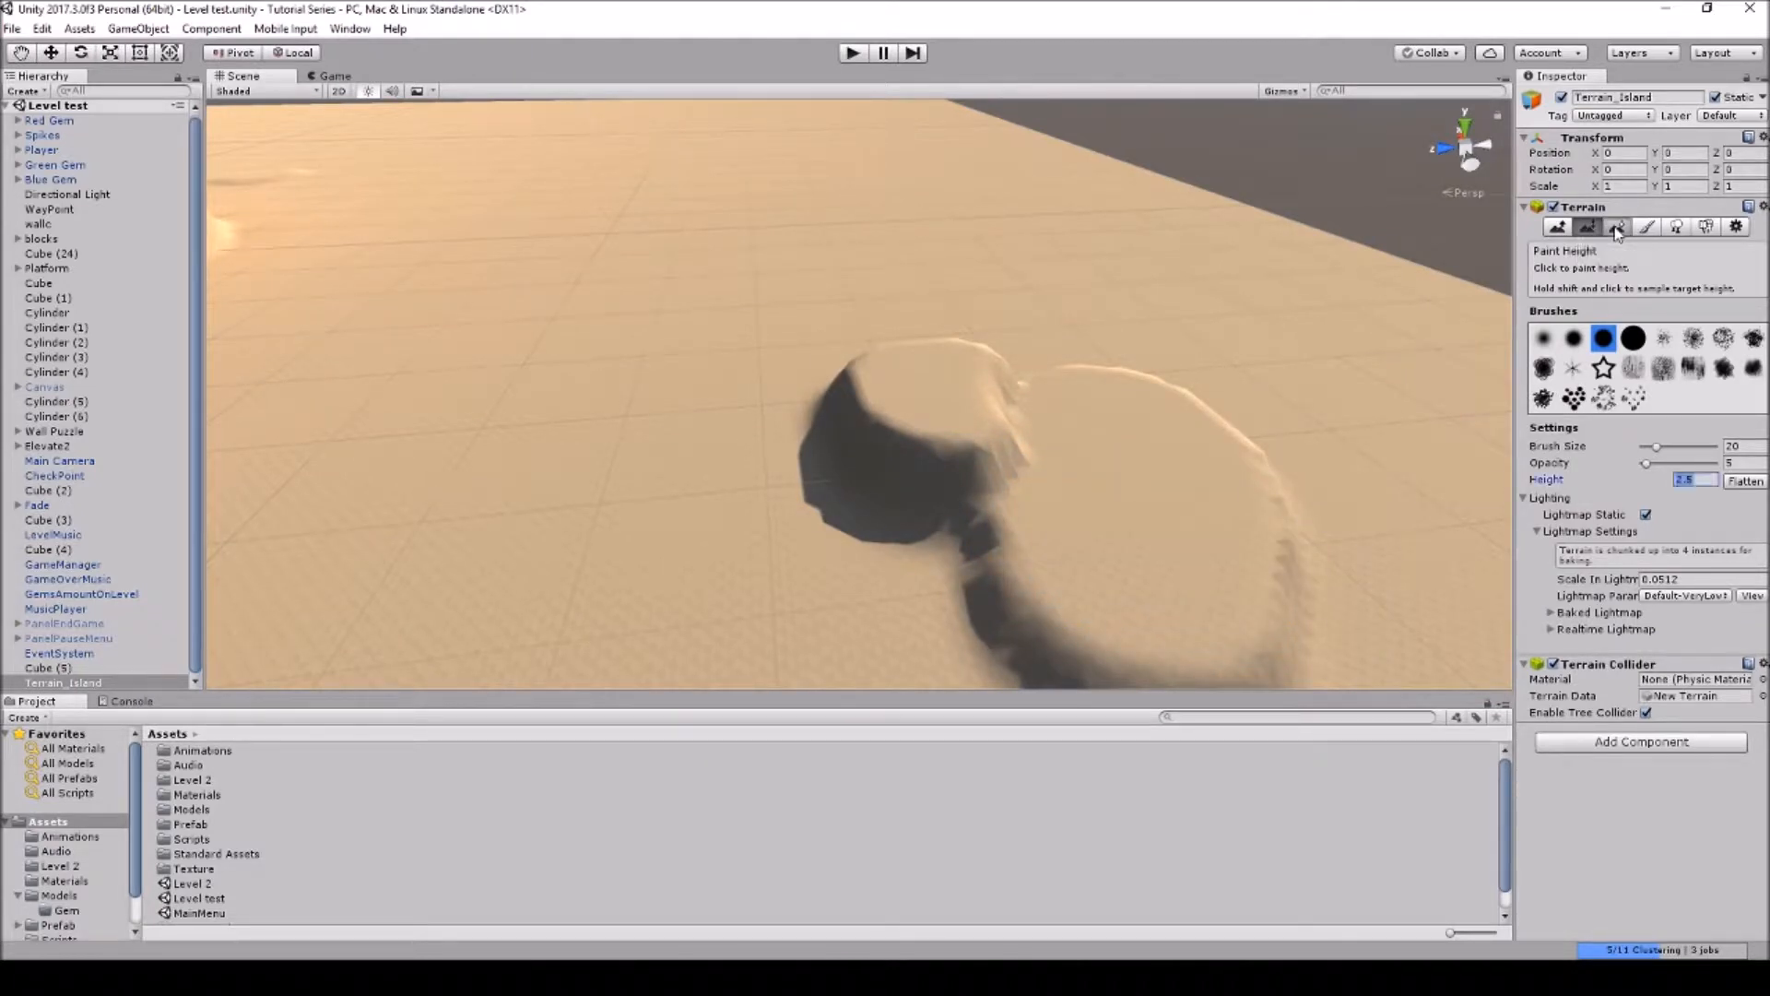
mouse_move(1007, 394)
mouse_down()
mouse_move(996, 424)
mouse_move(1041, 452)
mouse_move(1025, 435)
mouse_move(1005, 593)
mouse_move(1286, 589)
mouse_move(1308, 606)
mouse_move(1339, 542)
mouse_move(1272, 480)
mouse_move(1237, 528)
mouse_up()
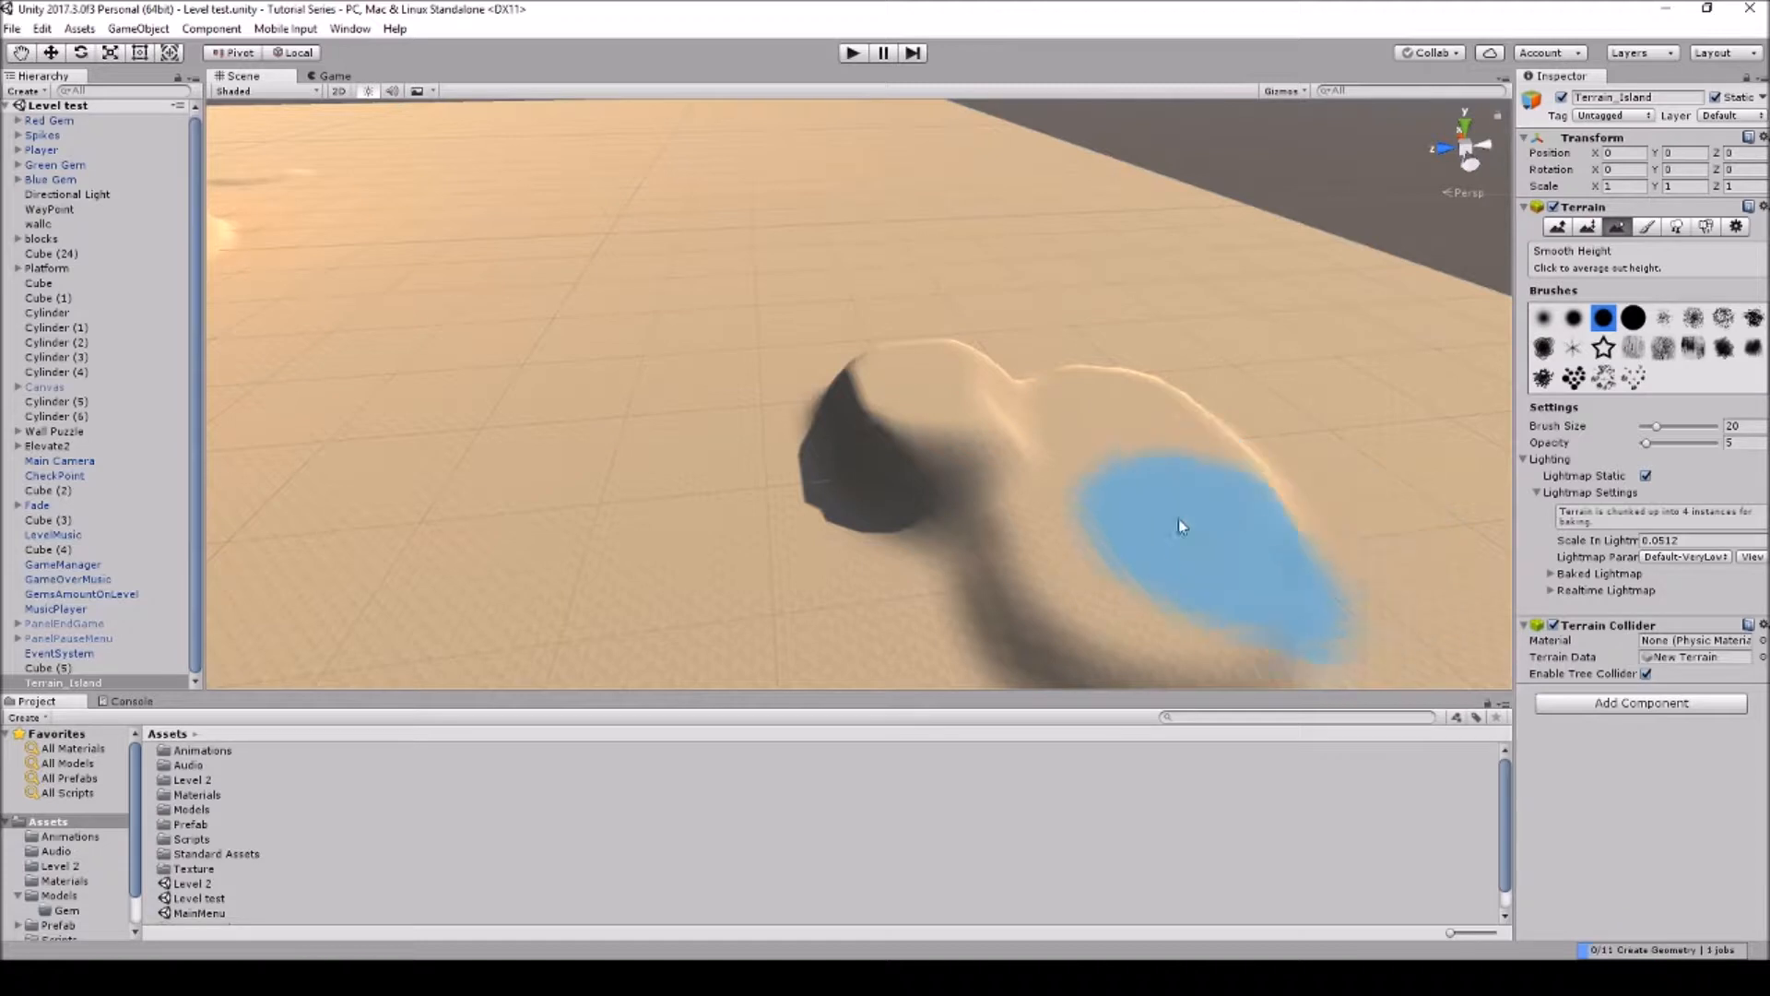
scroll(1098, 529, up, 3)
right_drag(1184, 489, 1264, 484)
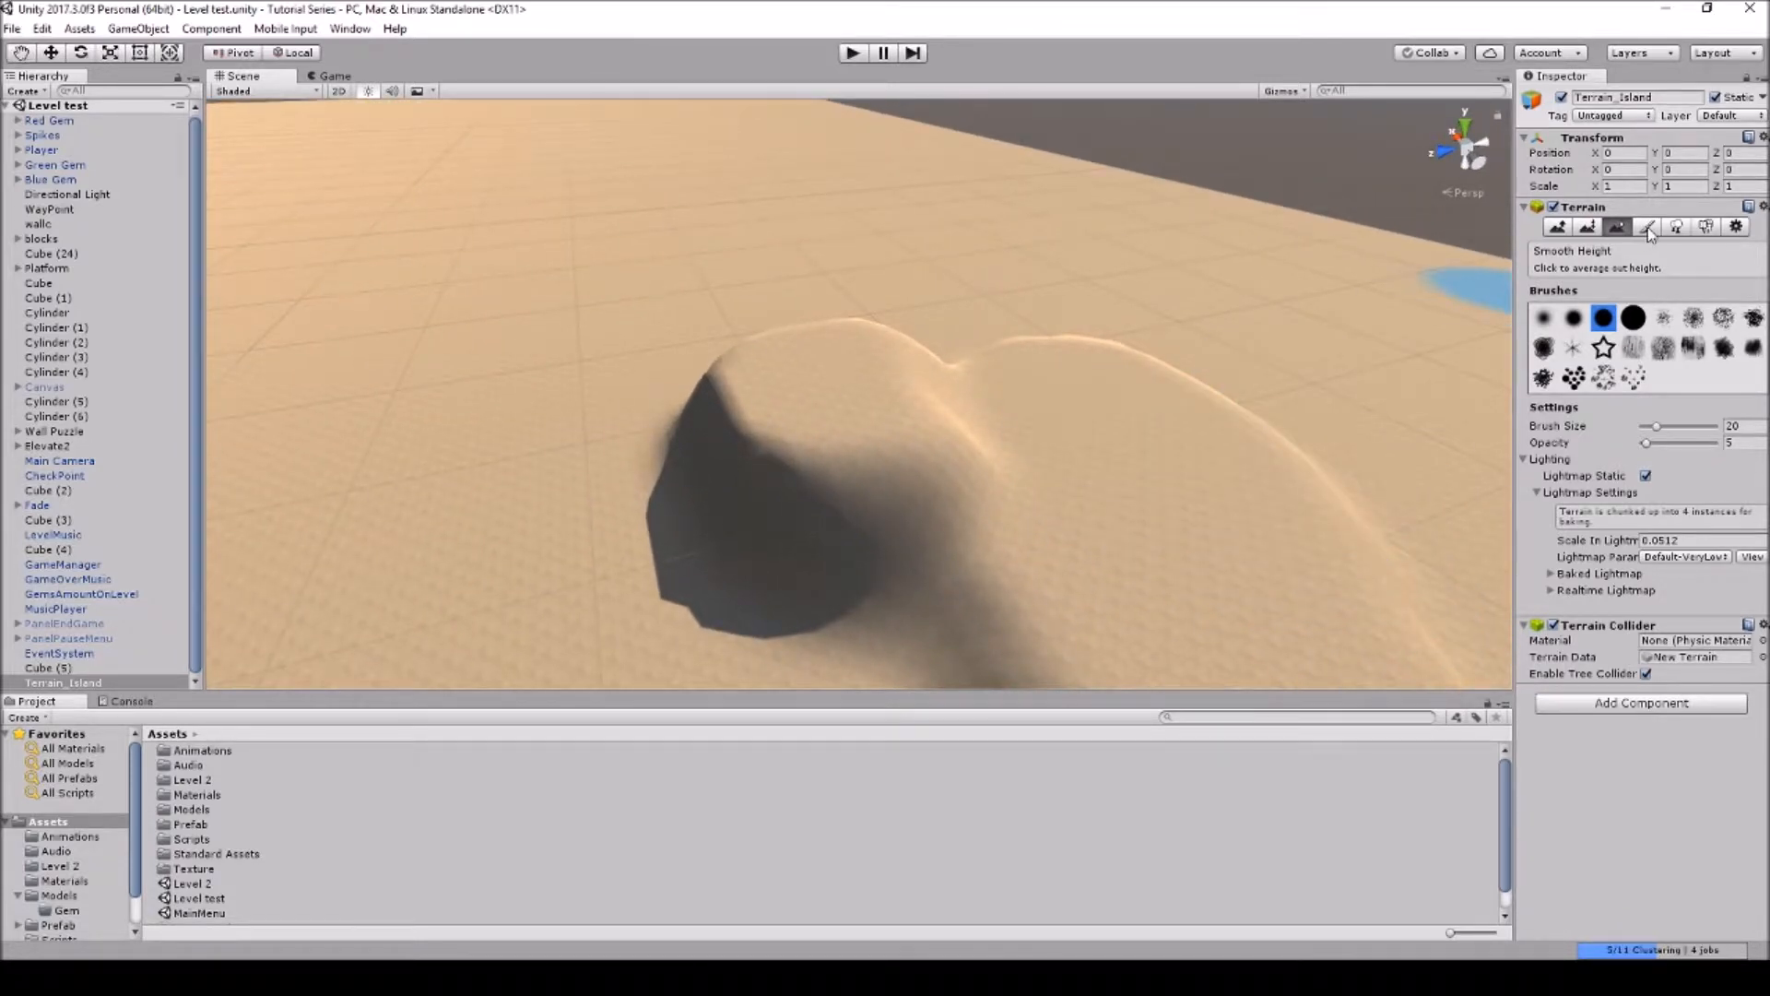
Add GrassRockyAlbedo as a second Paint Texture option for the terrain, keeping the tile size at 15 by 15
click(1647, 227)
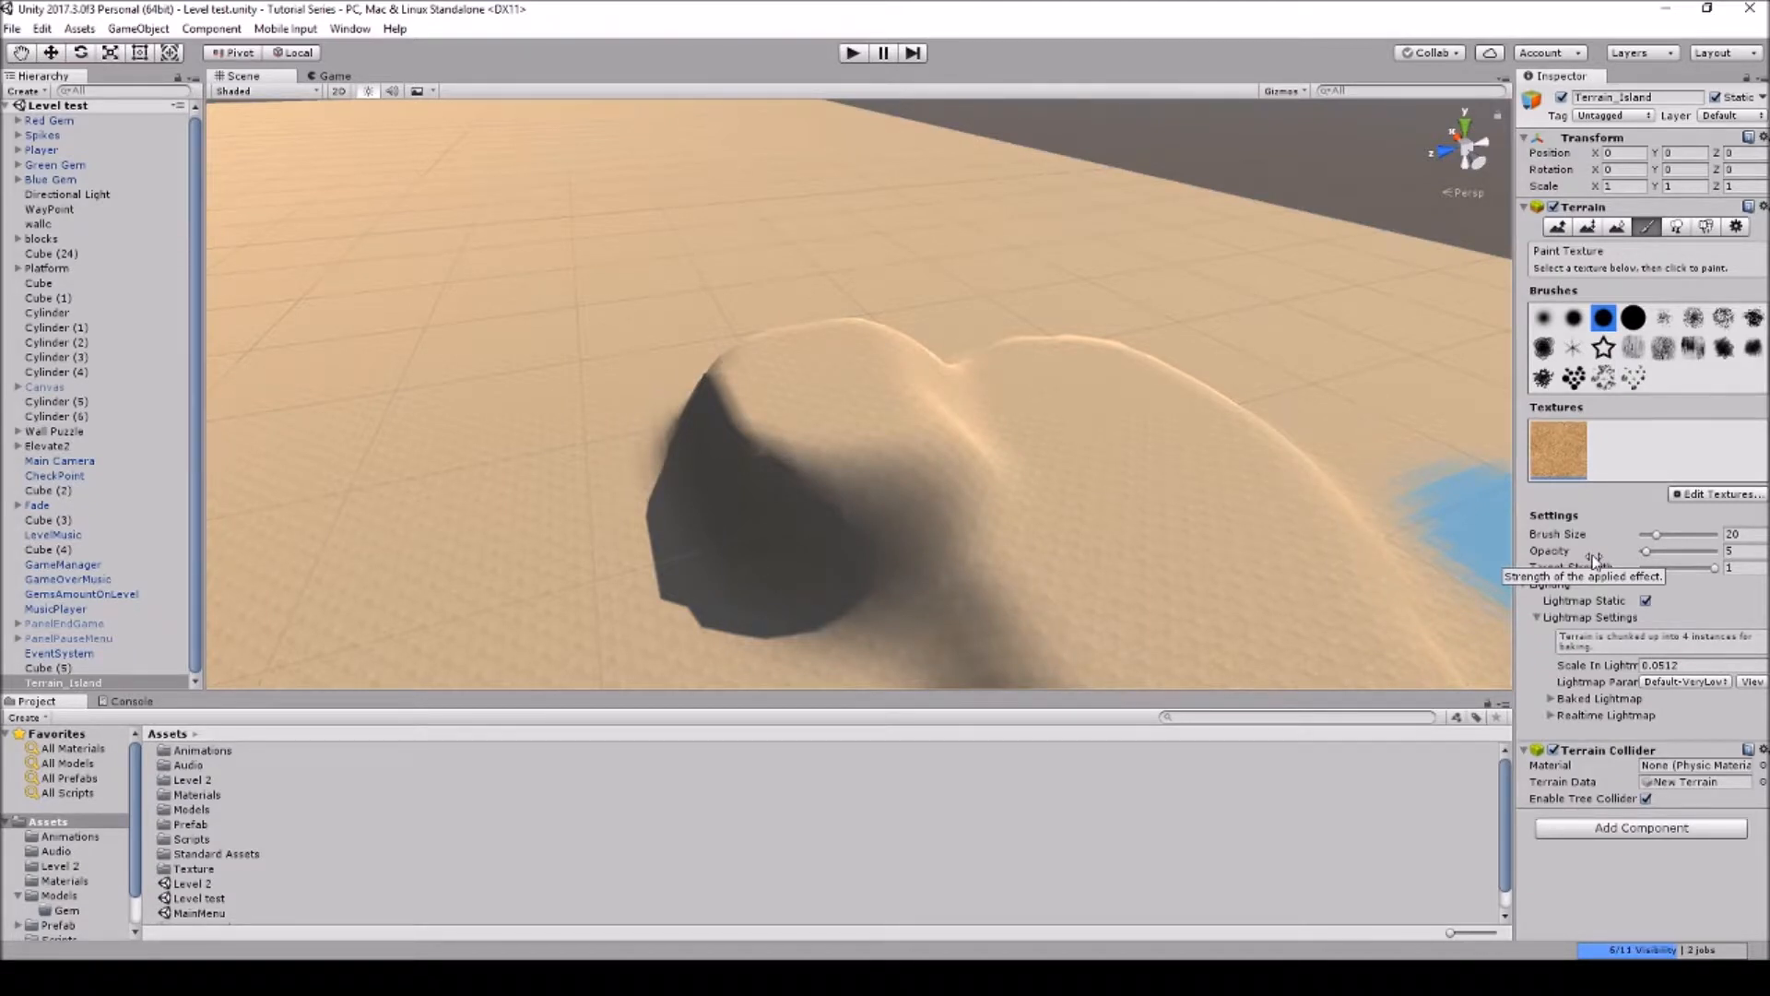
click(1687, 494)
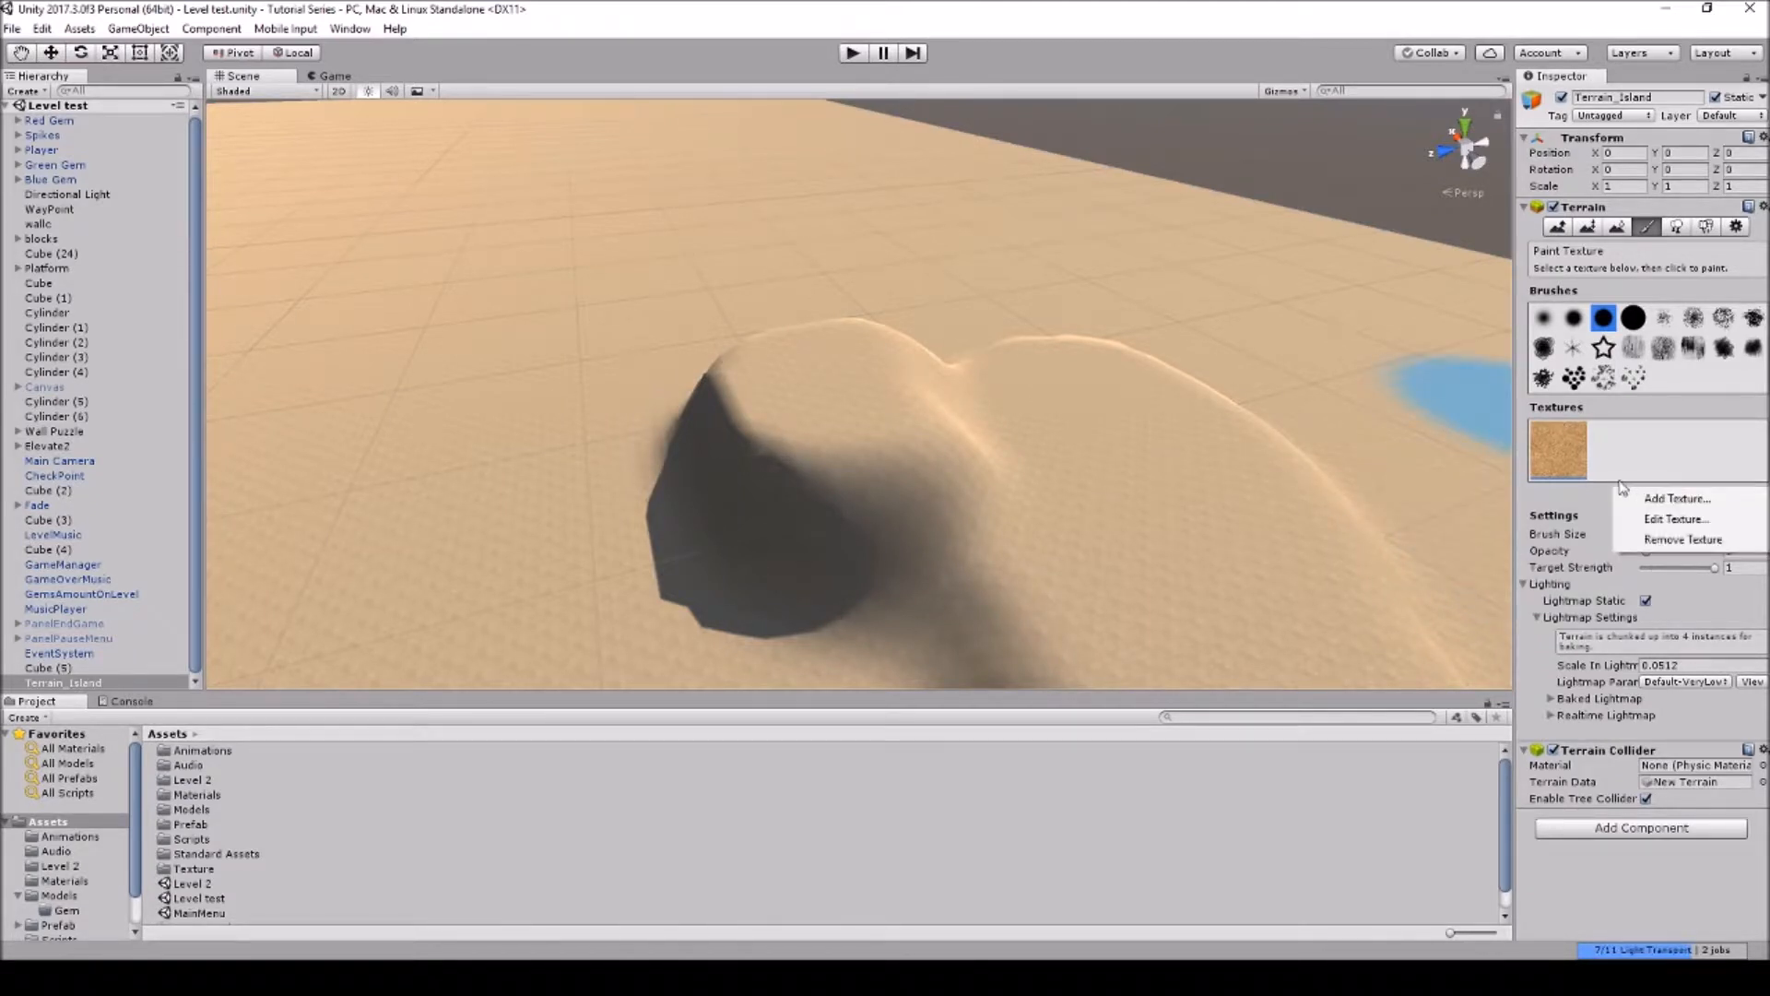
click(1679, 499)
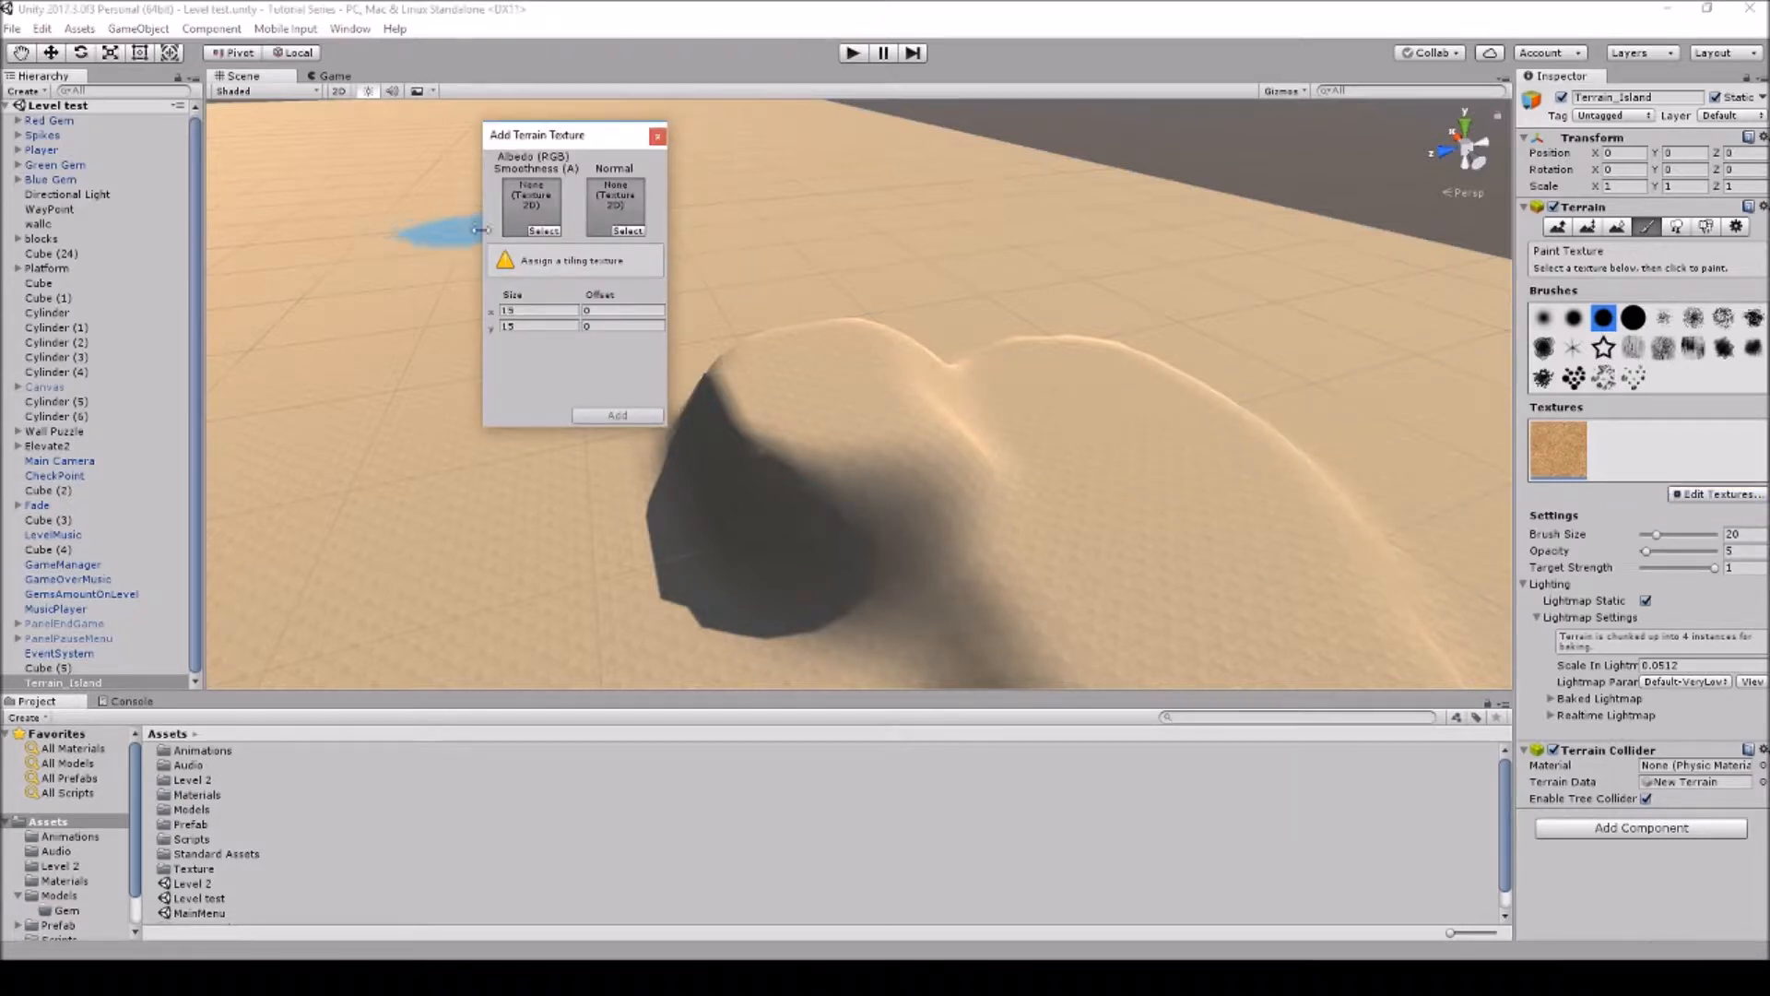
click(544, 230)
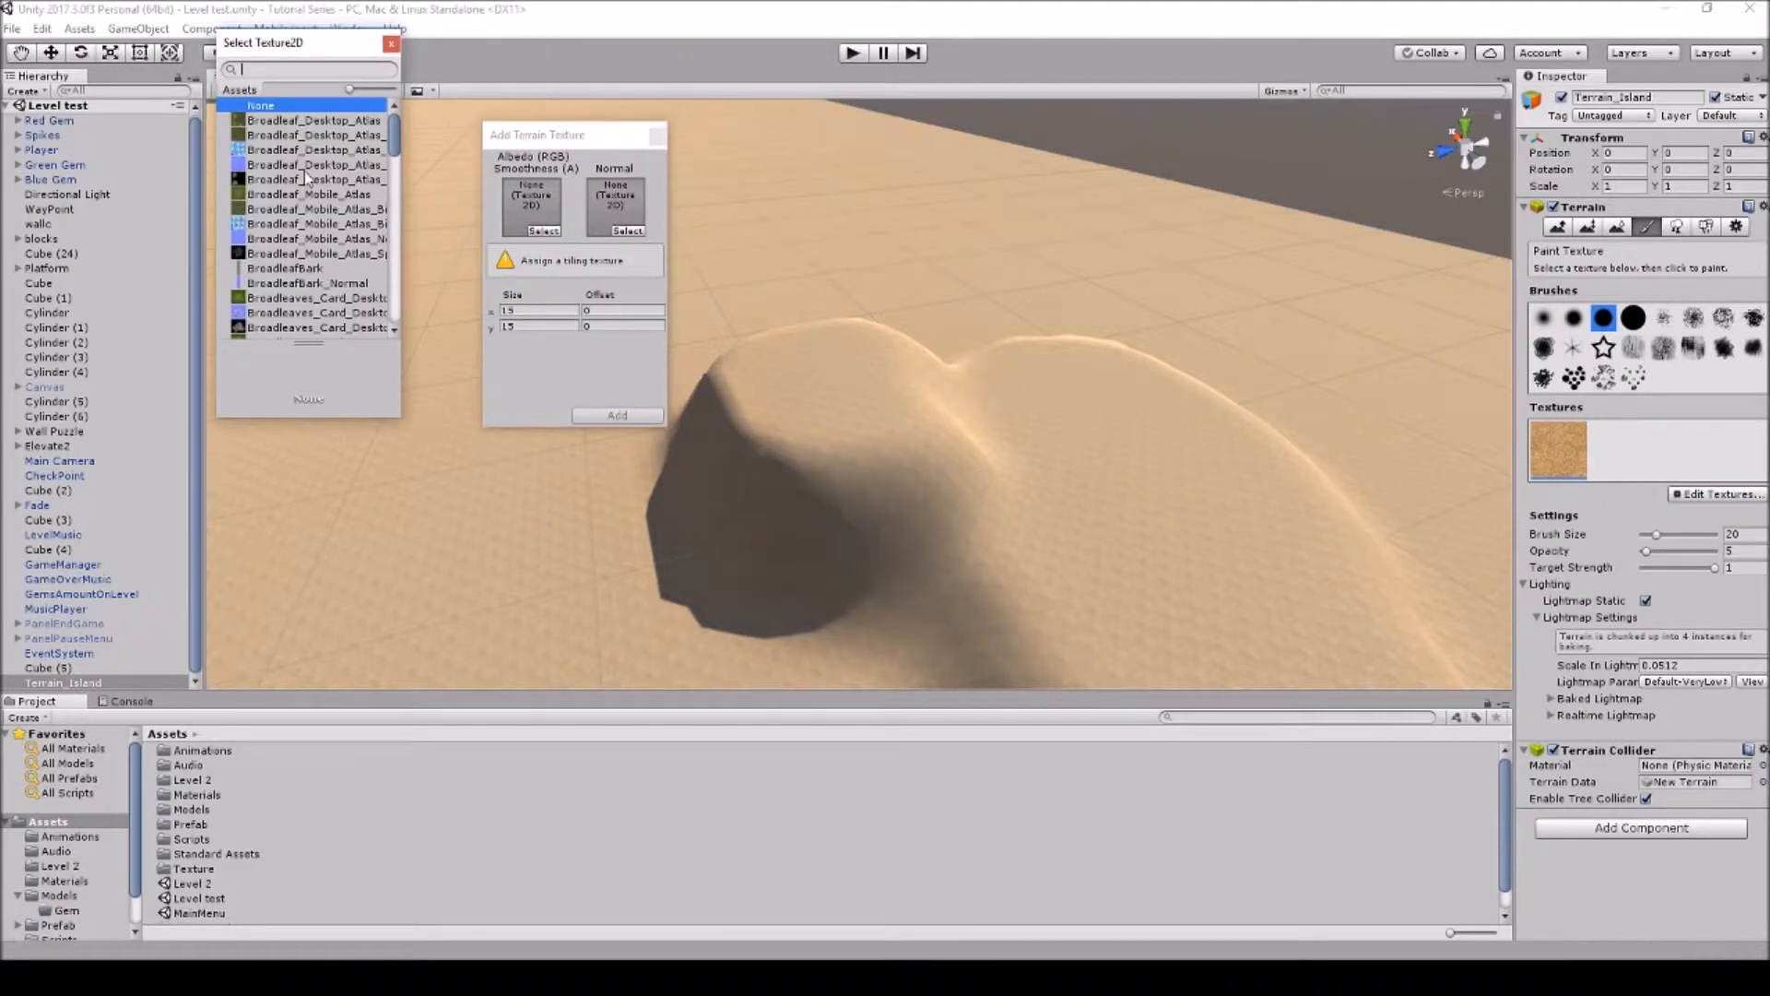
scroll(284, 198, down, 10)
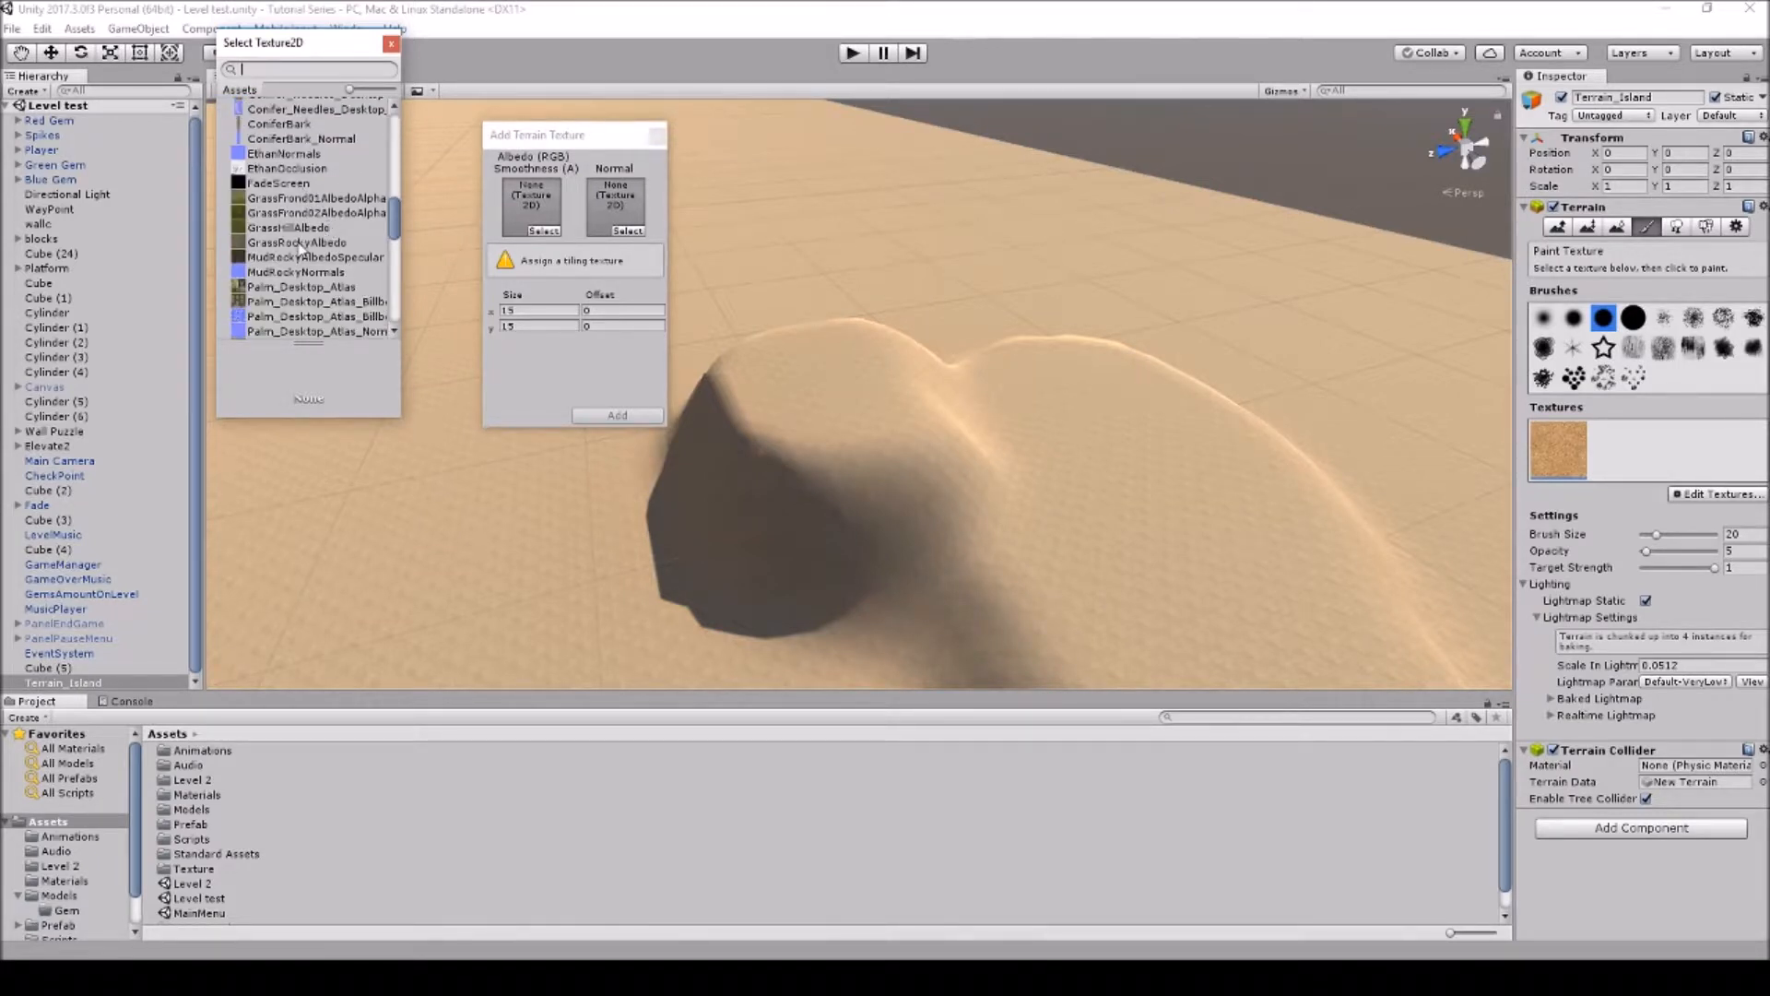
click(299, 242)
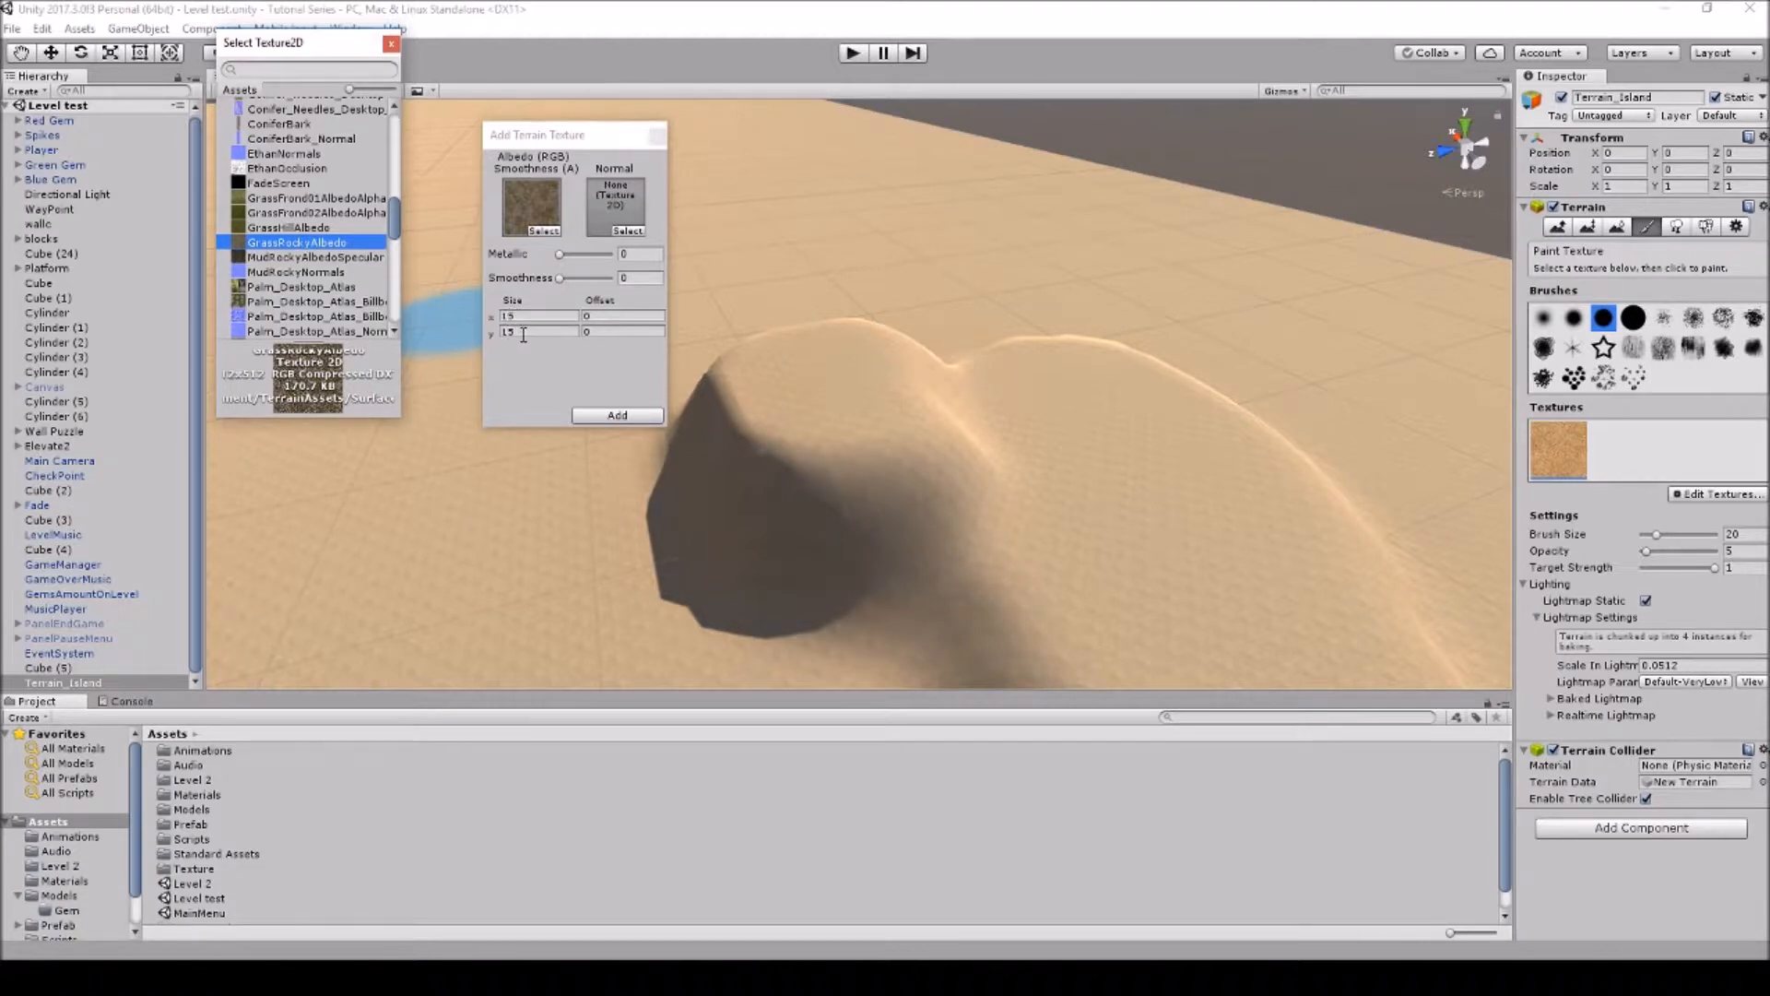
click(616, 415)
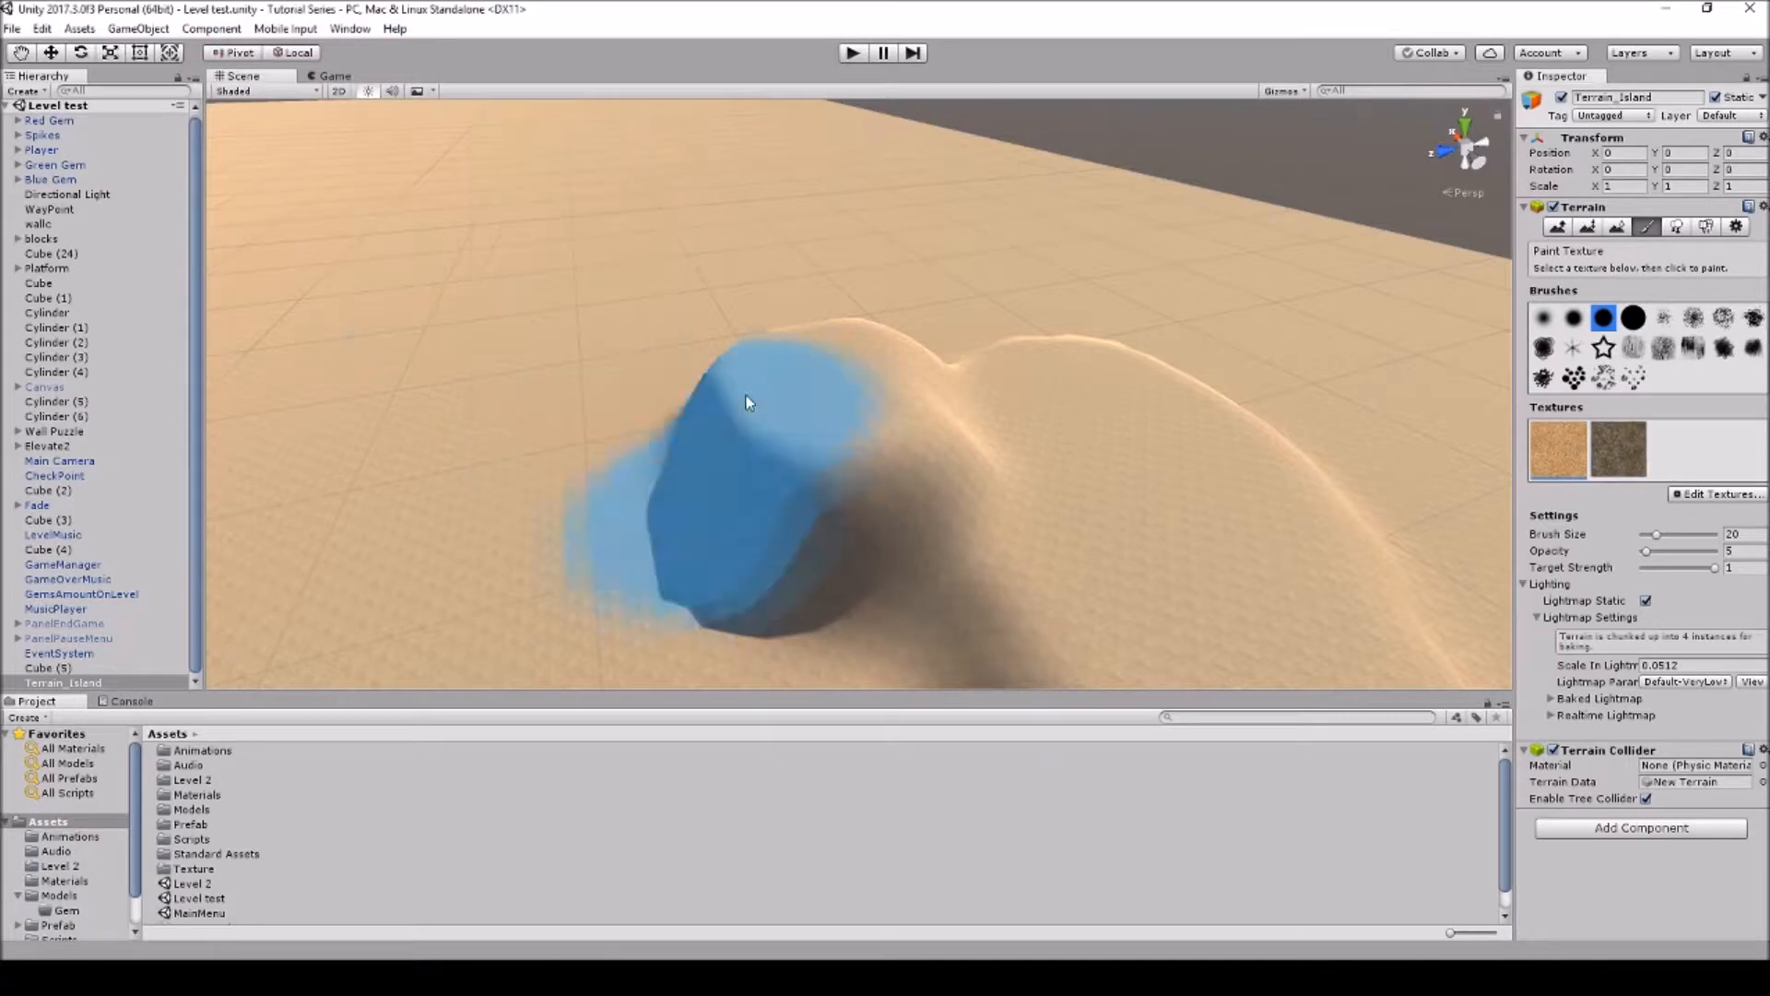
Paint the GrassRockyAlbedo texture over the top of the wider plateau and the slope joining the two plateaus
scroll(1097, 498, up, 3)
scroll(1347, 406, up, 4)
scroll(1106, 411, down, 2)
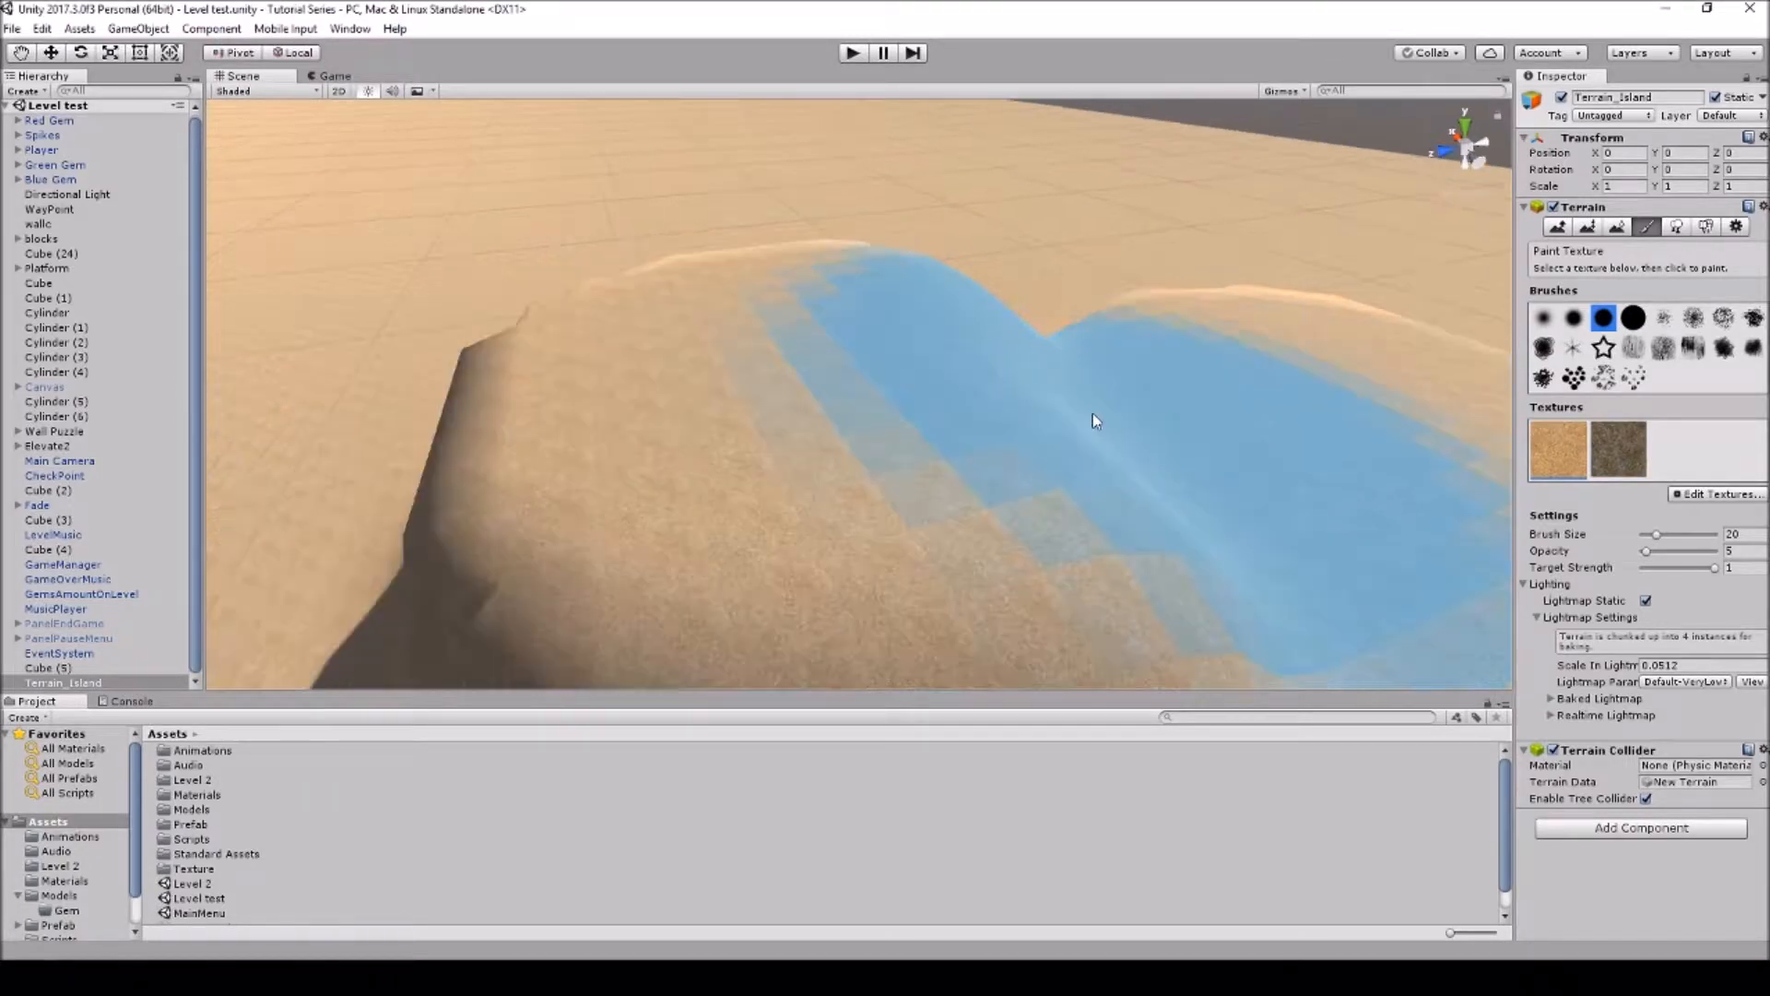
right_drag(916, 383, 1203, 392)
click(1619, 449)
mouse_move(1127, 442)
mouse_down()
mouse_move(1041, 396)
mouse_move(1100, 510)
mouse_up()
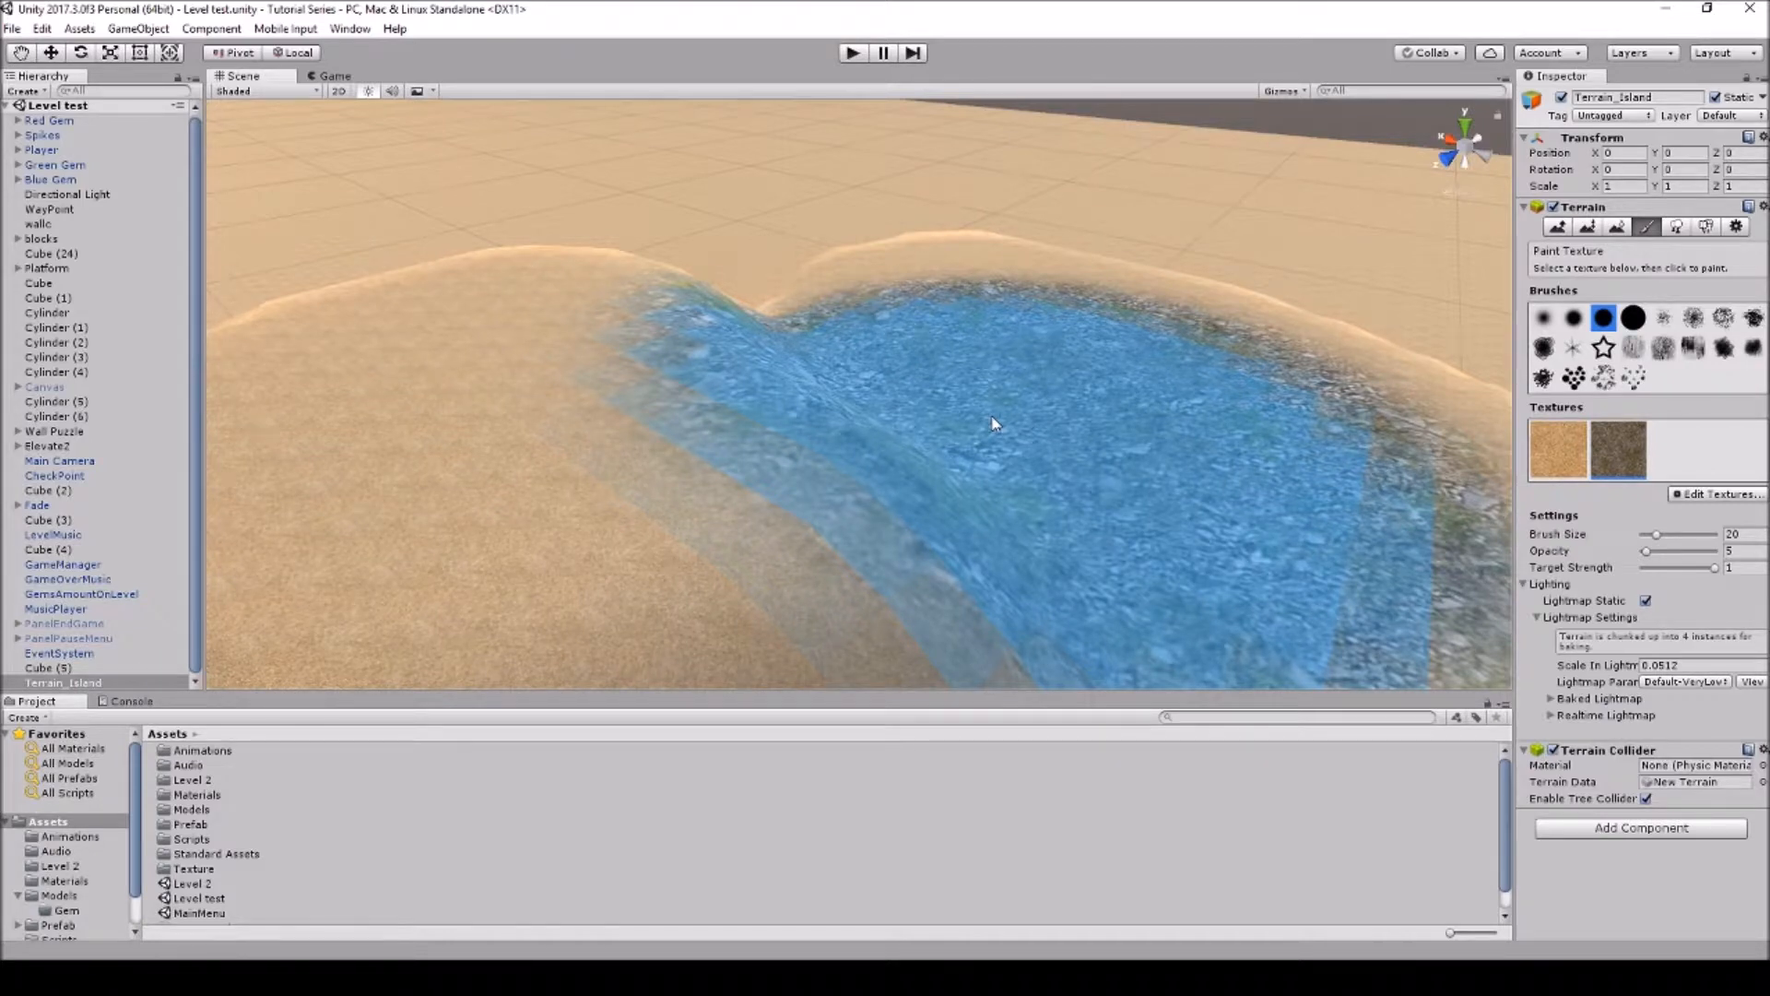
Set the GrassRockyAlbedo terrain texture's tile size to 1 by 1 and apply it
double_click(1621, 442)
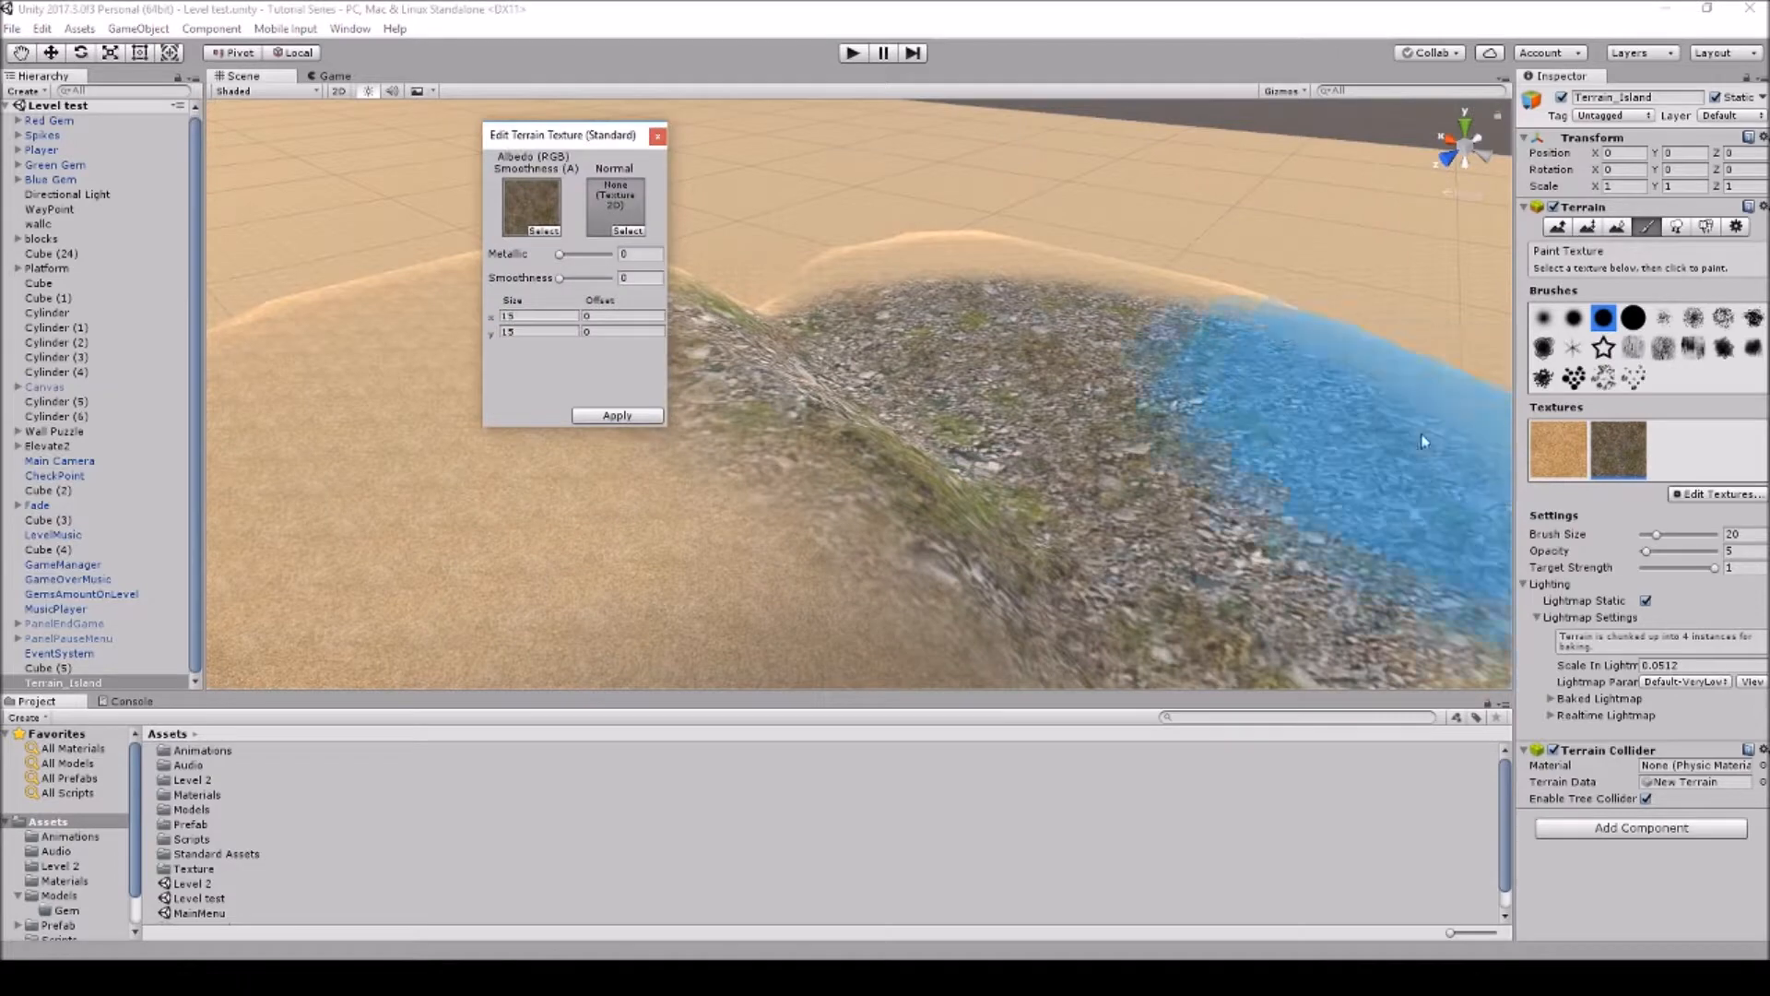
click(535, 315)
text(1)
click(520, 334)
text(1)
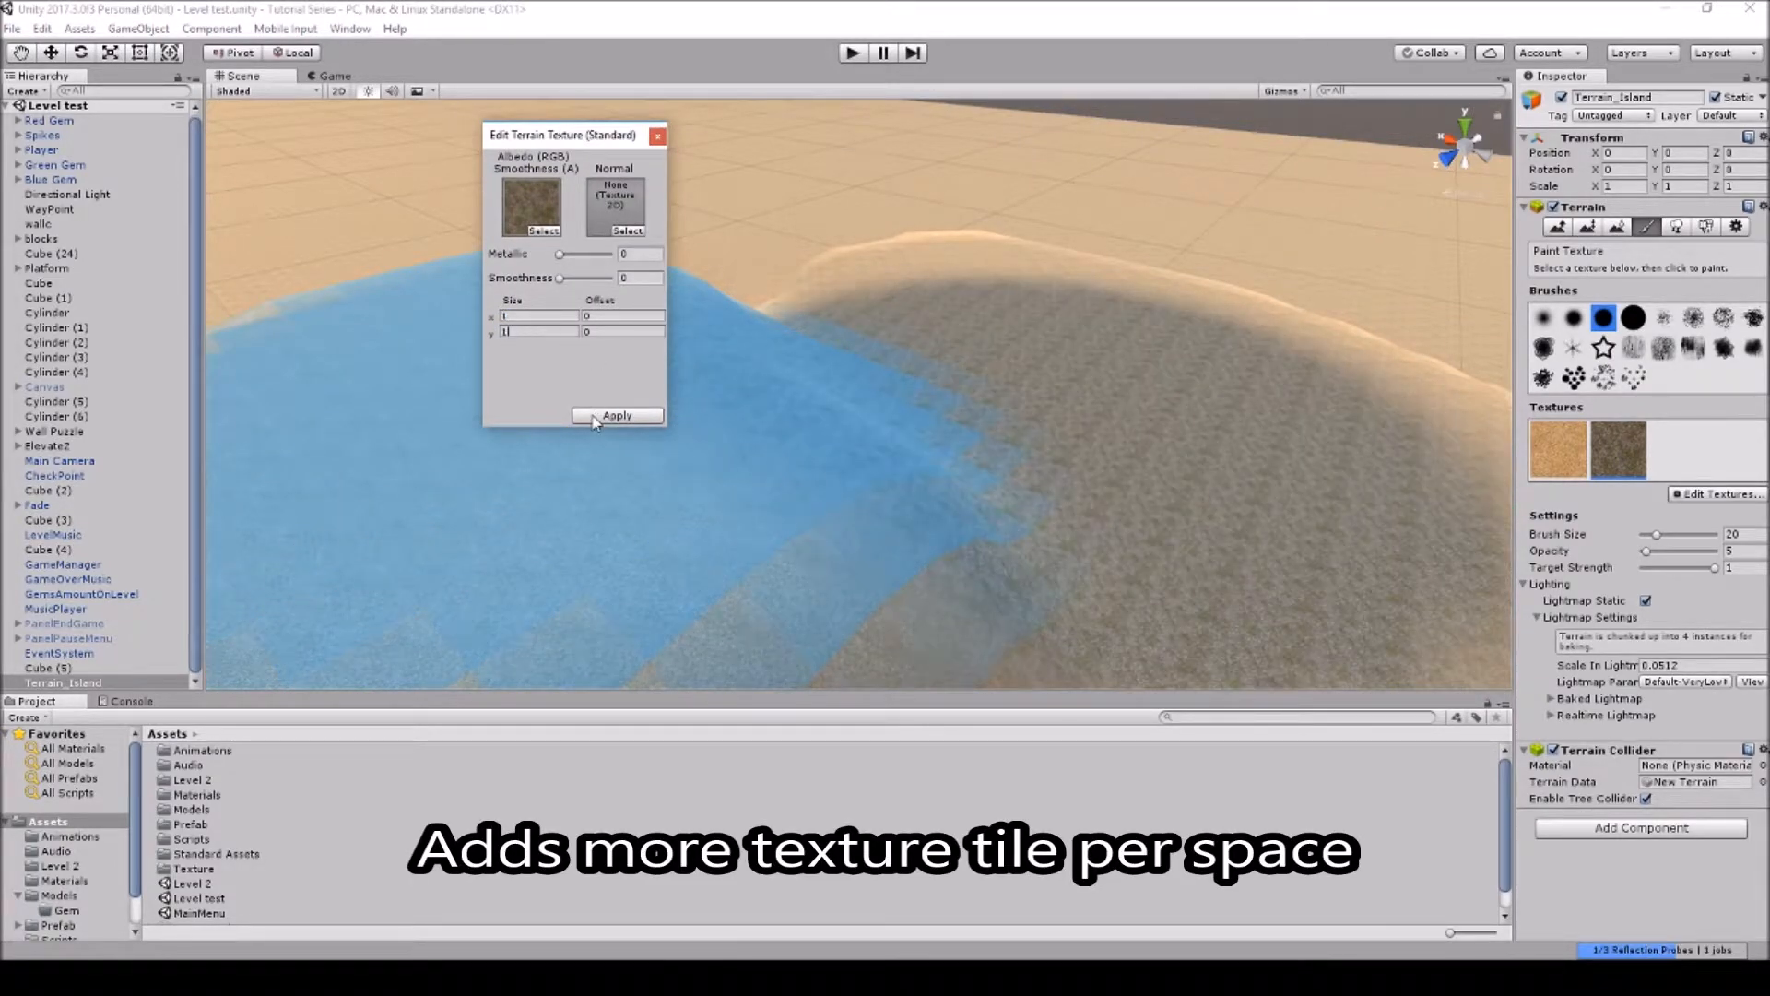
click(617, 415)
scroll(1291, 356, up, 5)
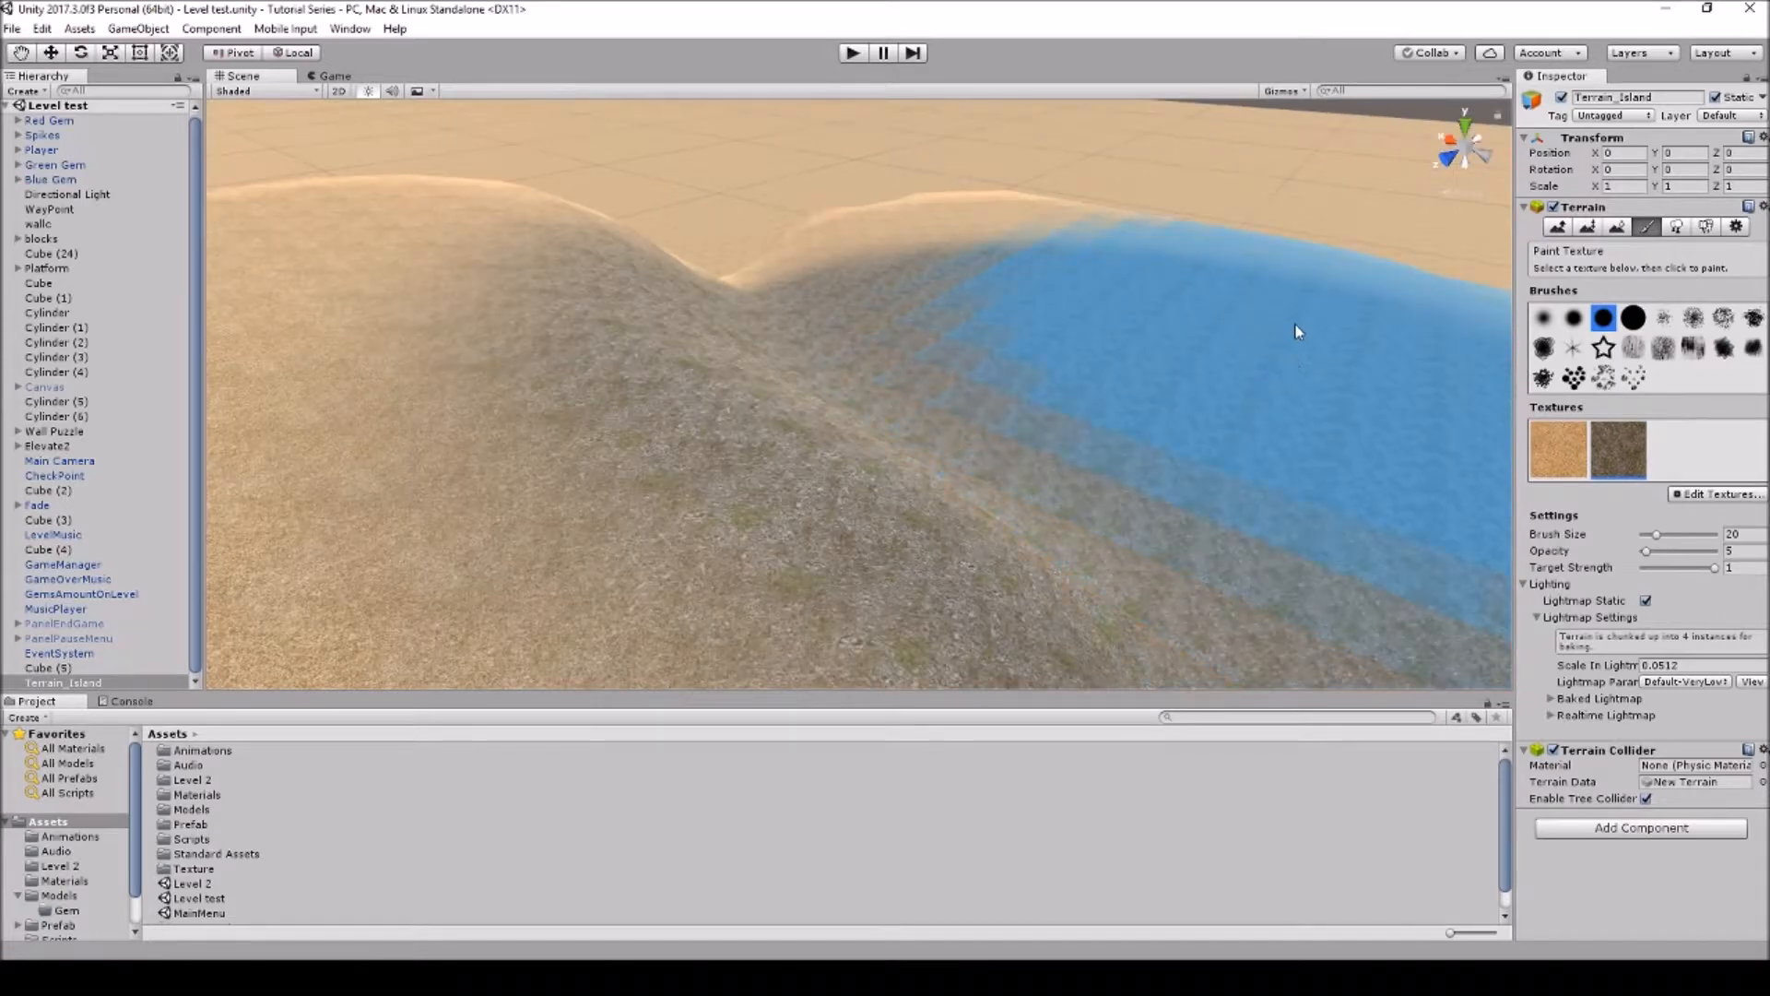
scroll(1294, 318, up, 3)
right_drag(1203, 319, 995, 304)
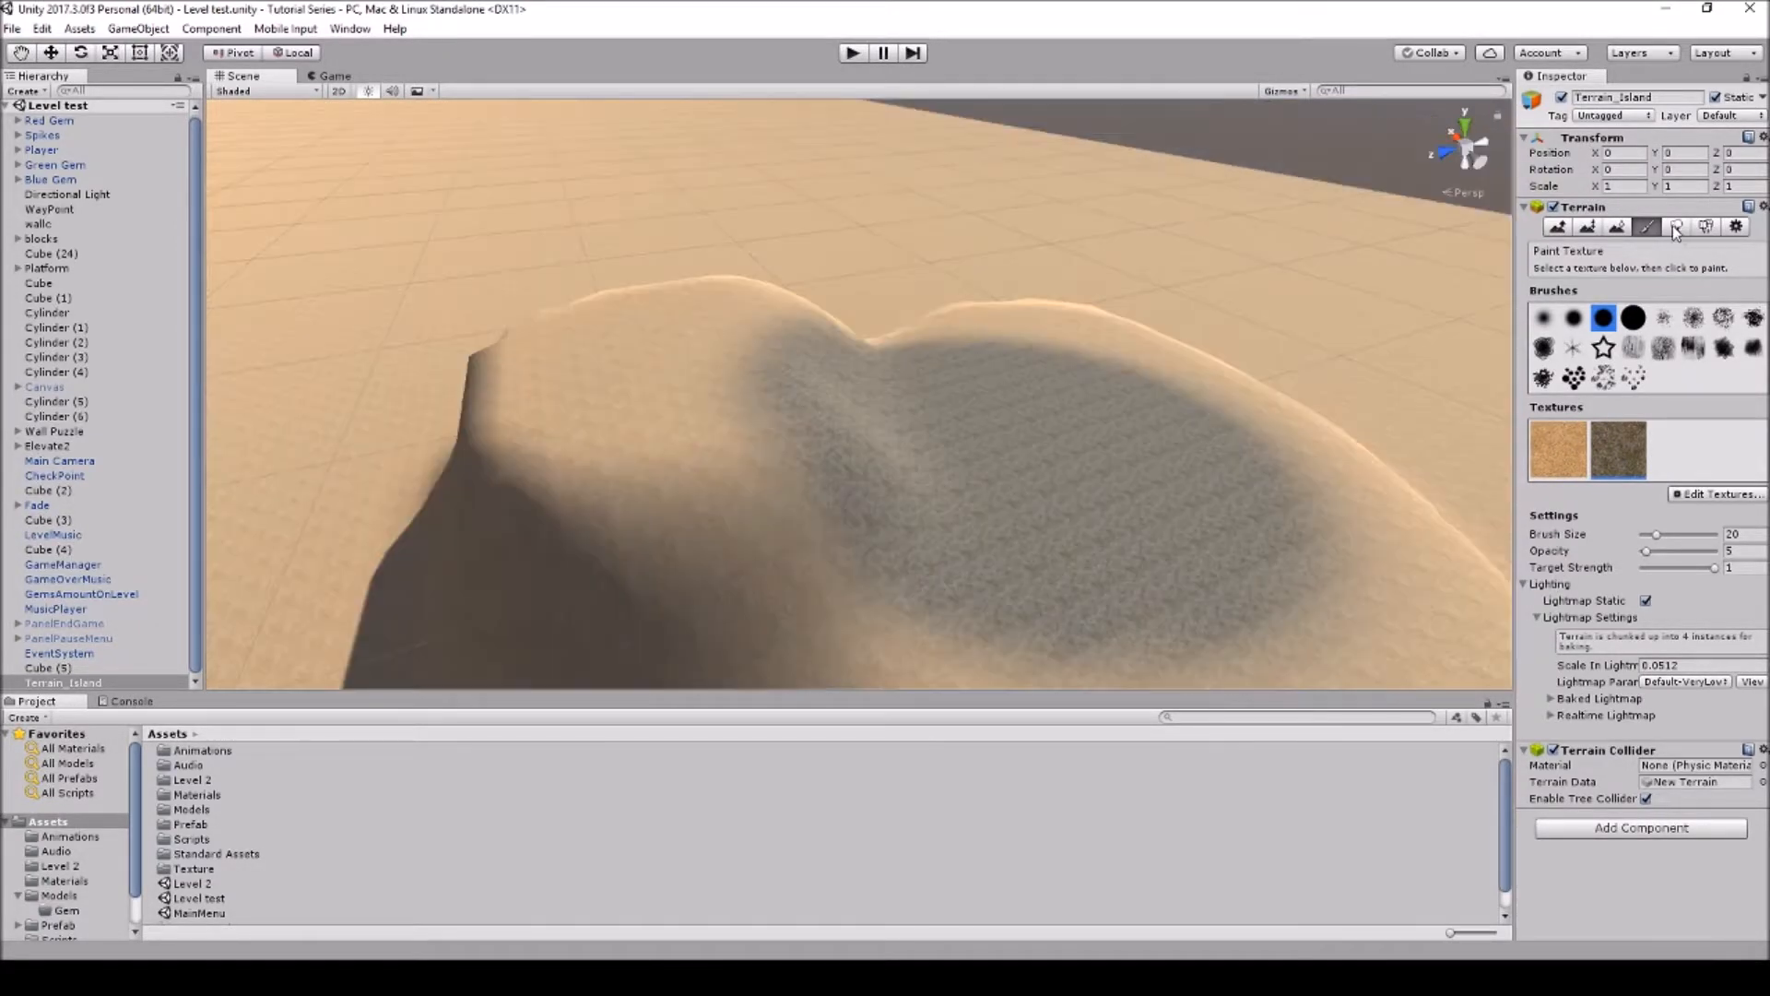
Browse the prefabs available for a new tree in Paint Trees and close the selection without adding one
click(1676, 227)
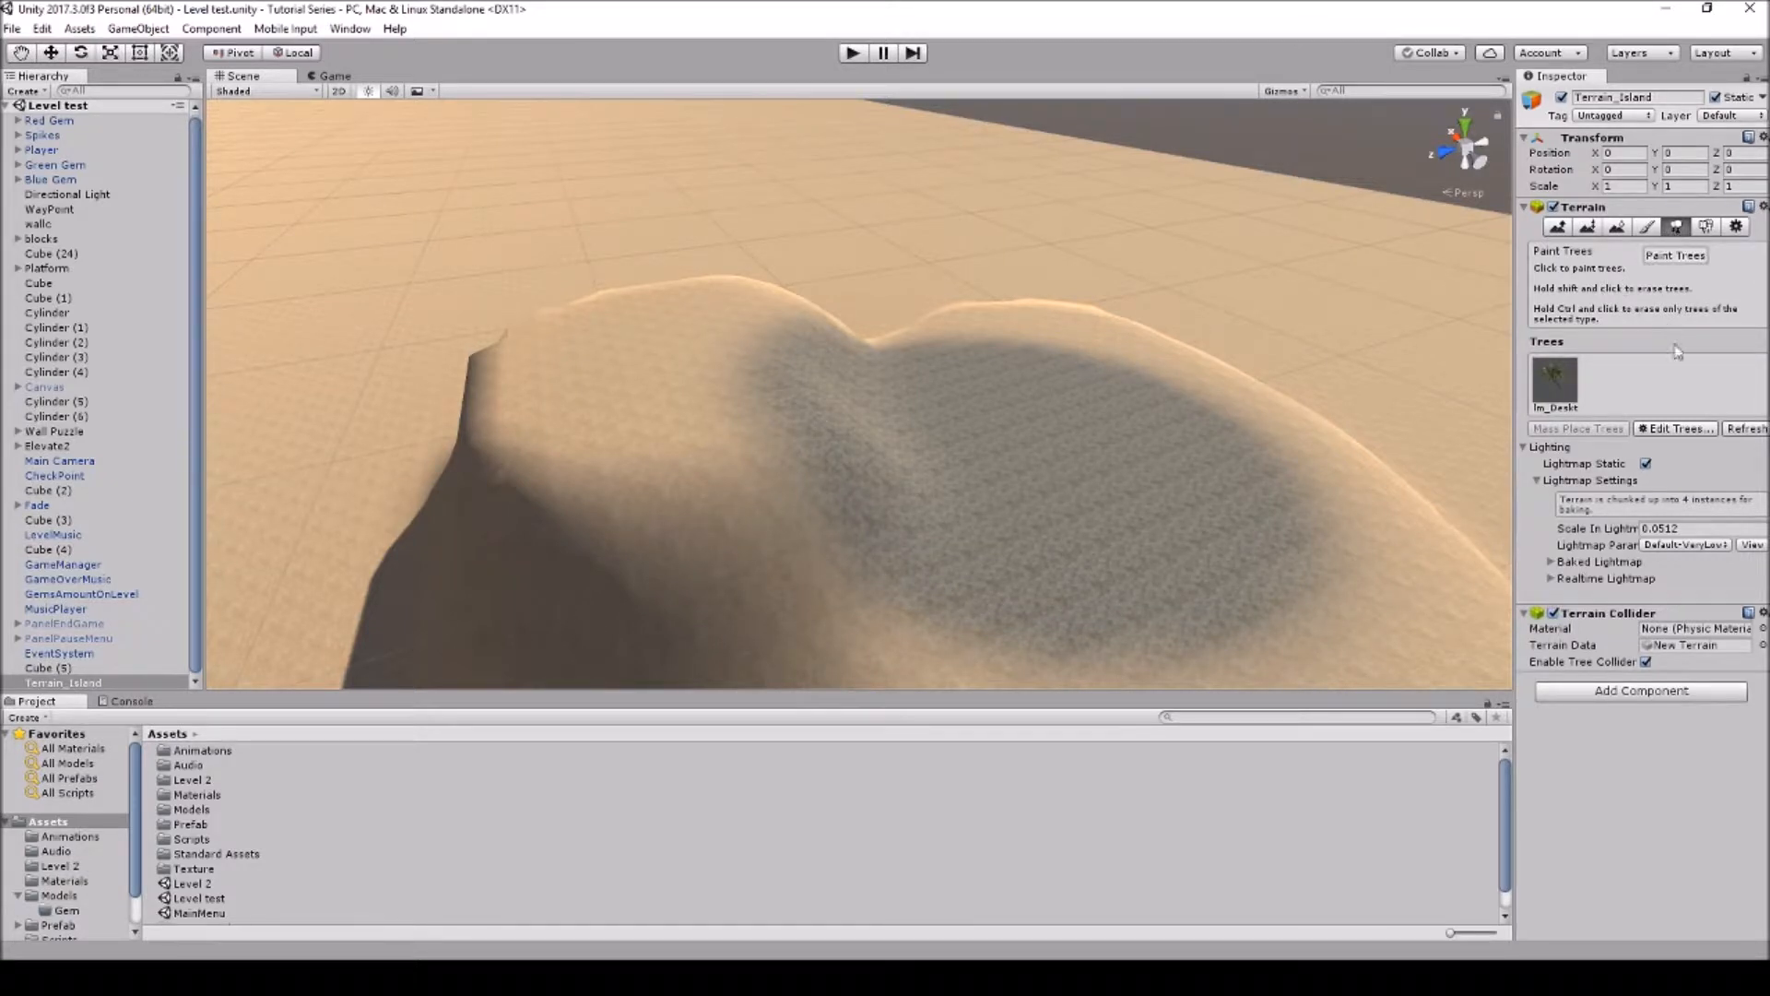
click(1675, 429)
click(1679, 446)
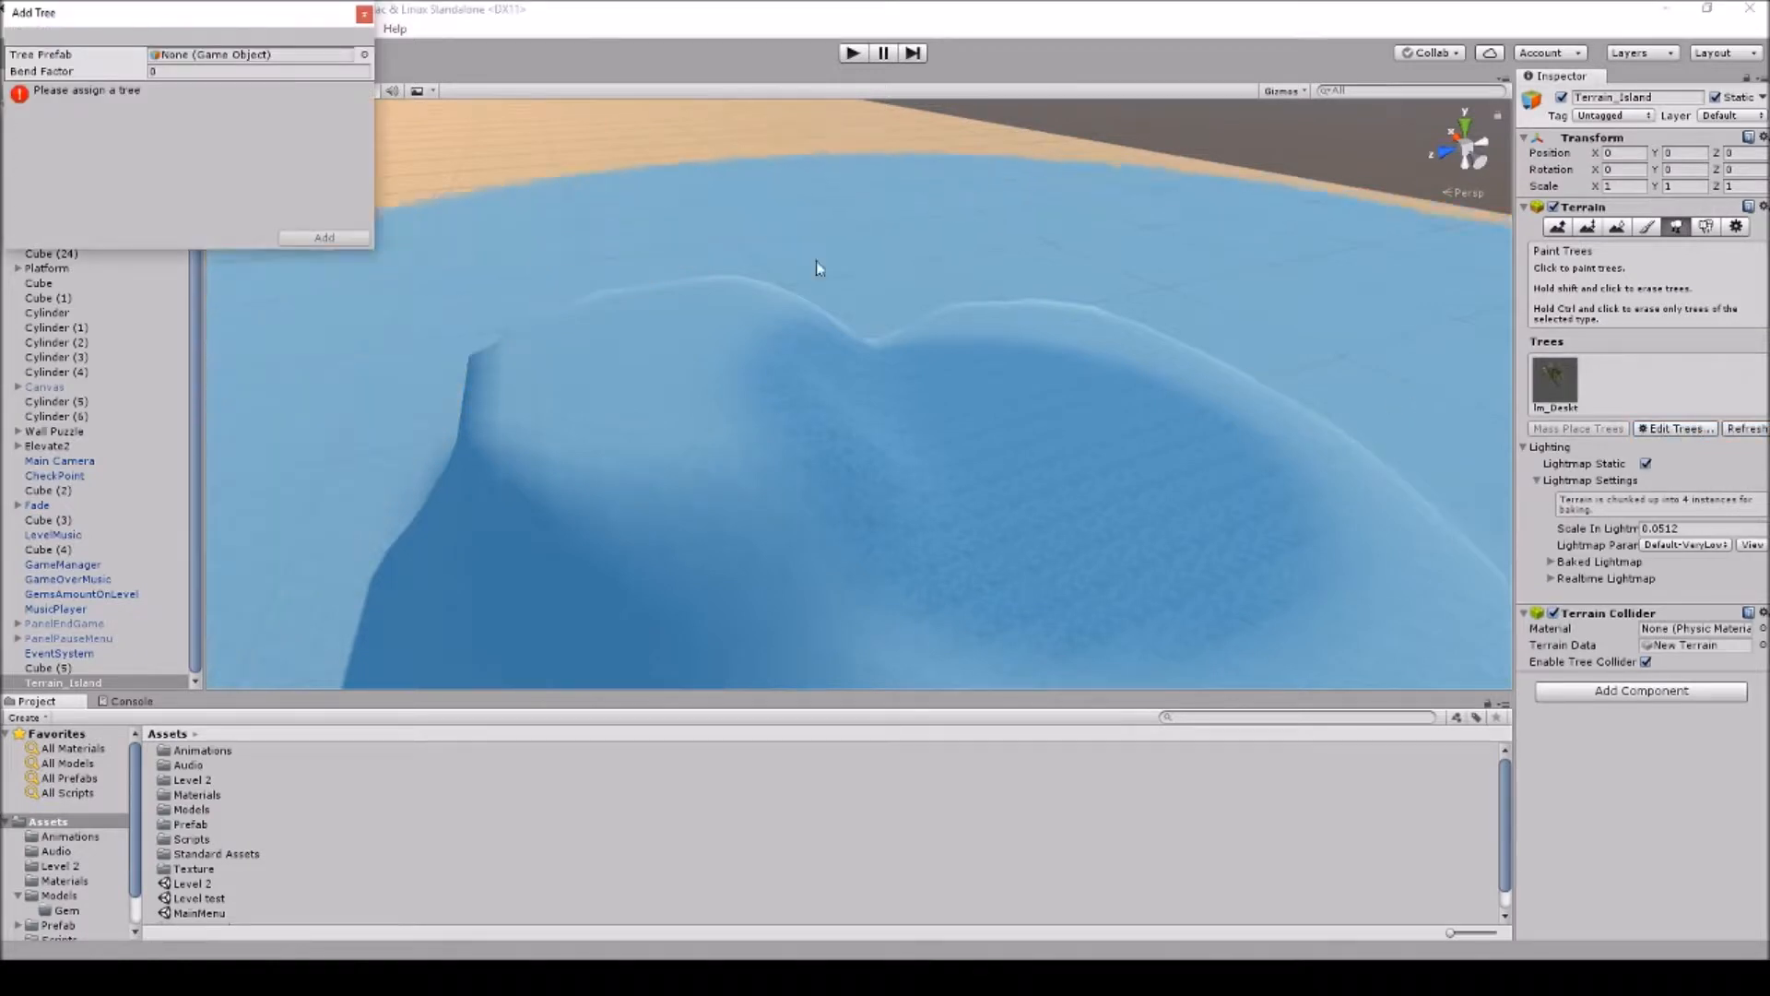
click(364, 54)
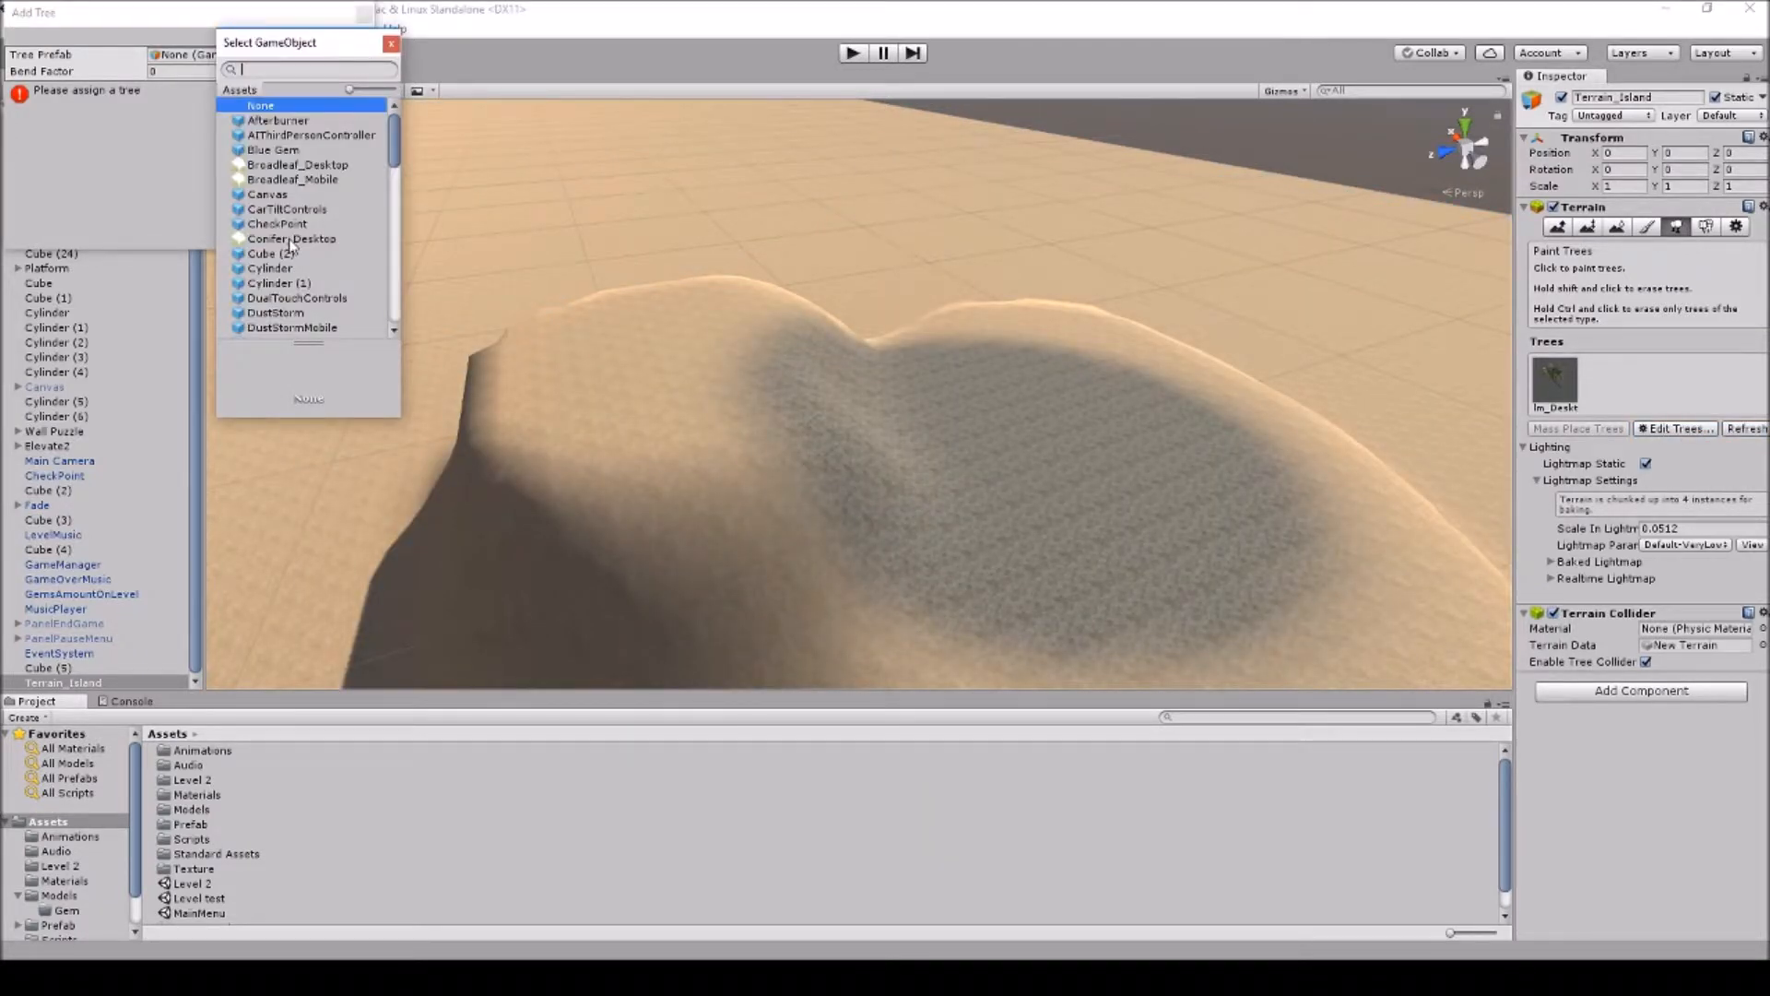
scroll(313, 166, down, 2)
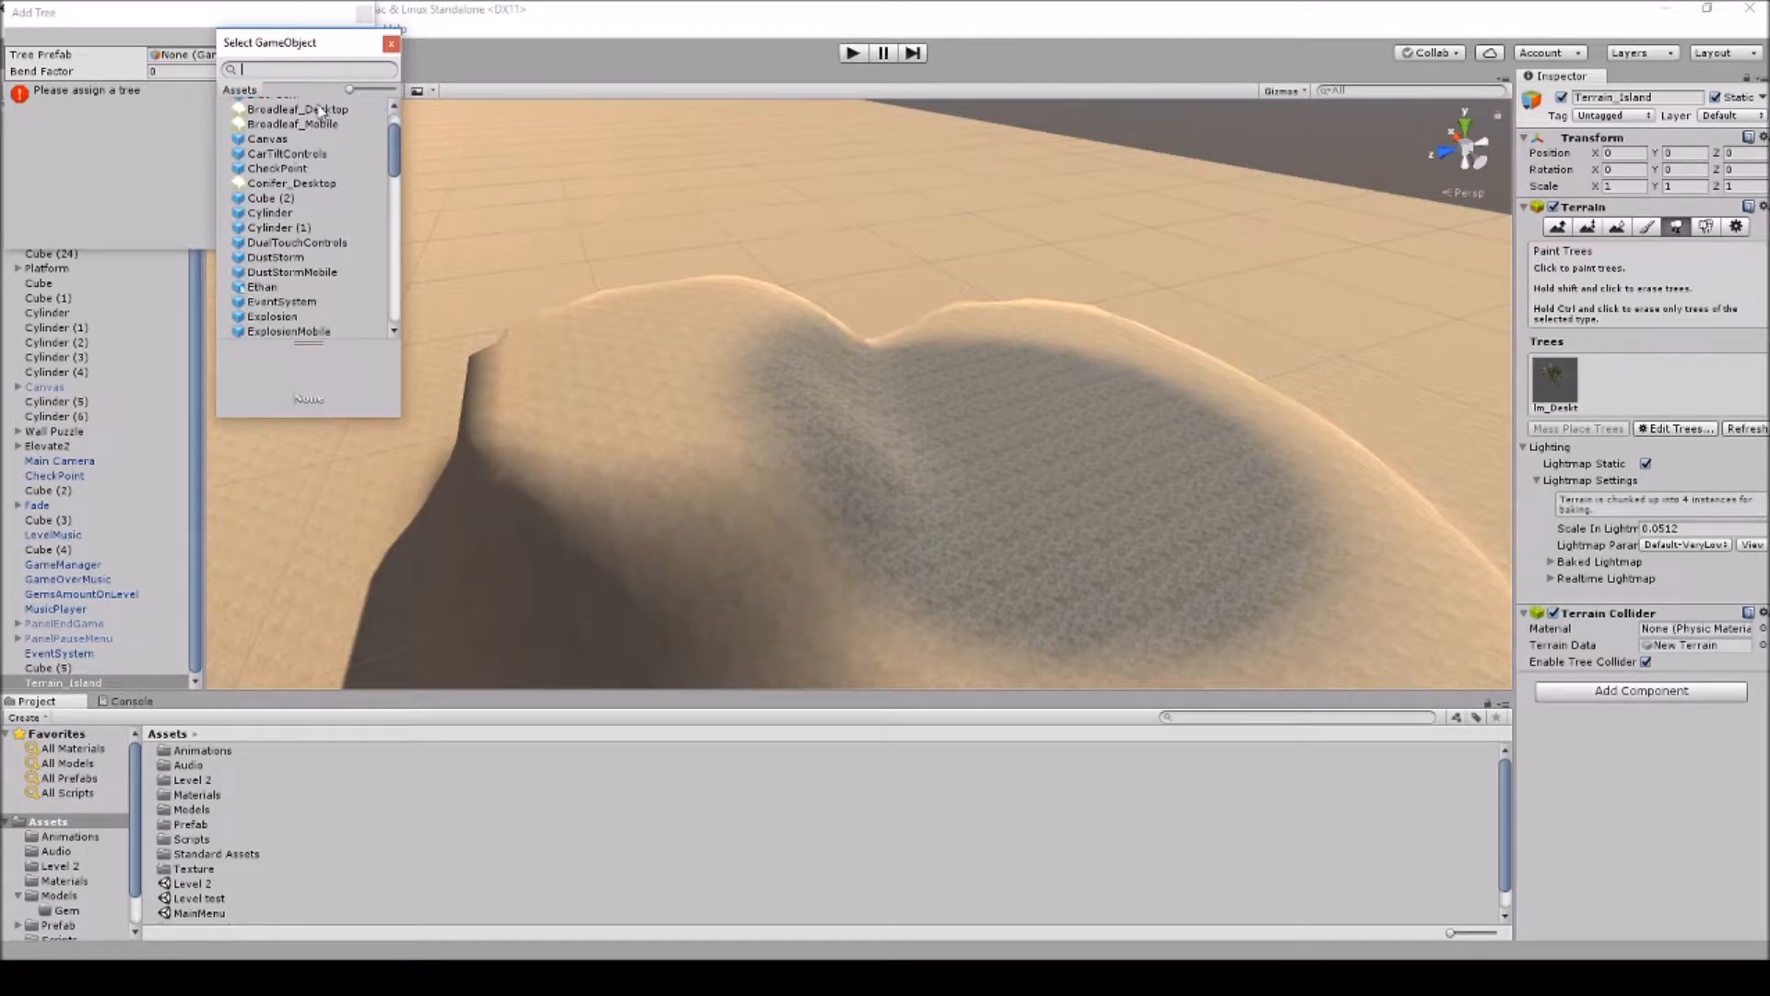
scroll(298, 166, down, 10)
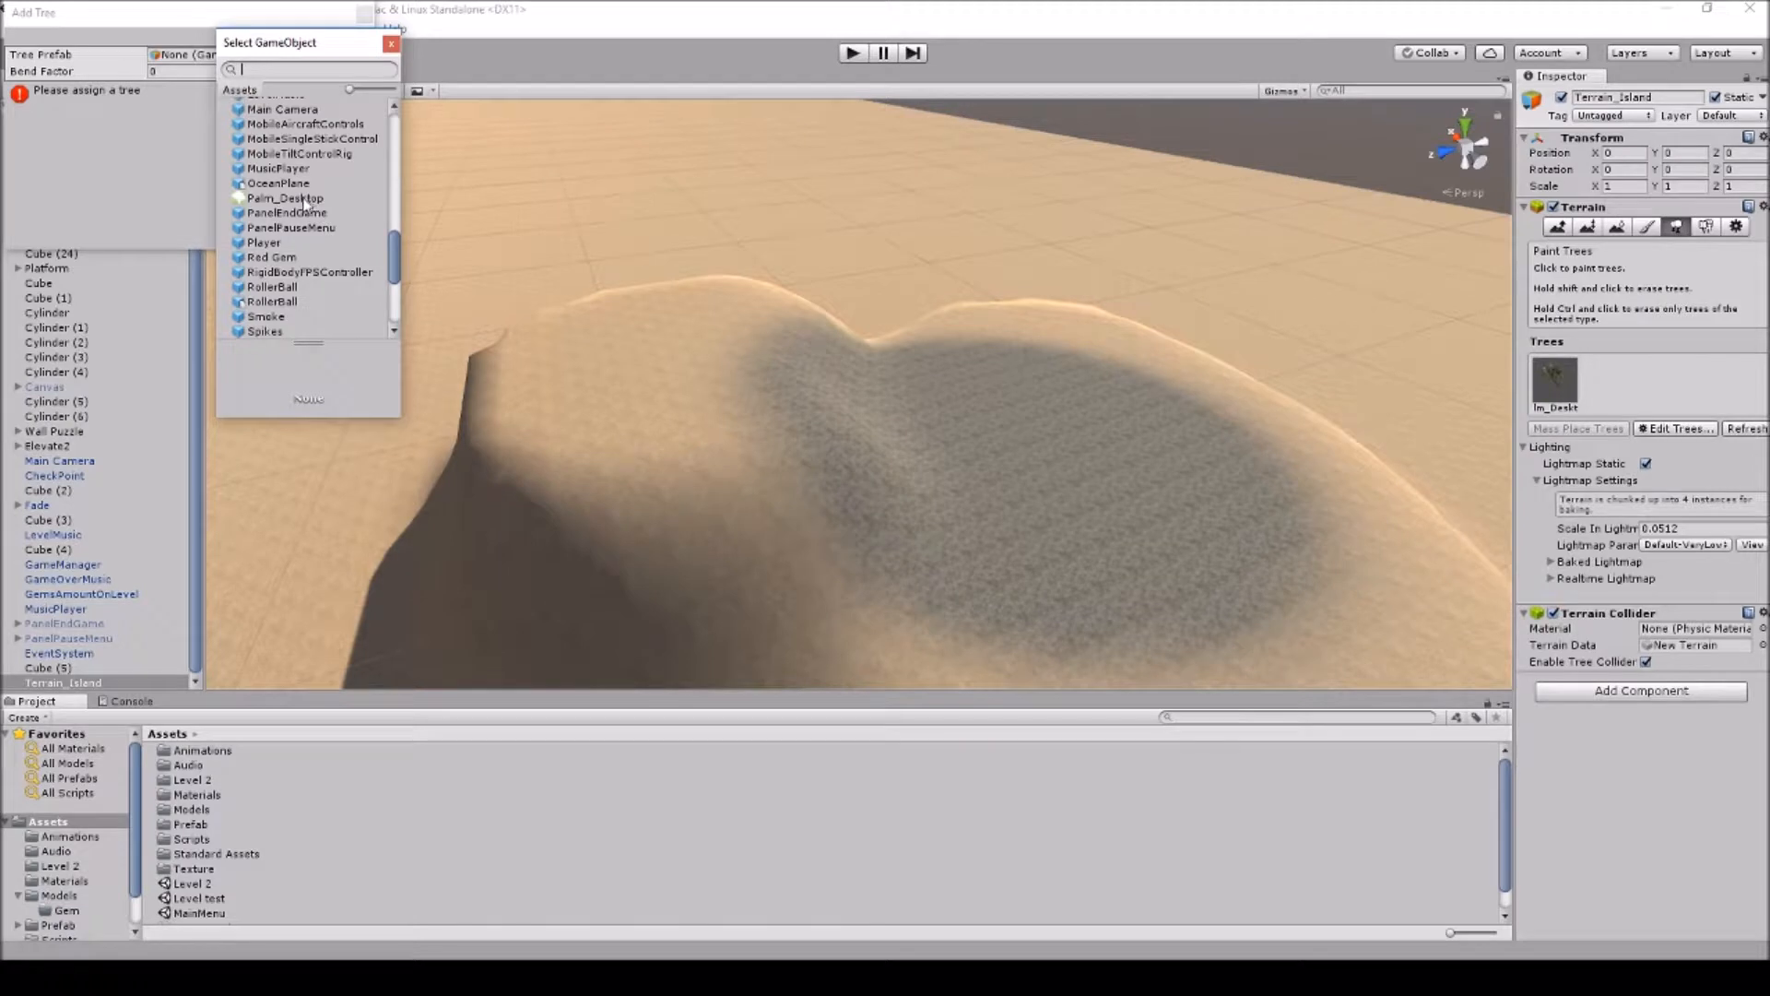
click(389, 46)
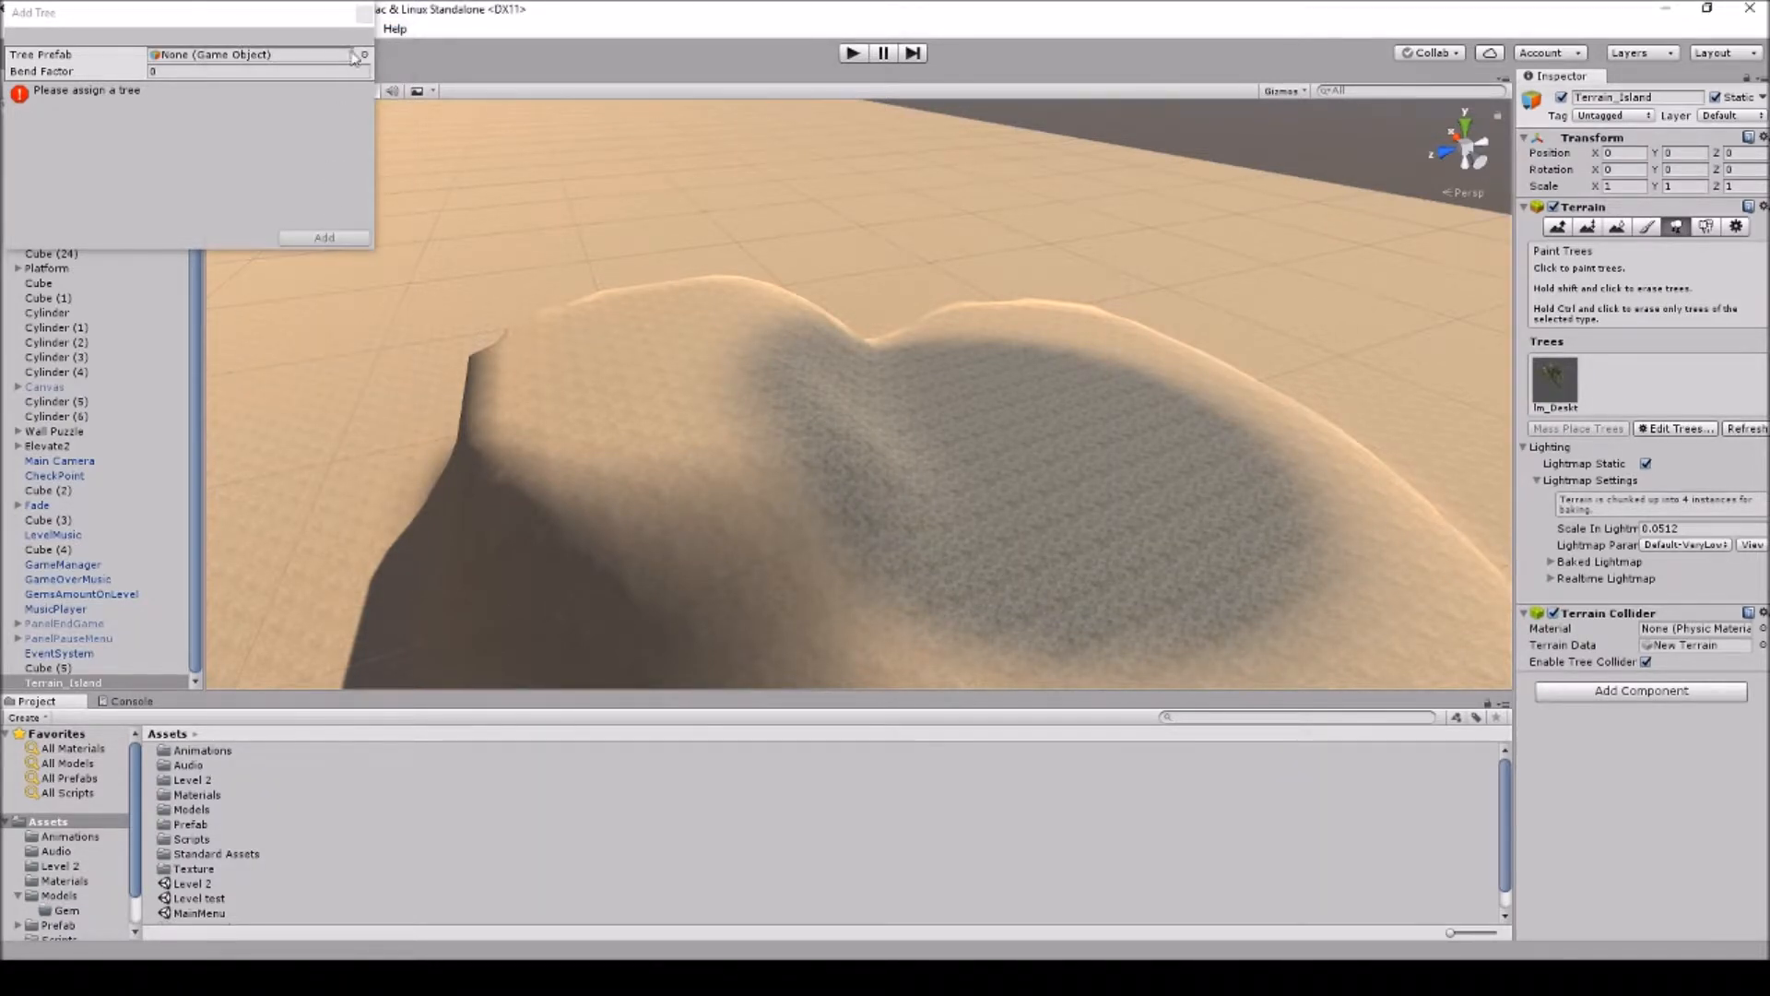
click(365, 15)
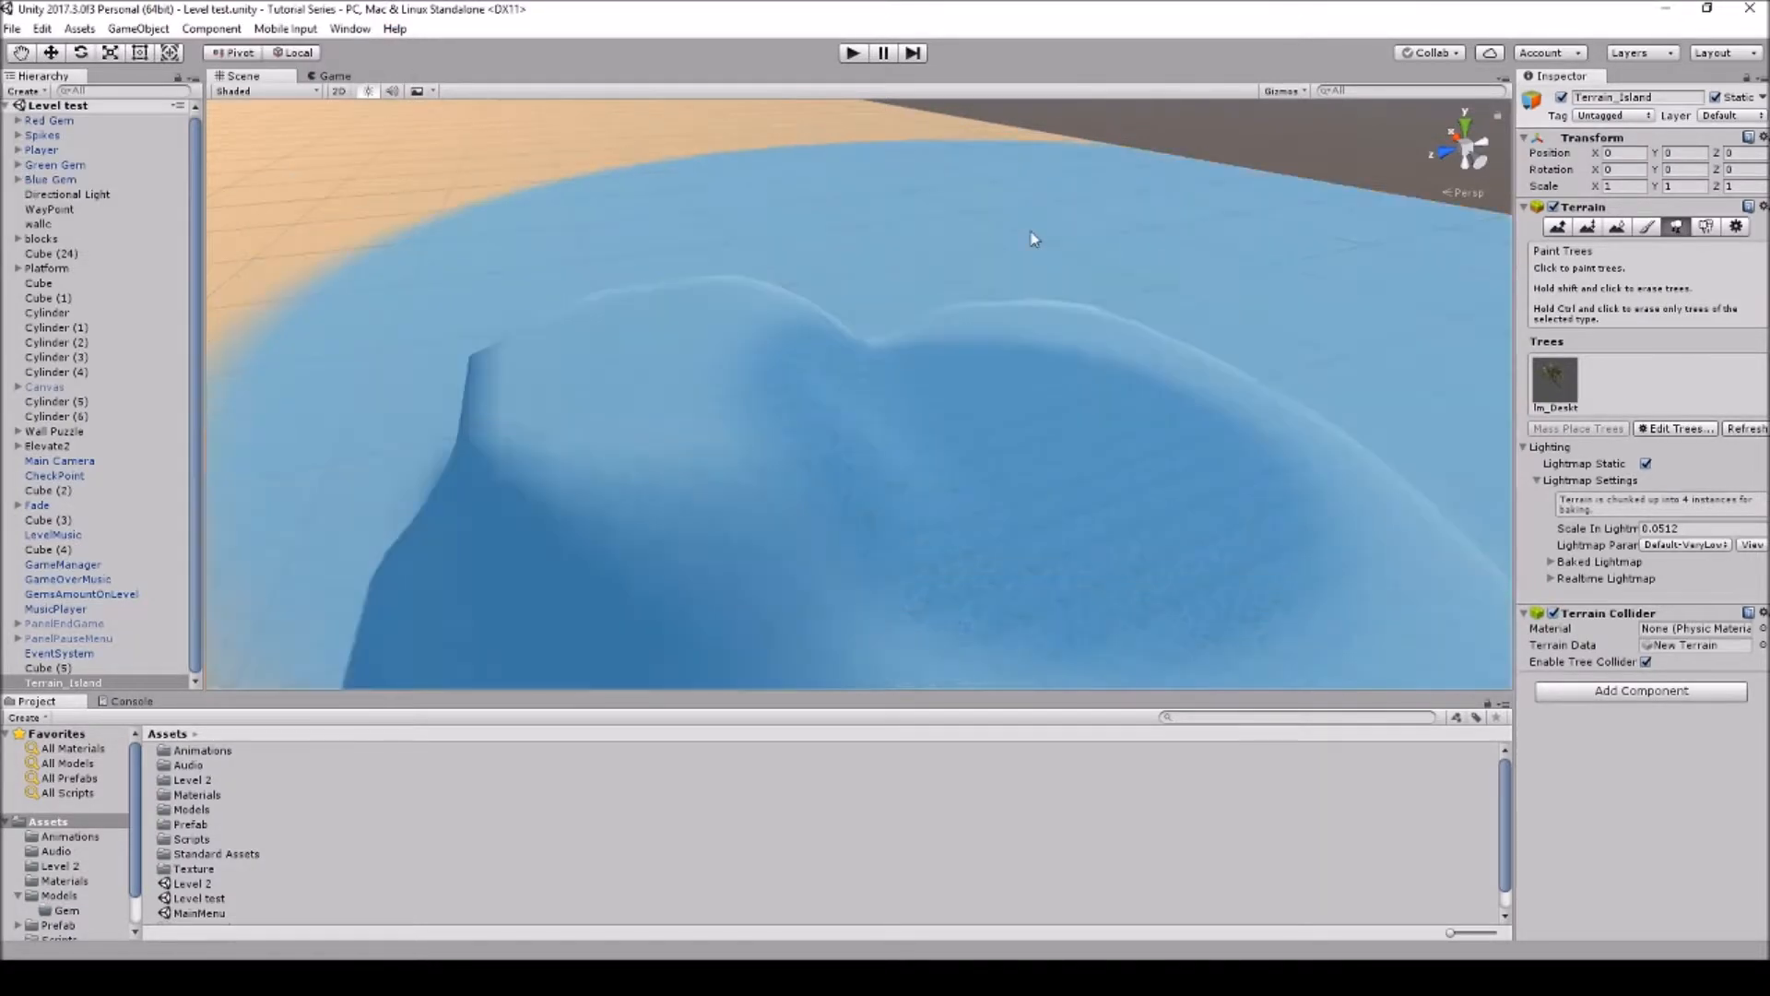
Paint a dense patch of palm trees over both plateaus and erase it, with the tree density lowered to 18
click(1549, 376)
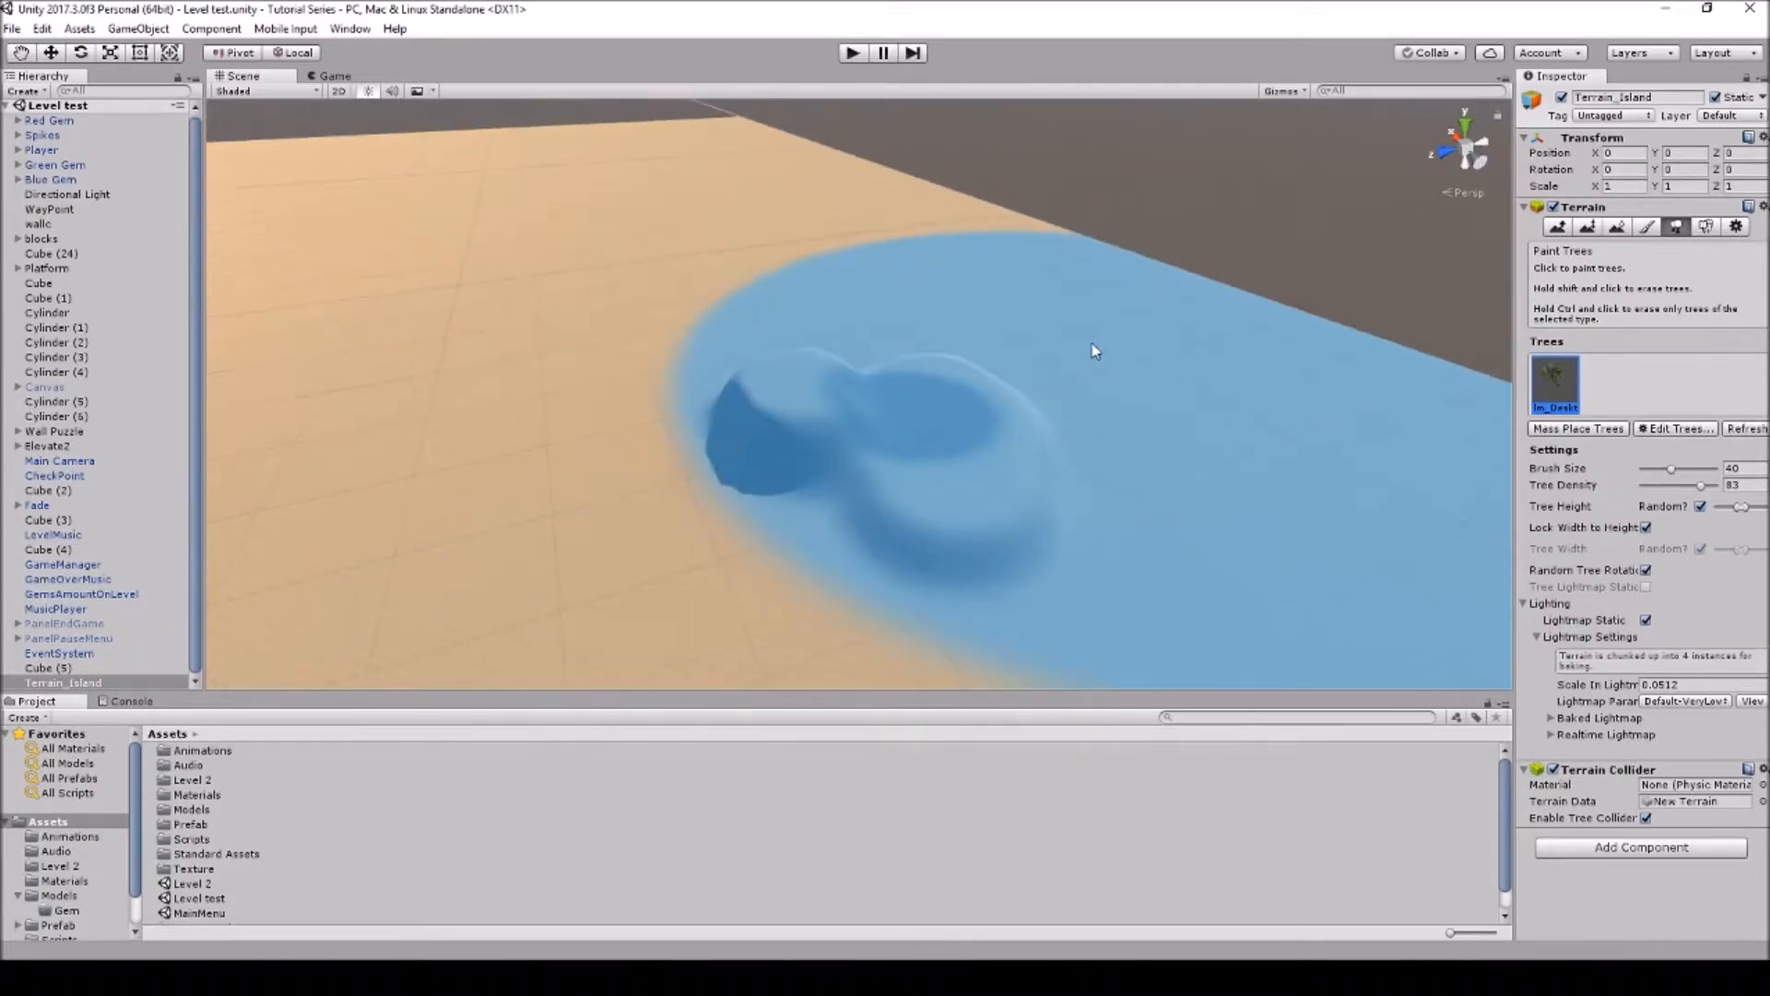
drag(999, 397, 1042, 369)
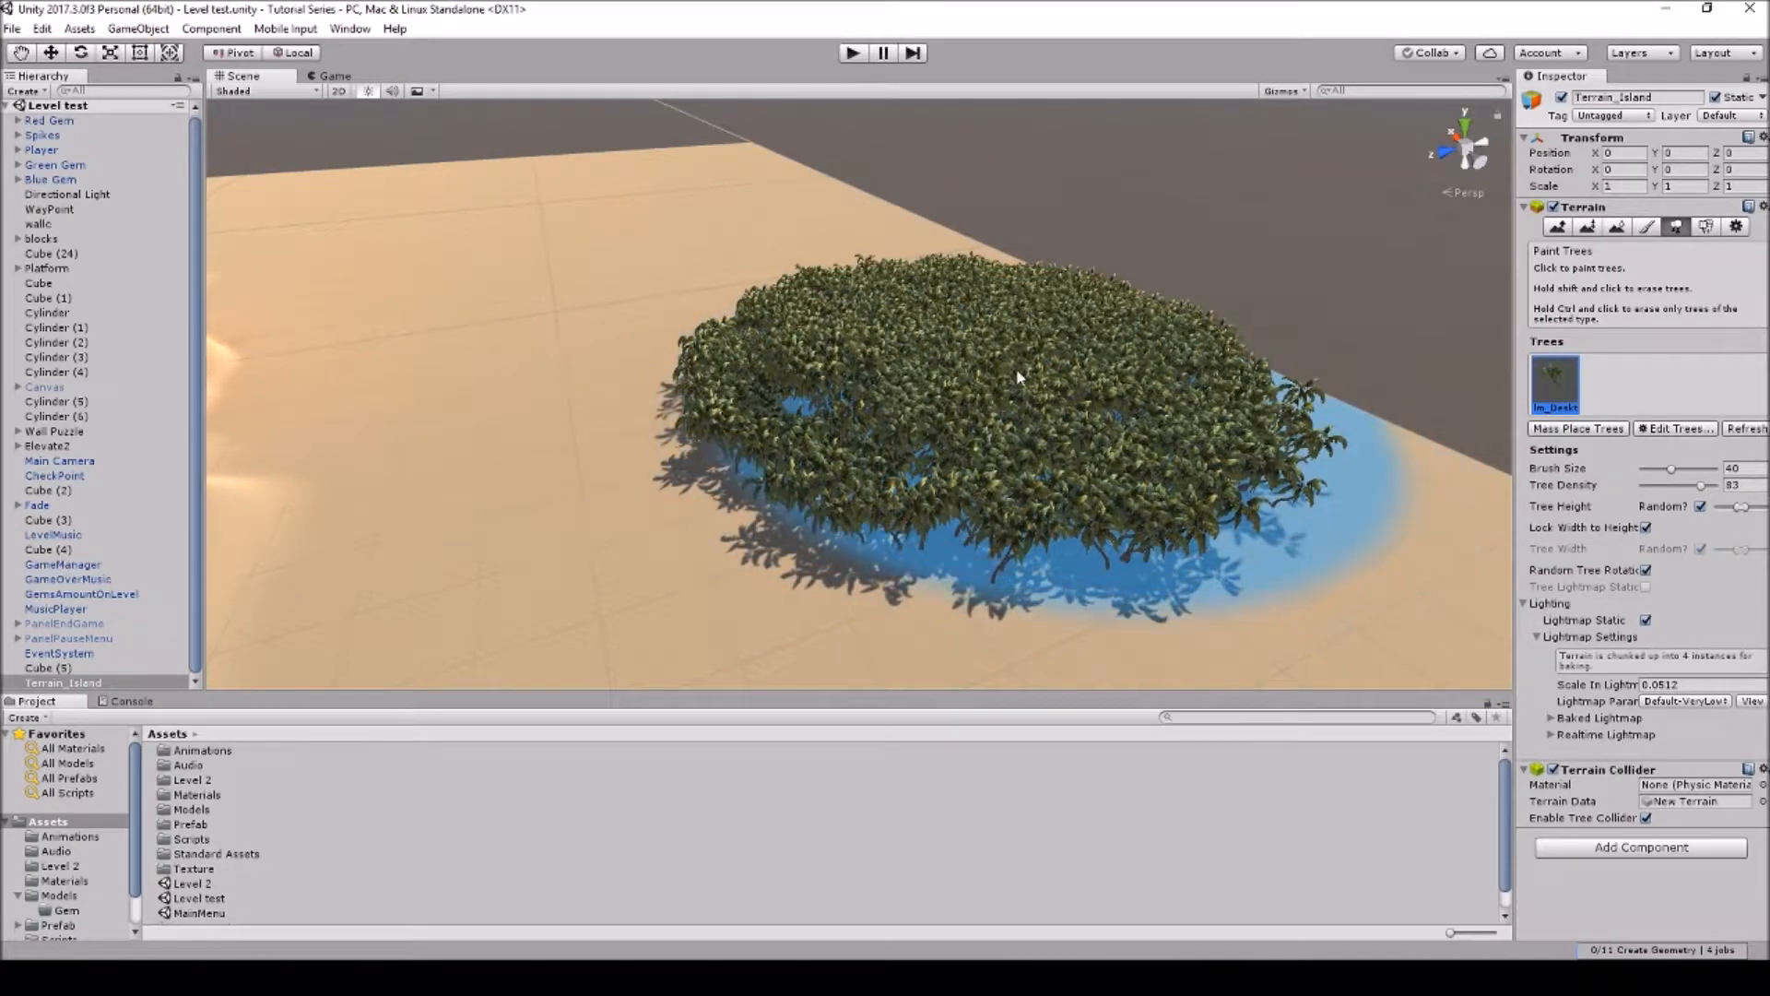
scroll(996, 375, up, 2)
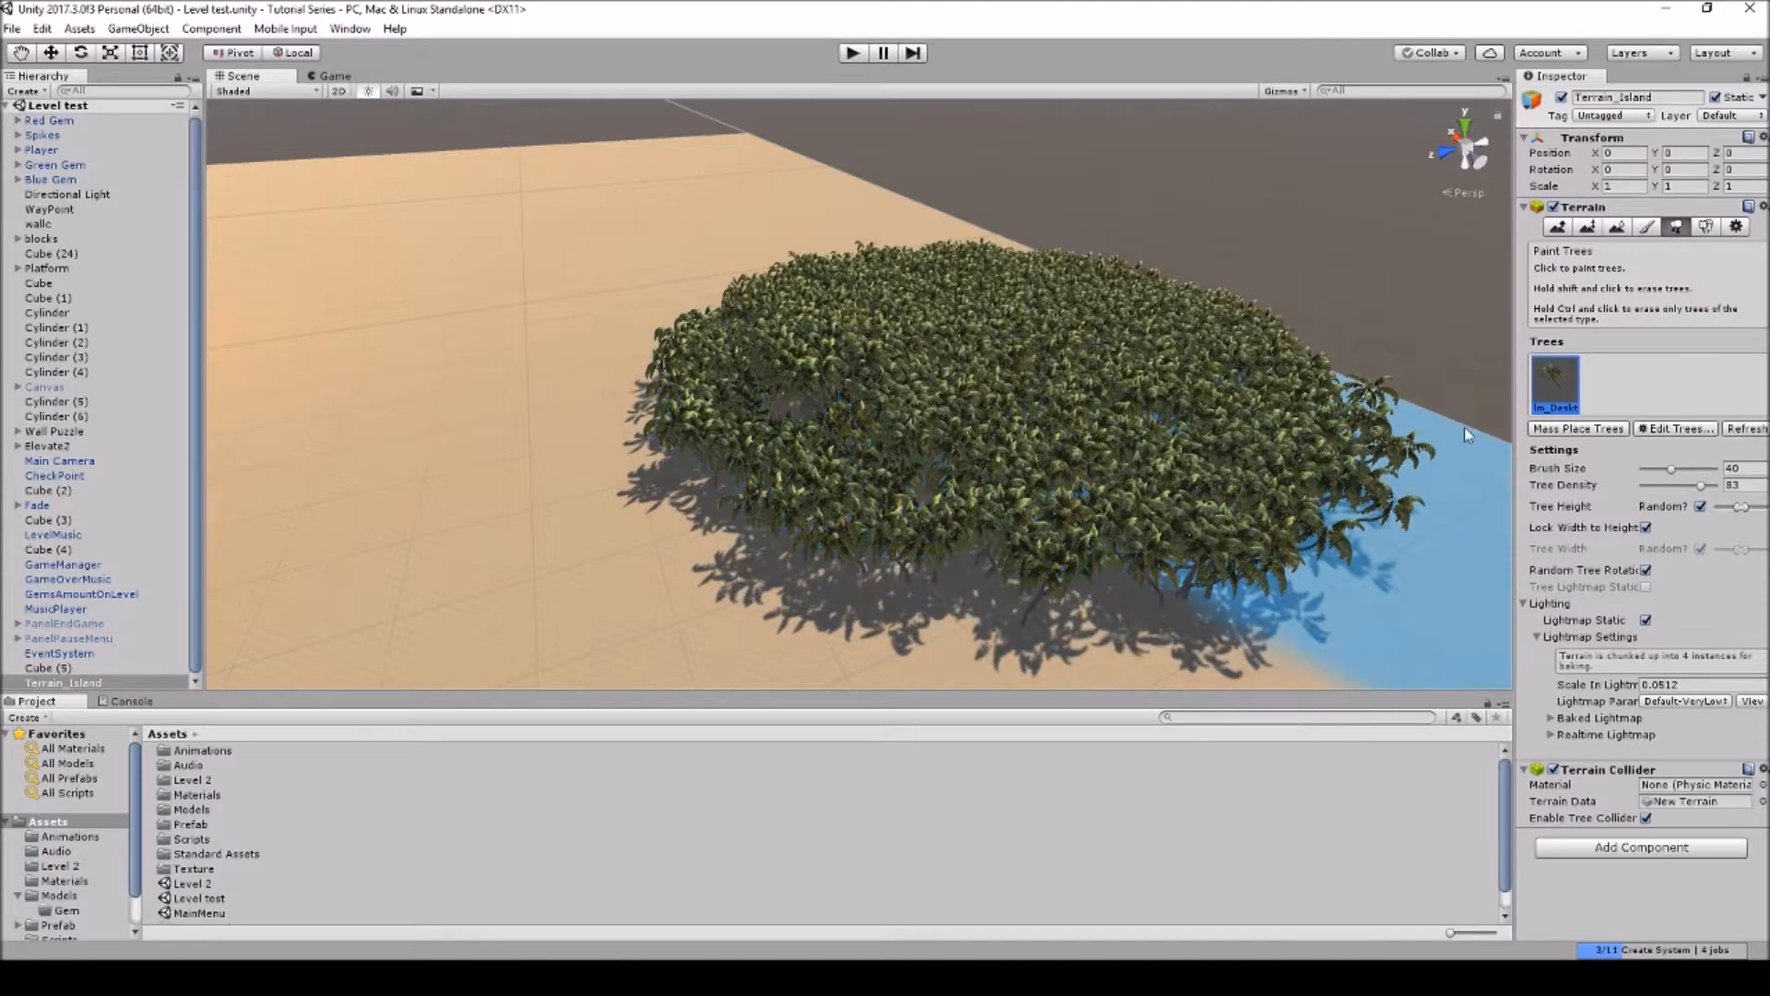
click(1701, 486)
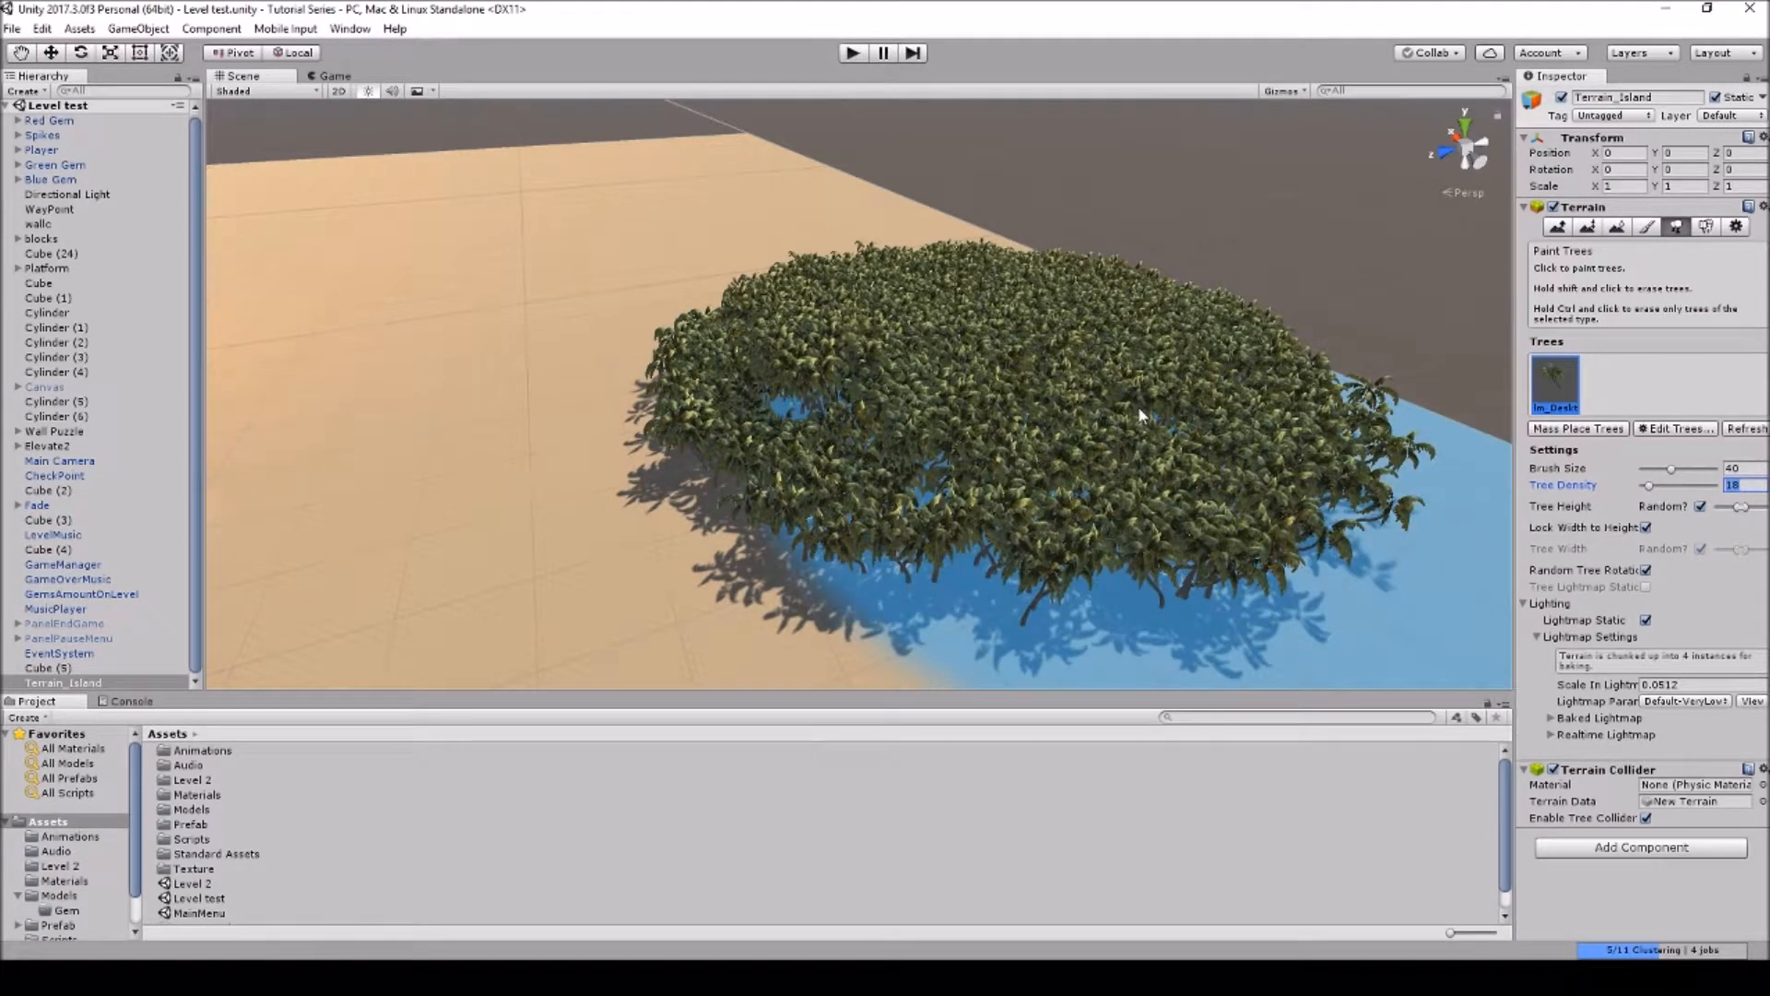
mouse_move(1162, 389)
shift+mouse_down()
mouse_move(977, 359)
mouse_move(876, 364)
shift+mouse_up()
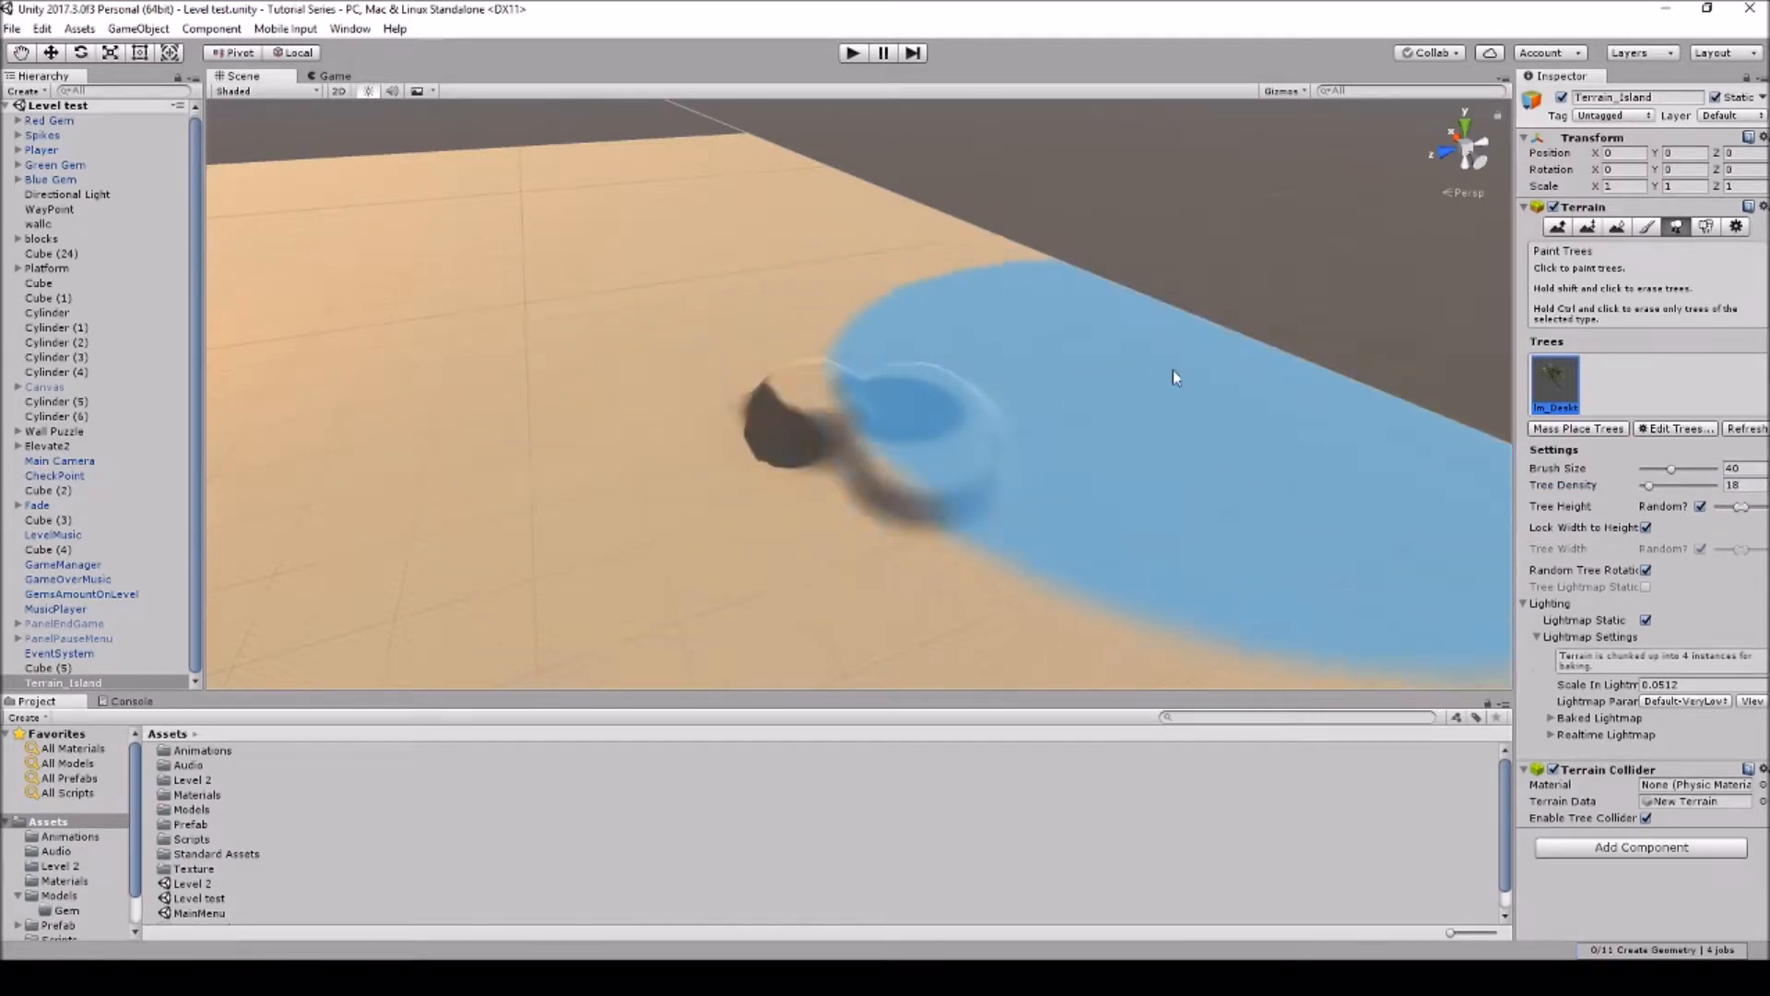
Set the tree brush size to 5 and the tree density to 11
drag(1742, 470, 1667, 468)
text(5)
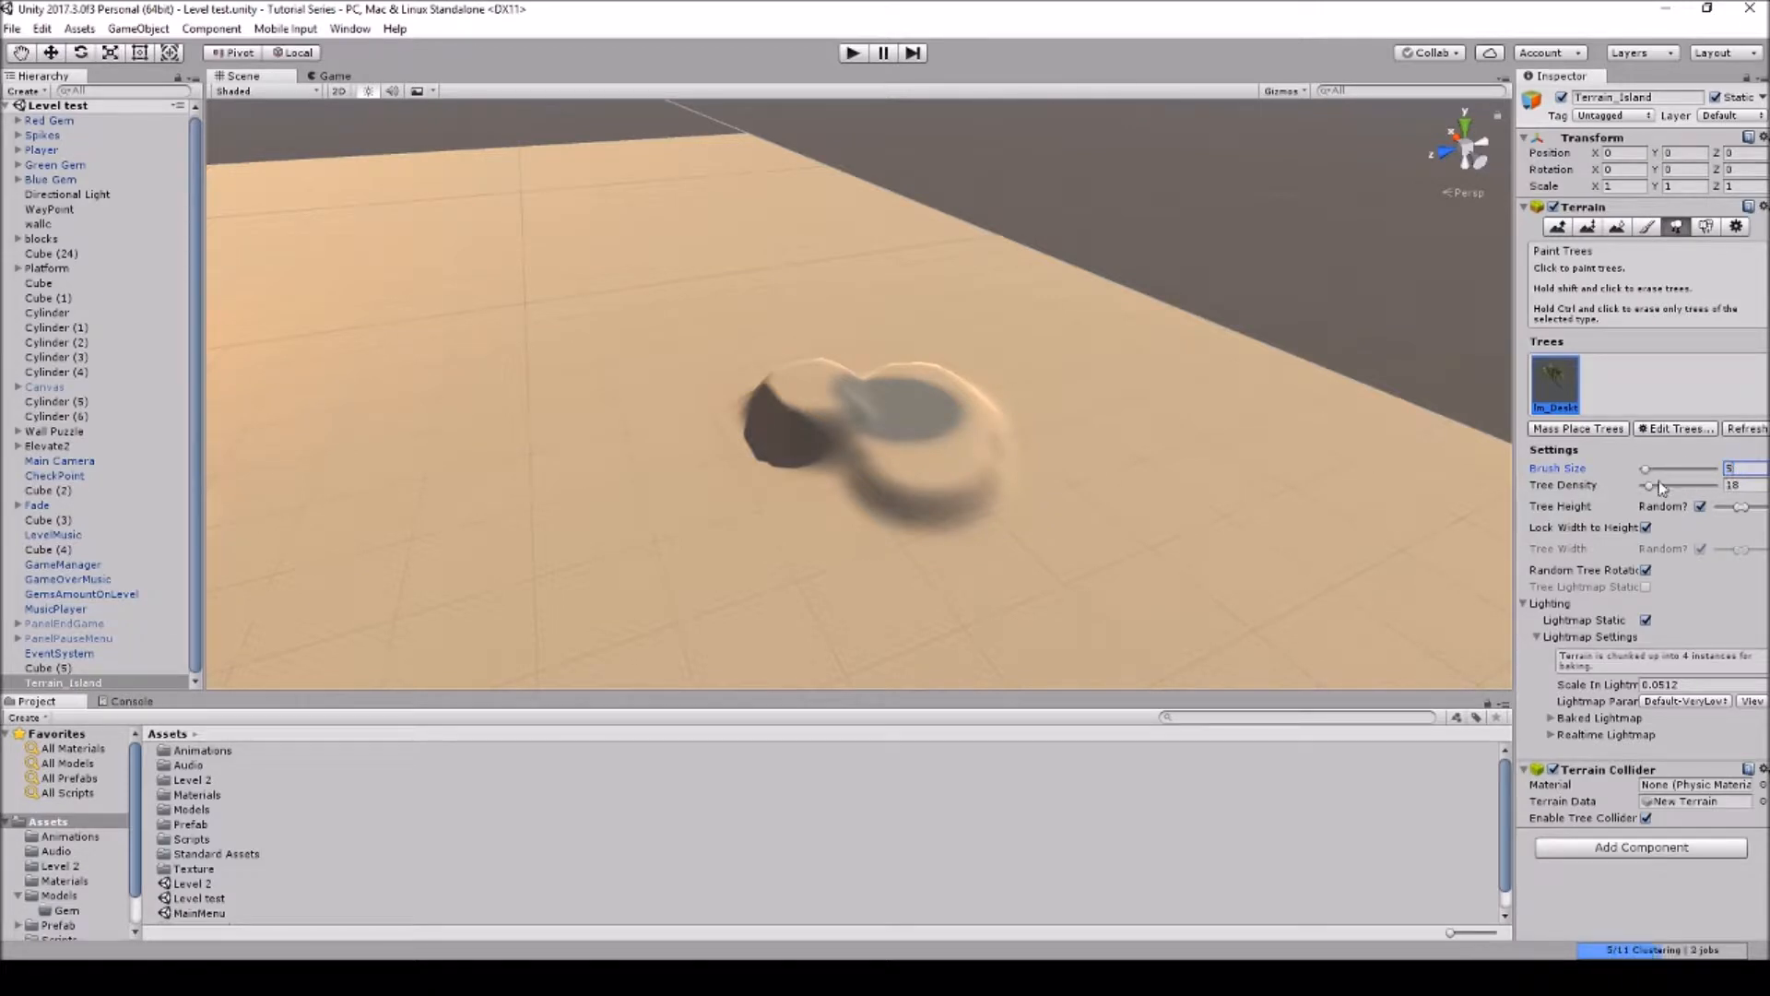
drag(1650, 485, 1645, 484)
scroll(872, 411, up, 5)
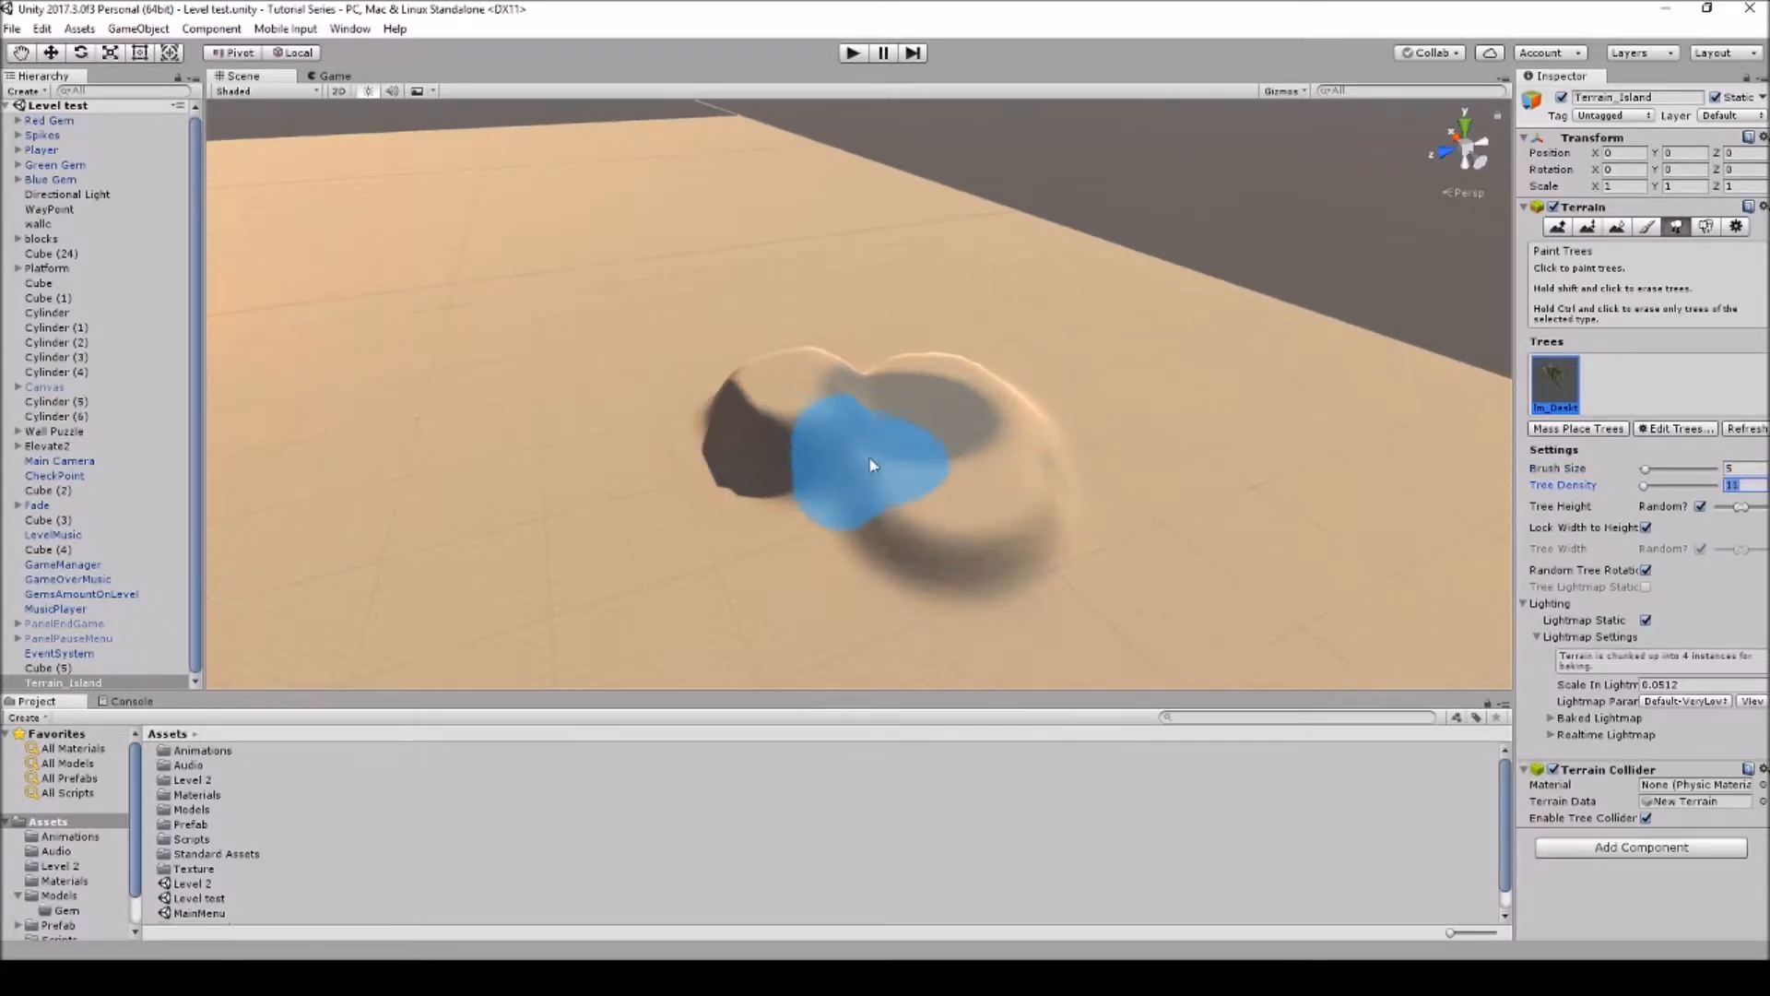
Place a few single palm trees on the rocky-textured plateau and erase them again
click(935, 433)
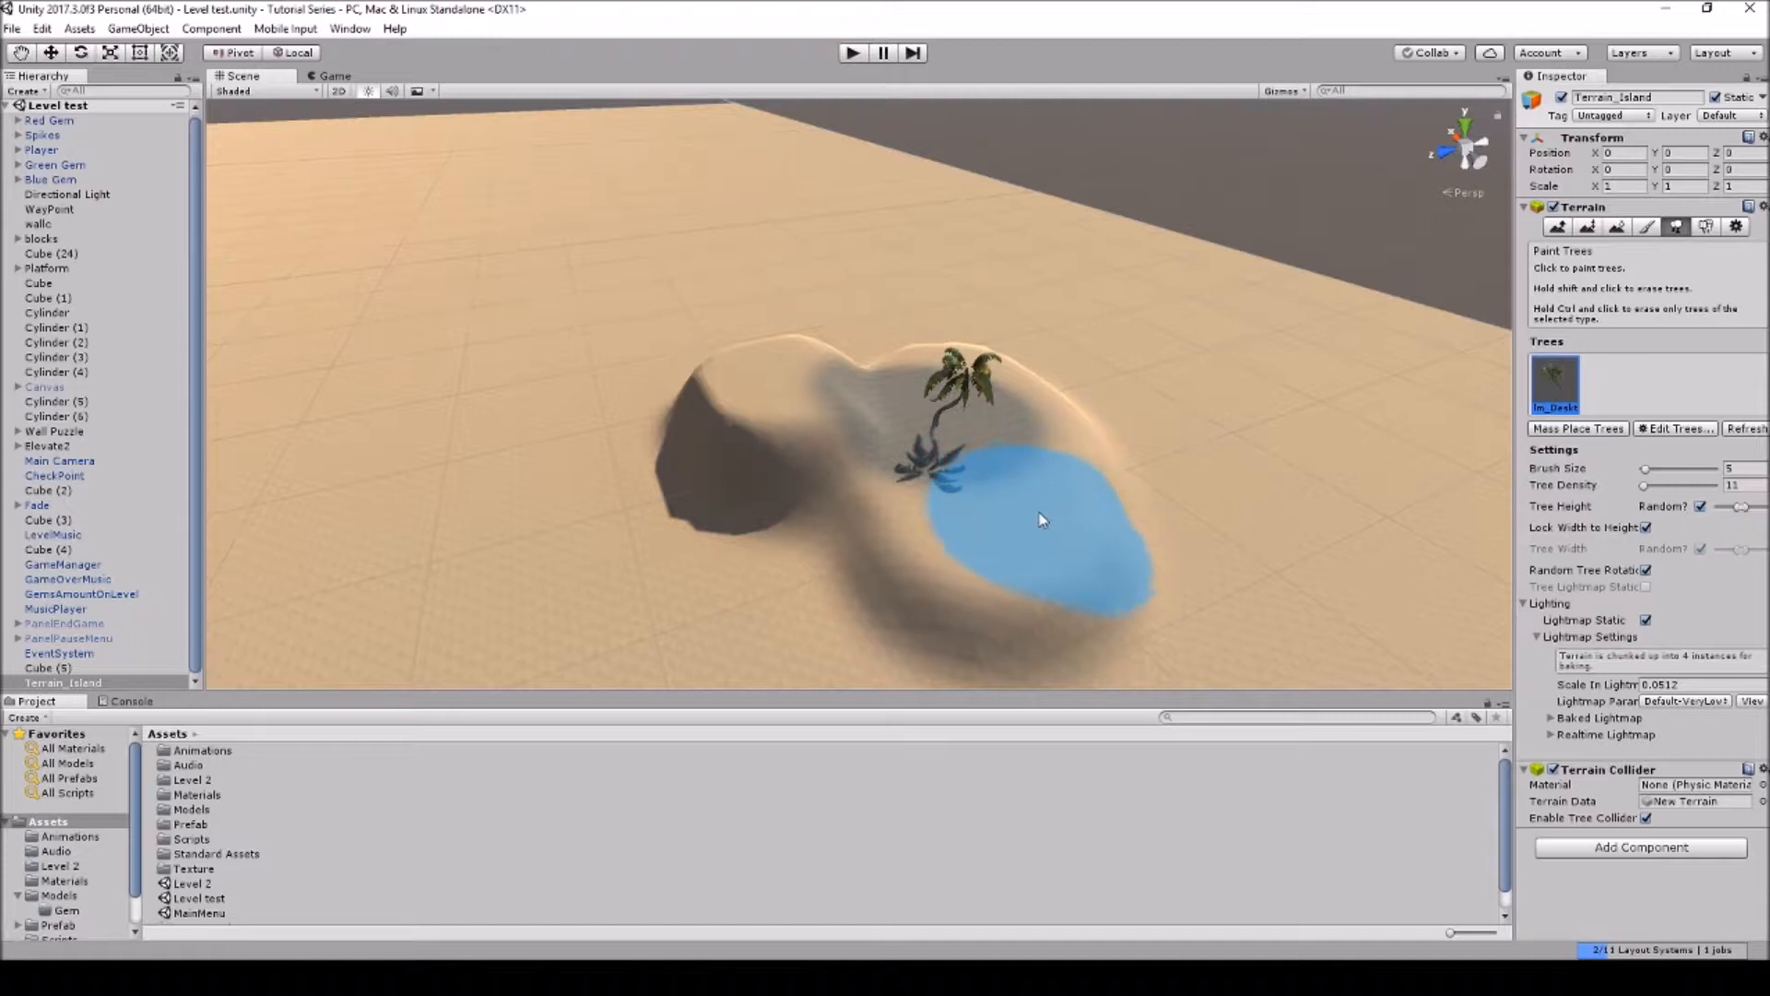
click(965, 480)
scroll(1082, 464, up, 3)
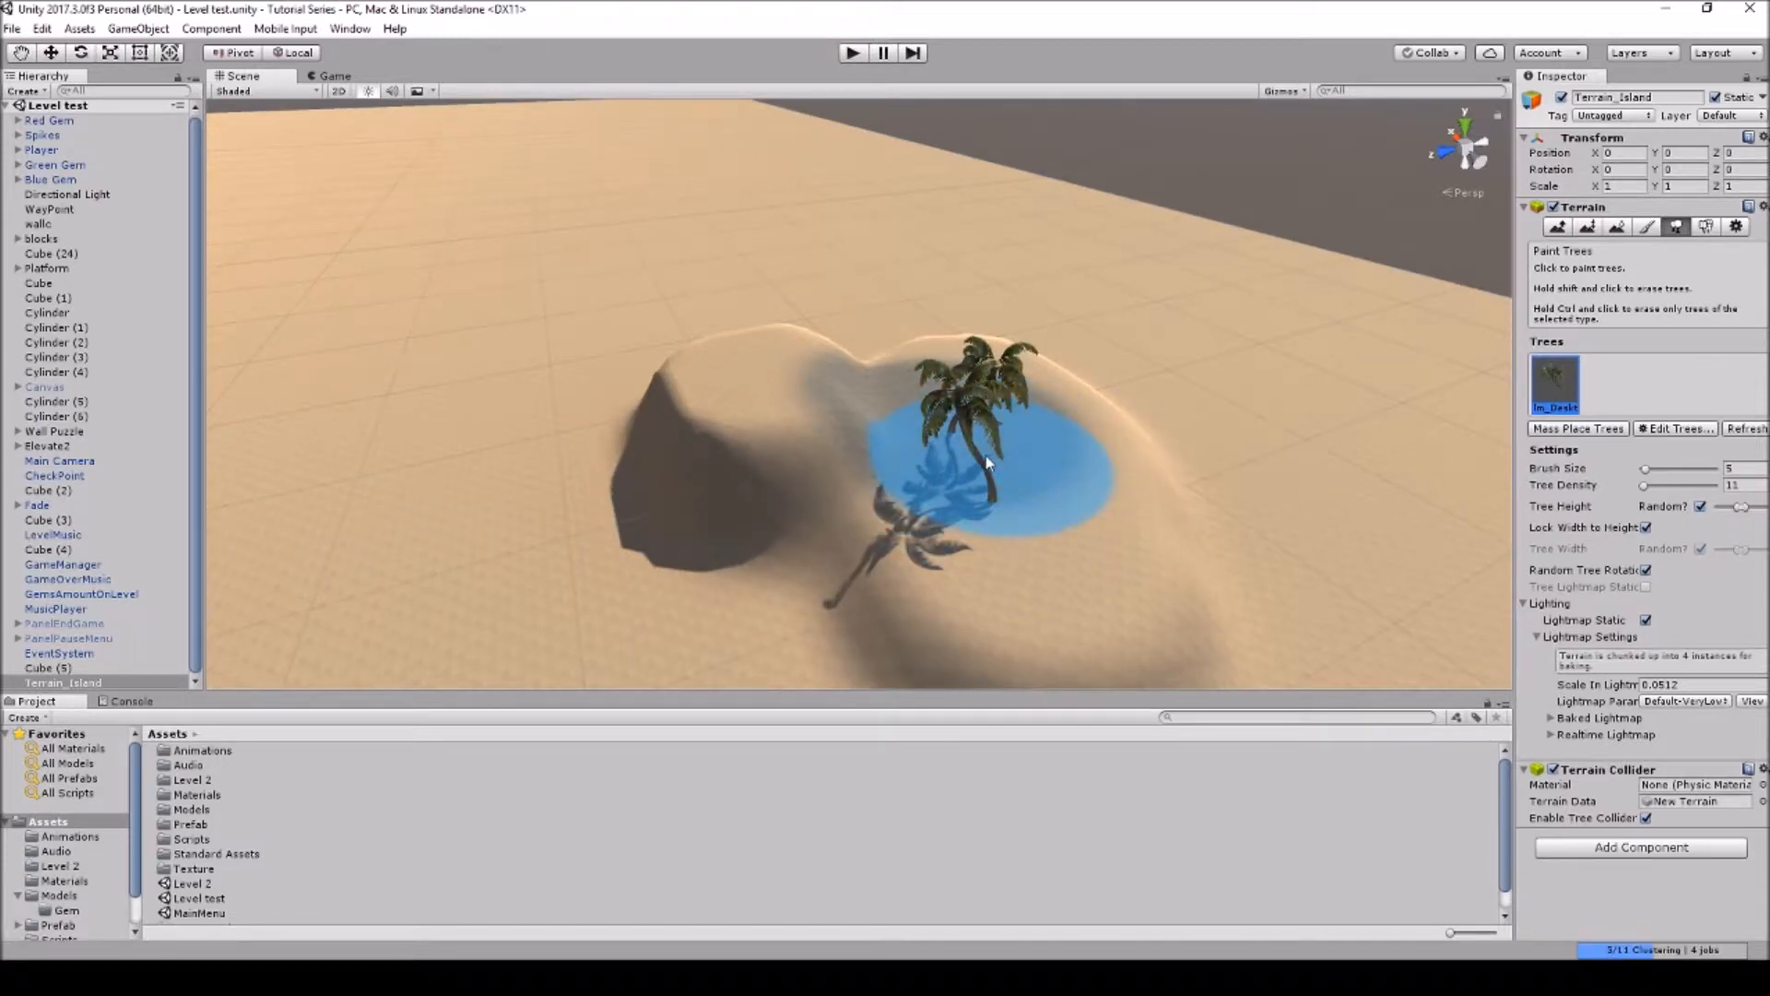
click(1042, 450)
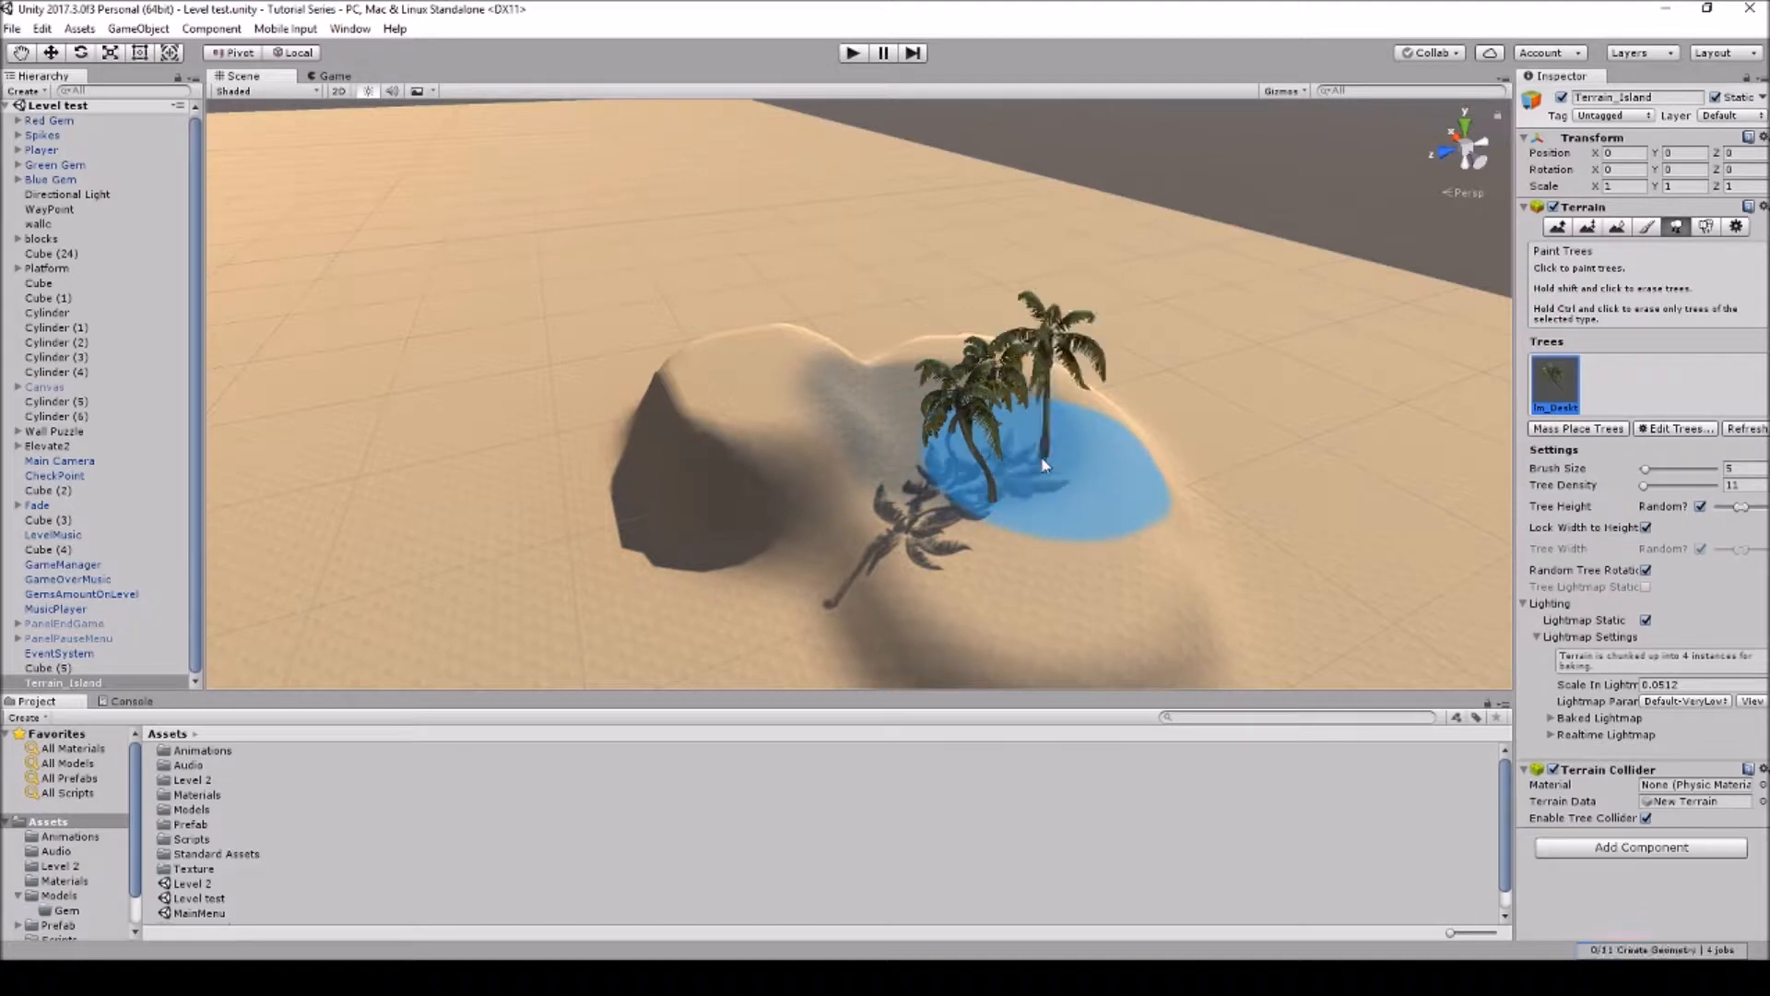
scroll(1097, 463, up, 2)
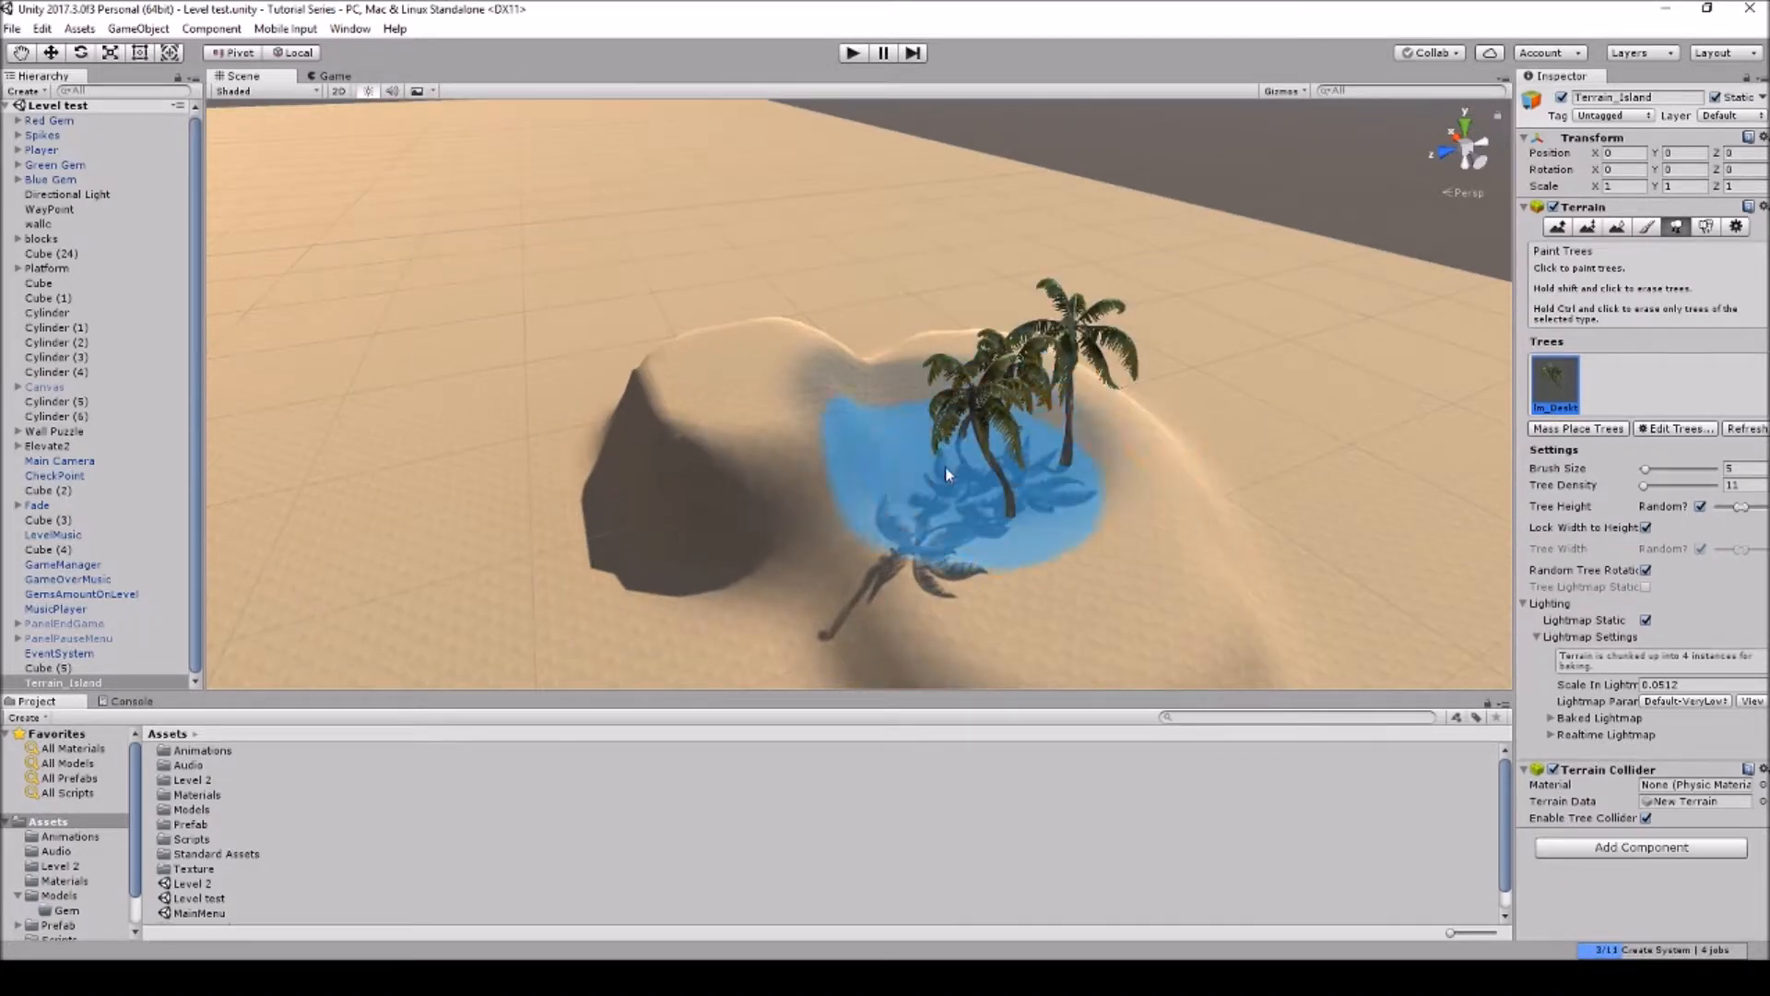
shift+click(1047, 459)
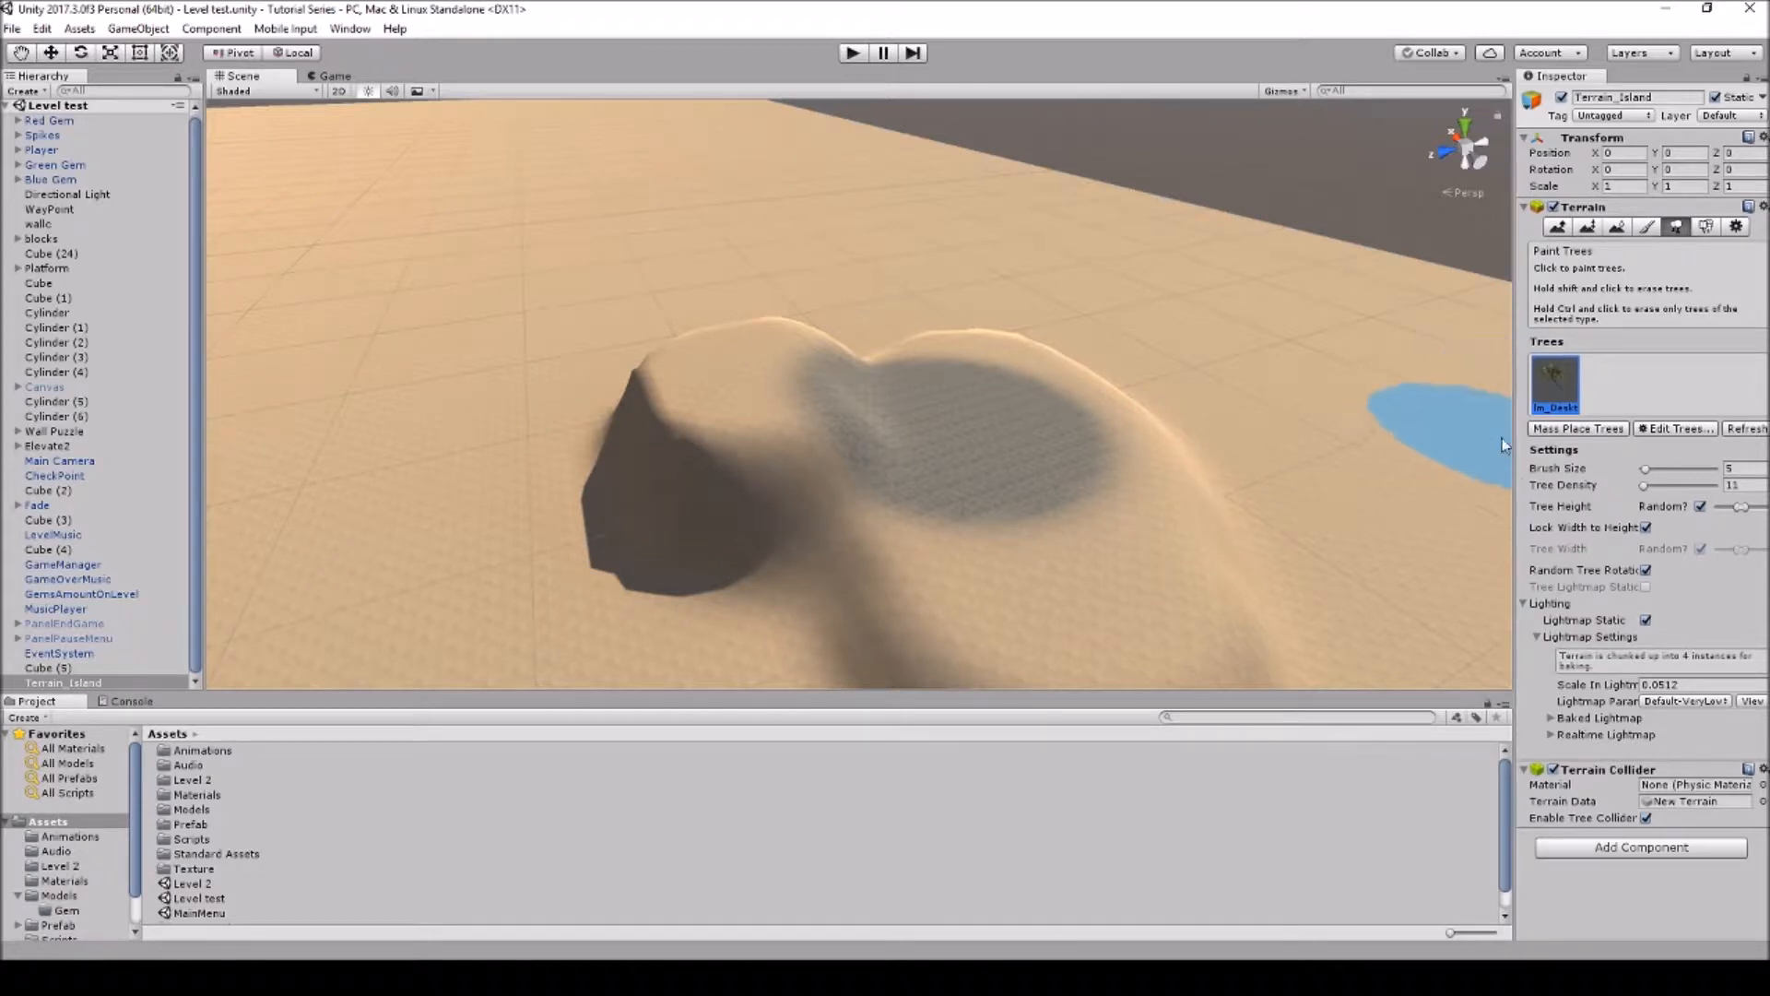
Review the terrain's Paint Details options and its Terrain Settings
click(1717, 227)
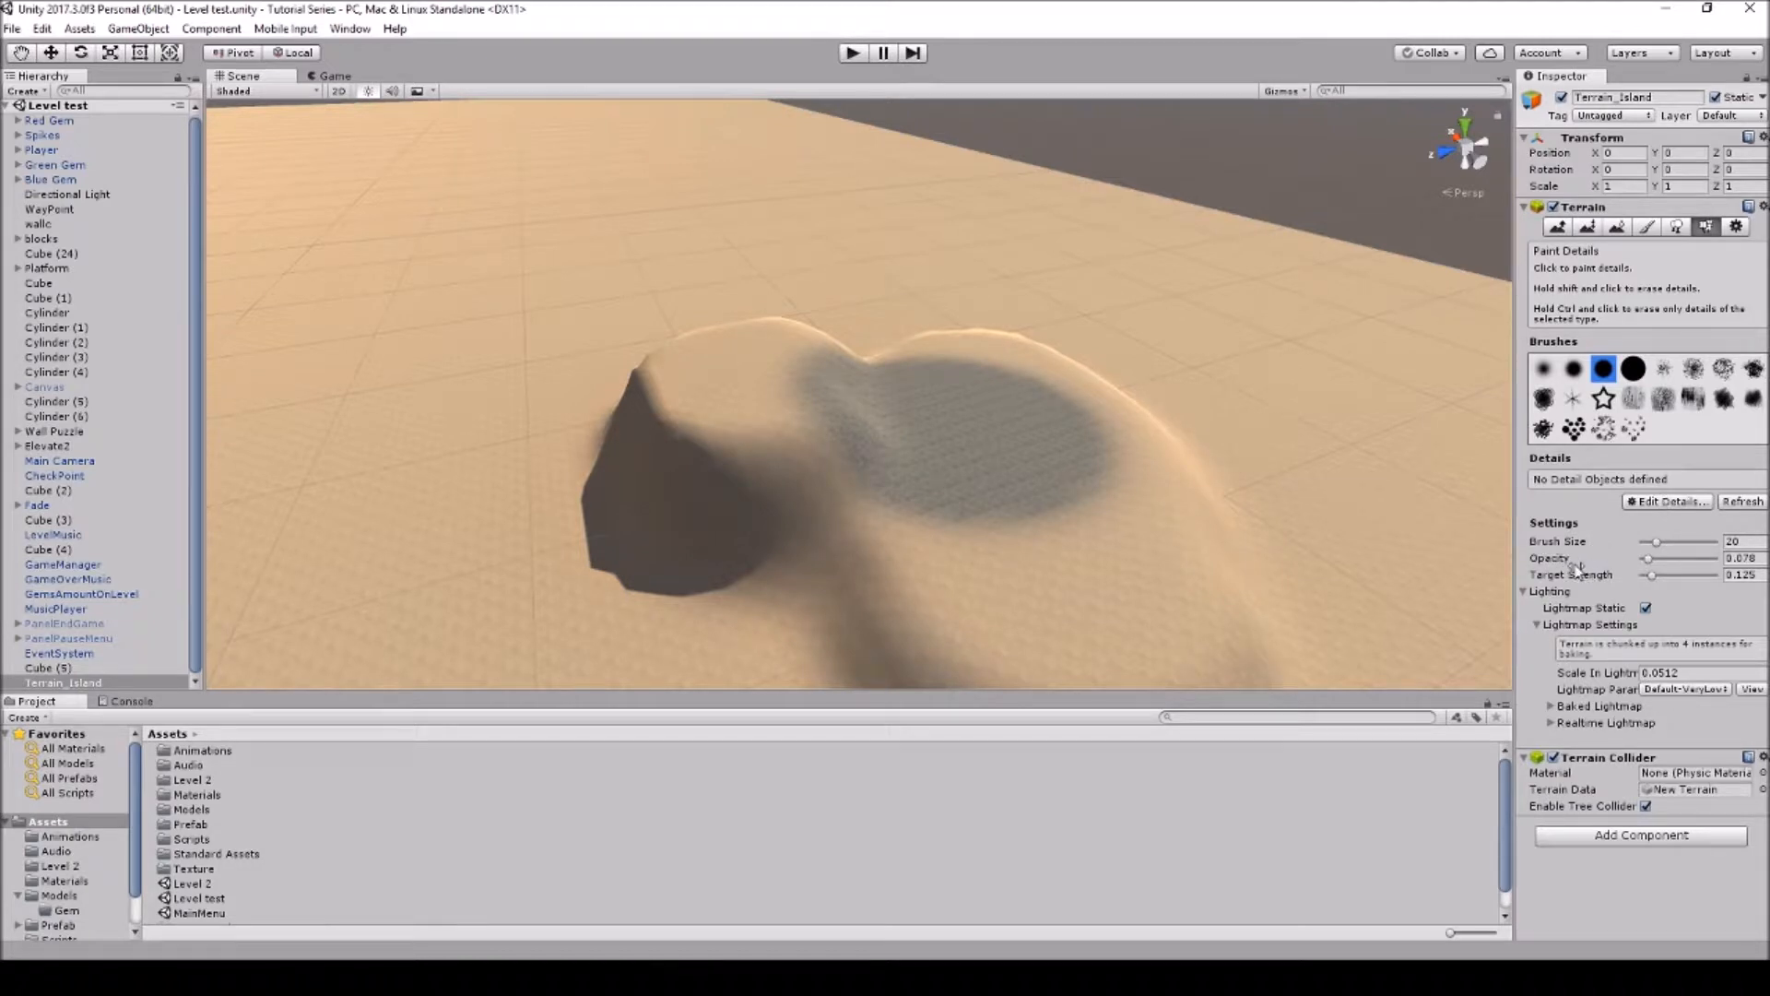
click(1736, 227)
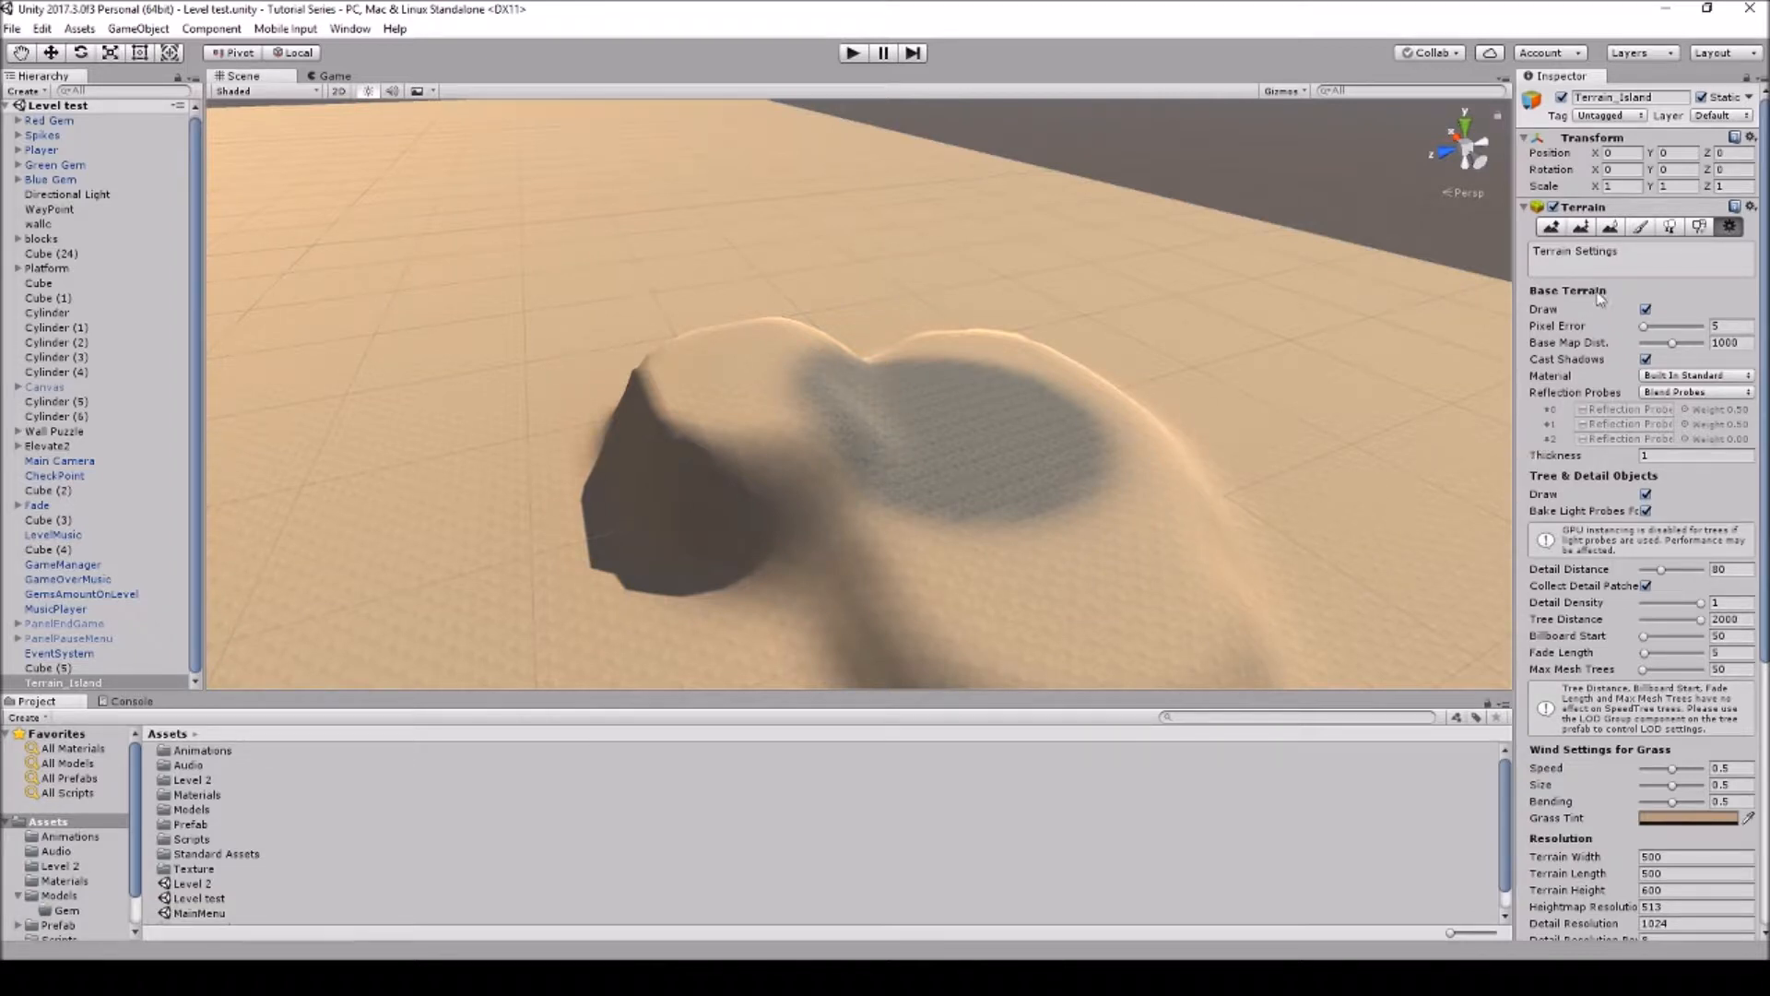
mouse_move(1122, 388)
right_down()
mouse_move(667, 309)
mouse_move(1122, 441)
mouse_move(1298, 426)
mouse_move(1169, 415)
right_up()
scroll(1250, 424, down, 3)
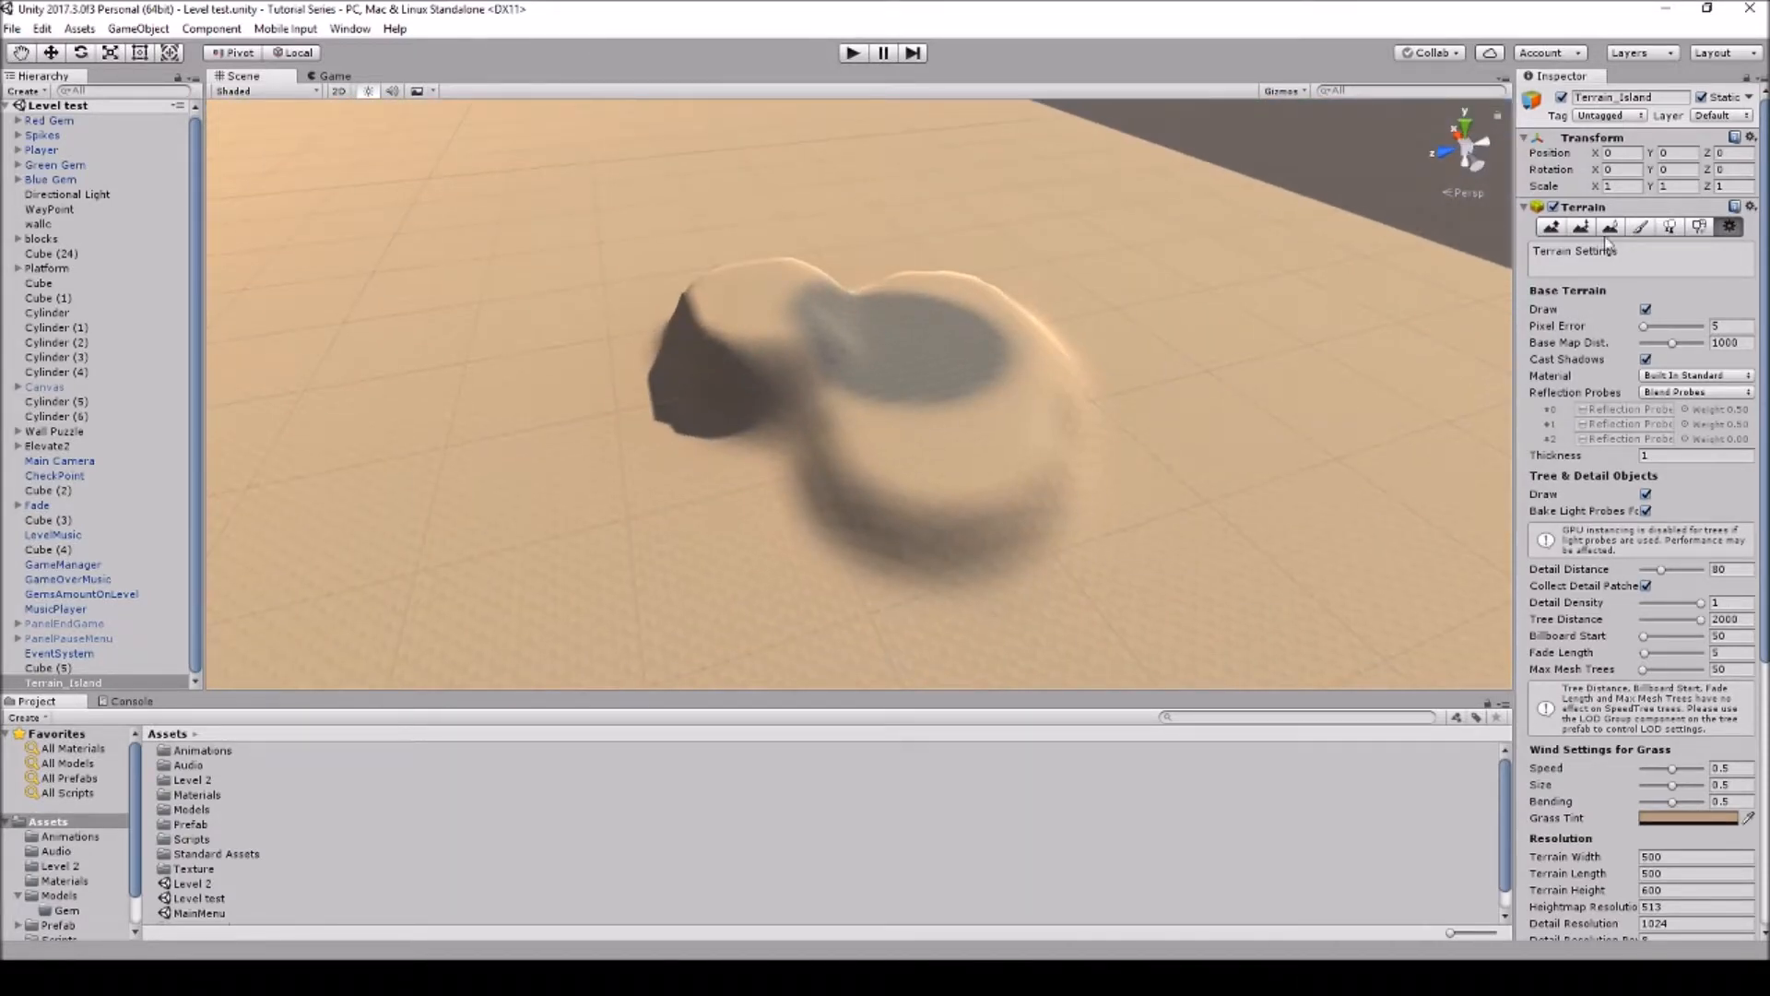
Remove the dark rock texture from the terrain's Paint Texture list and flatten the two plateaus with the Paint Height tool
click(1646, 228)
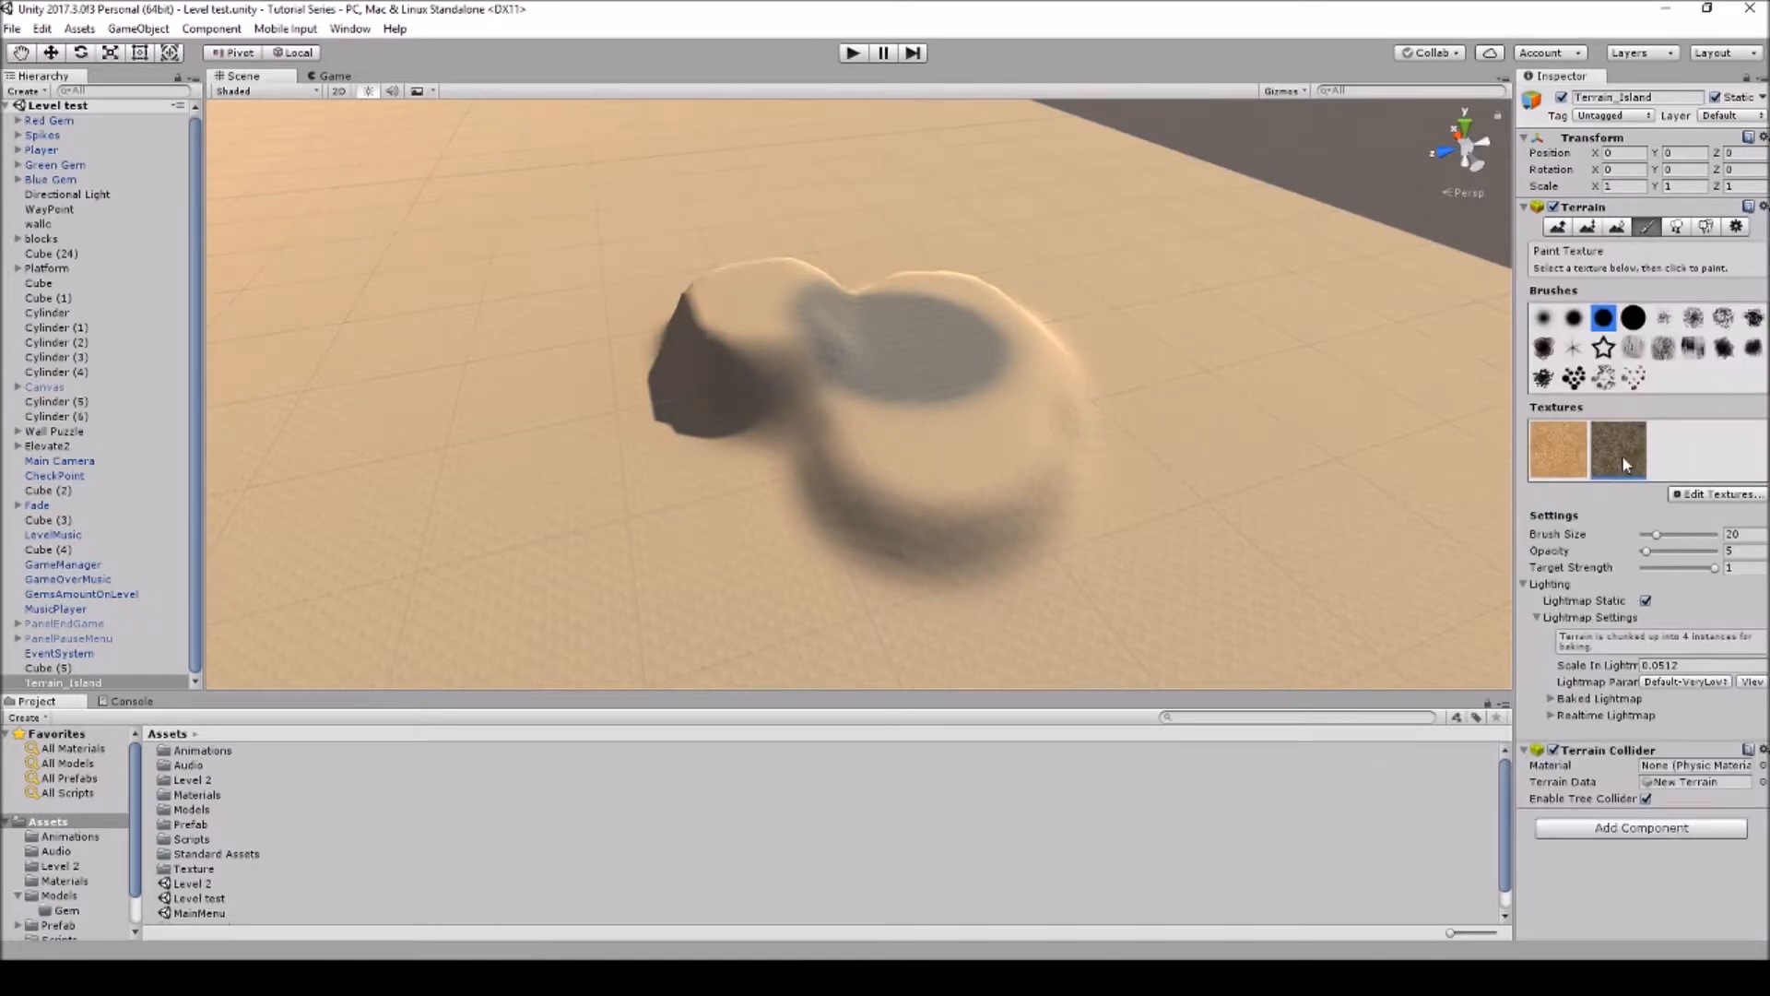
click(1725, 495)
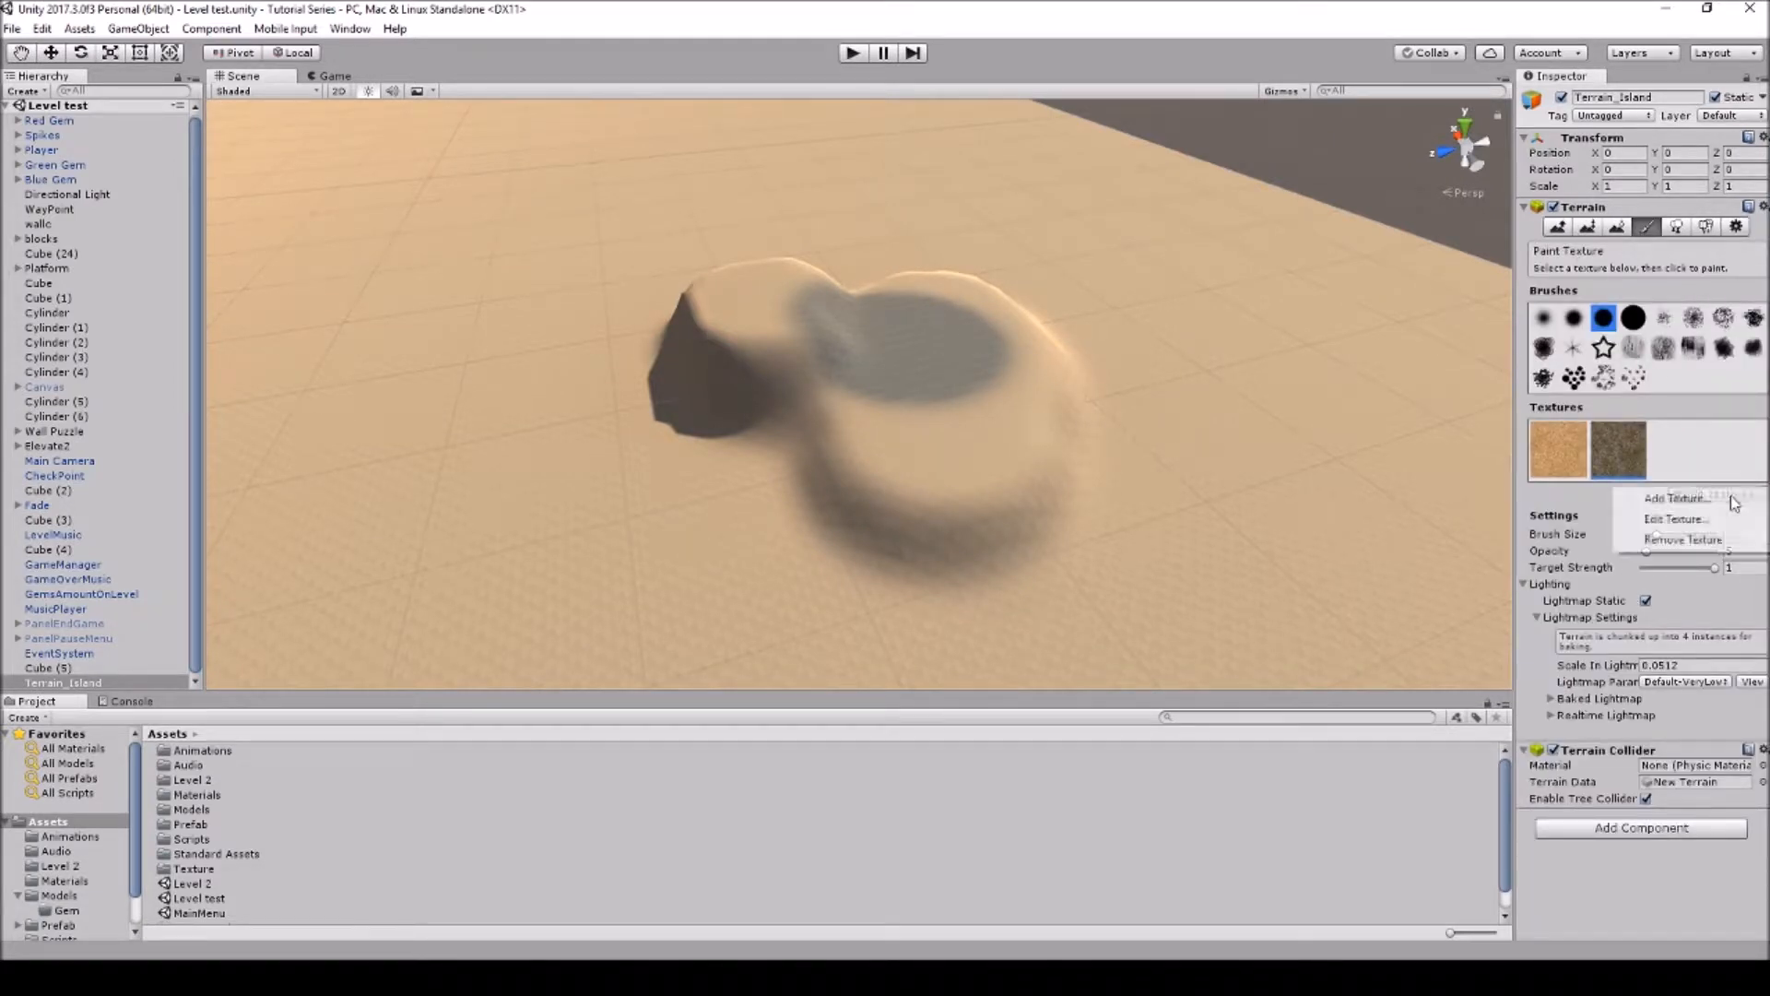
click(1680, 538)
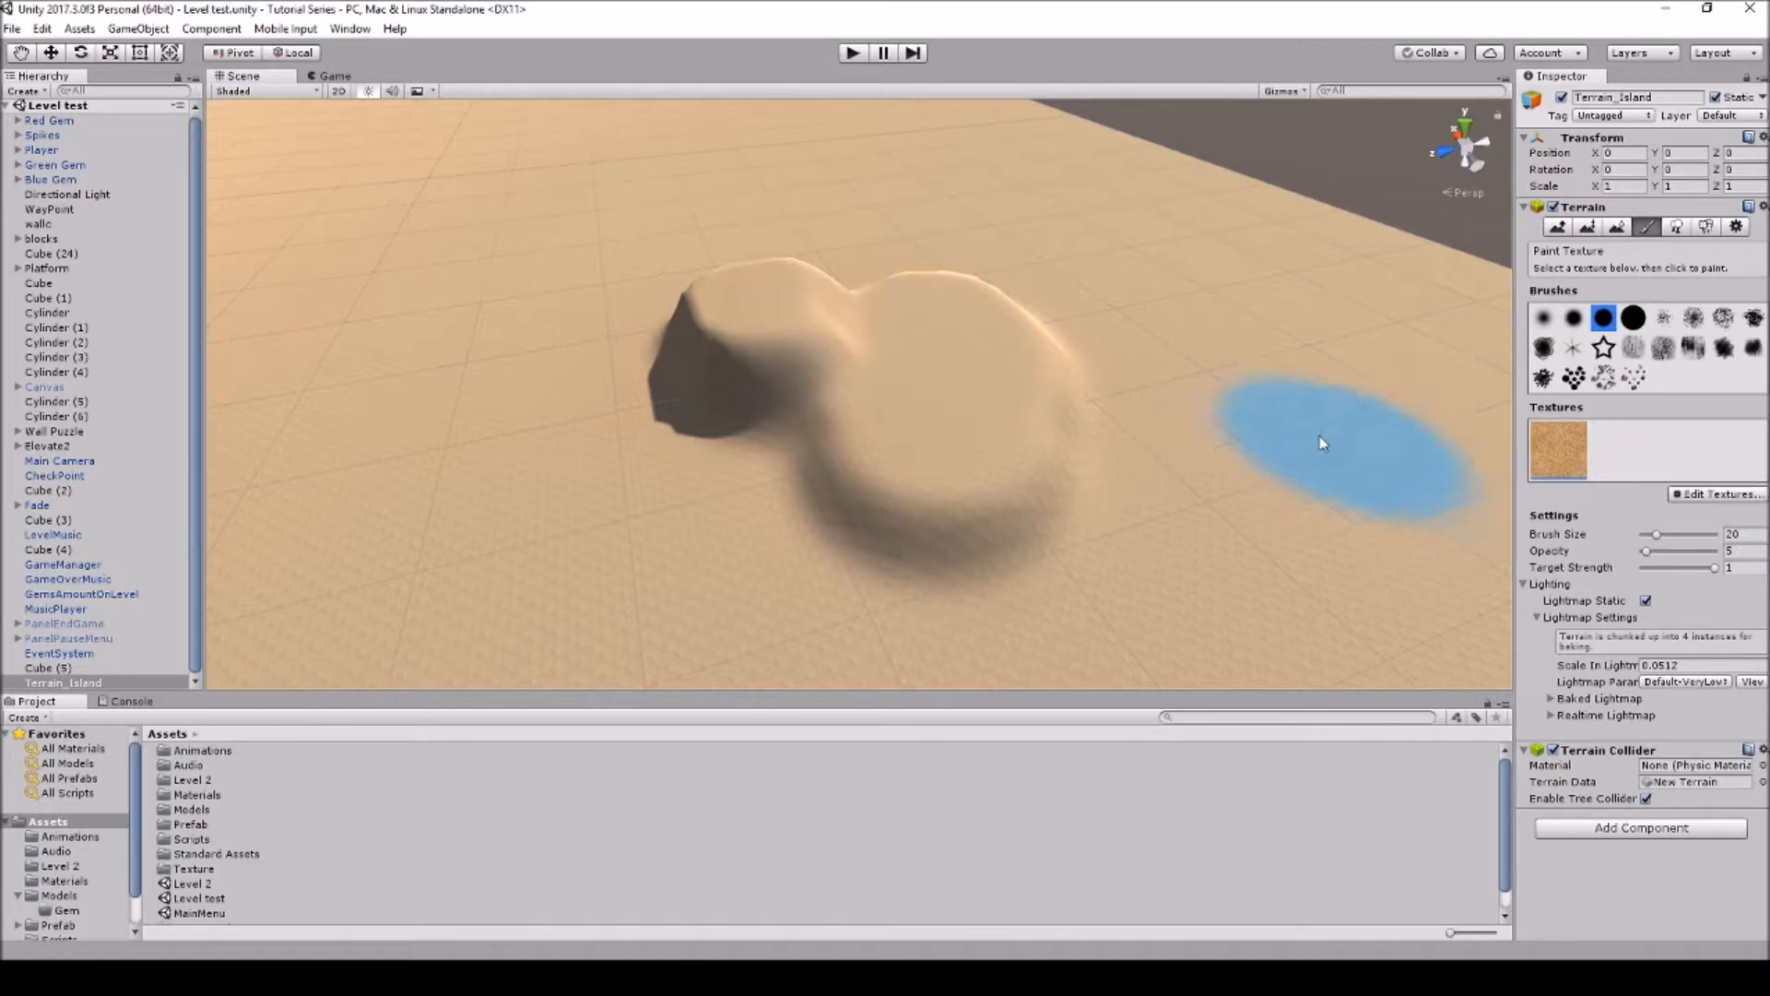
click(1586, 227)
mouse_move(1060, 439)
mouse_down()
mouse_move(1088, 447)
mouse_move(1047, 447)
mouse_up()
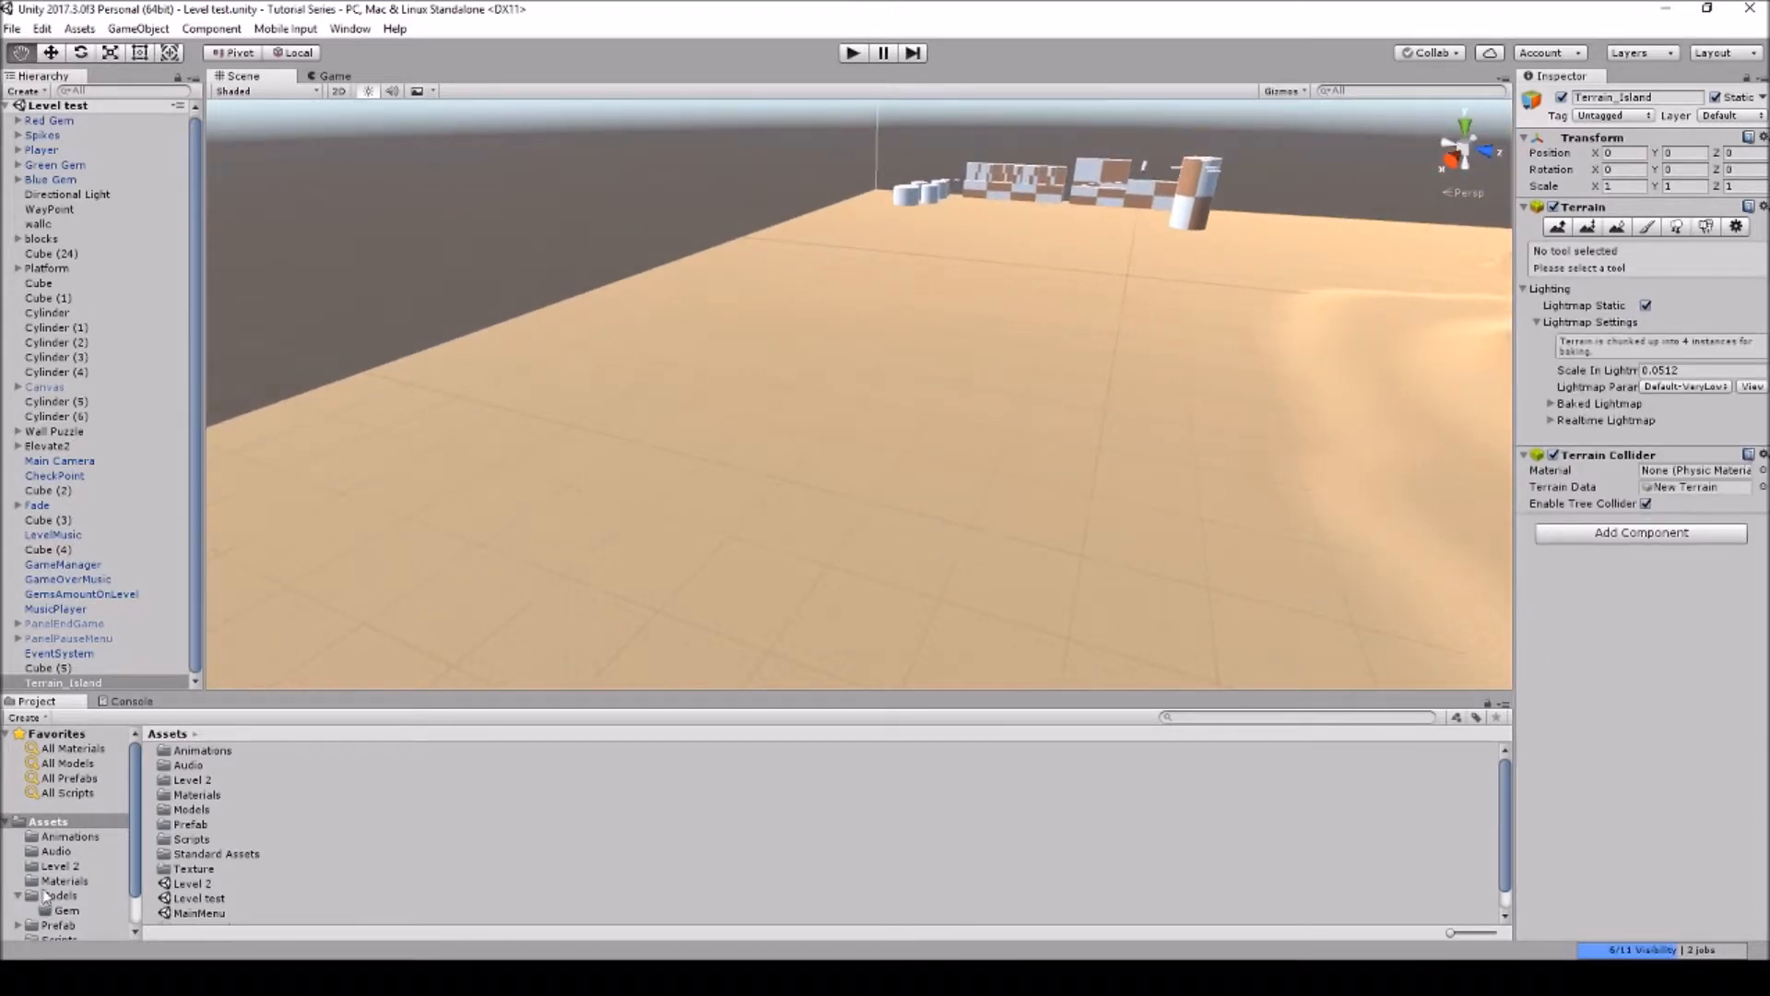
Open the Prefabs folder under Standard Assets > Environment > Water > Water
scroll(51, 899, down, 2)
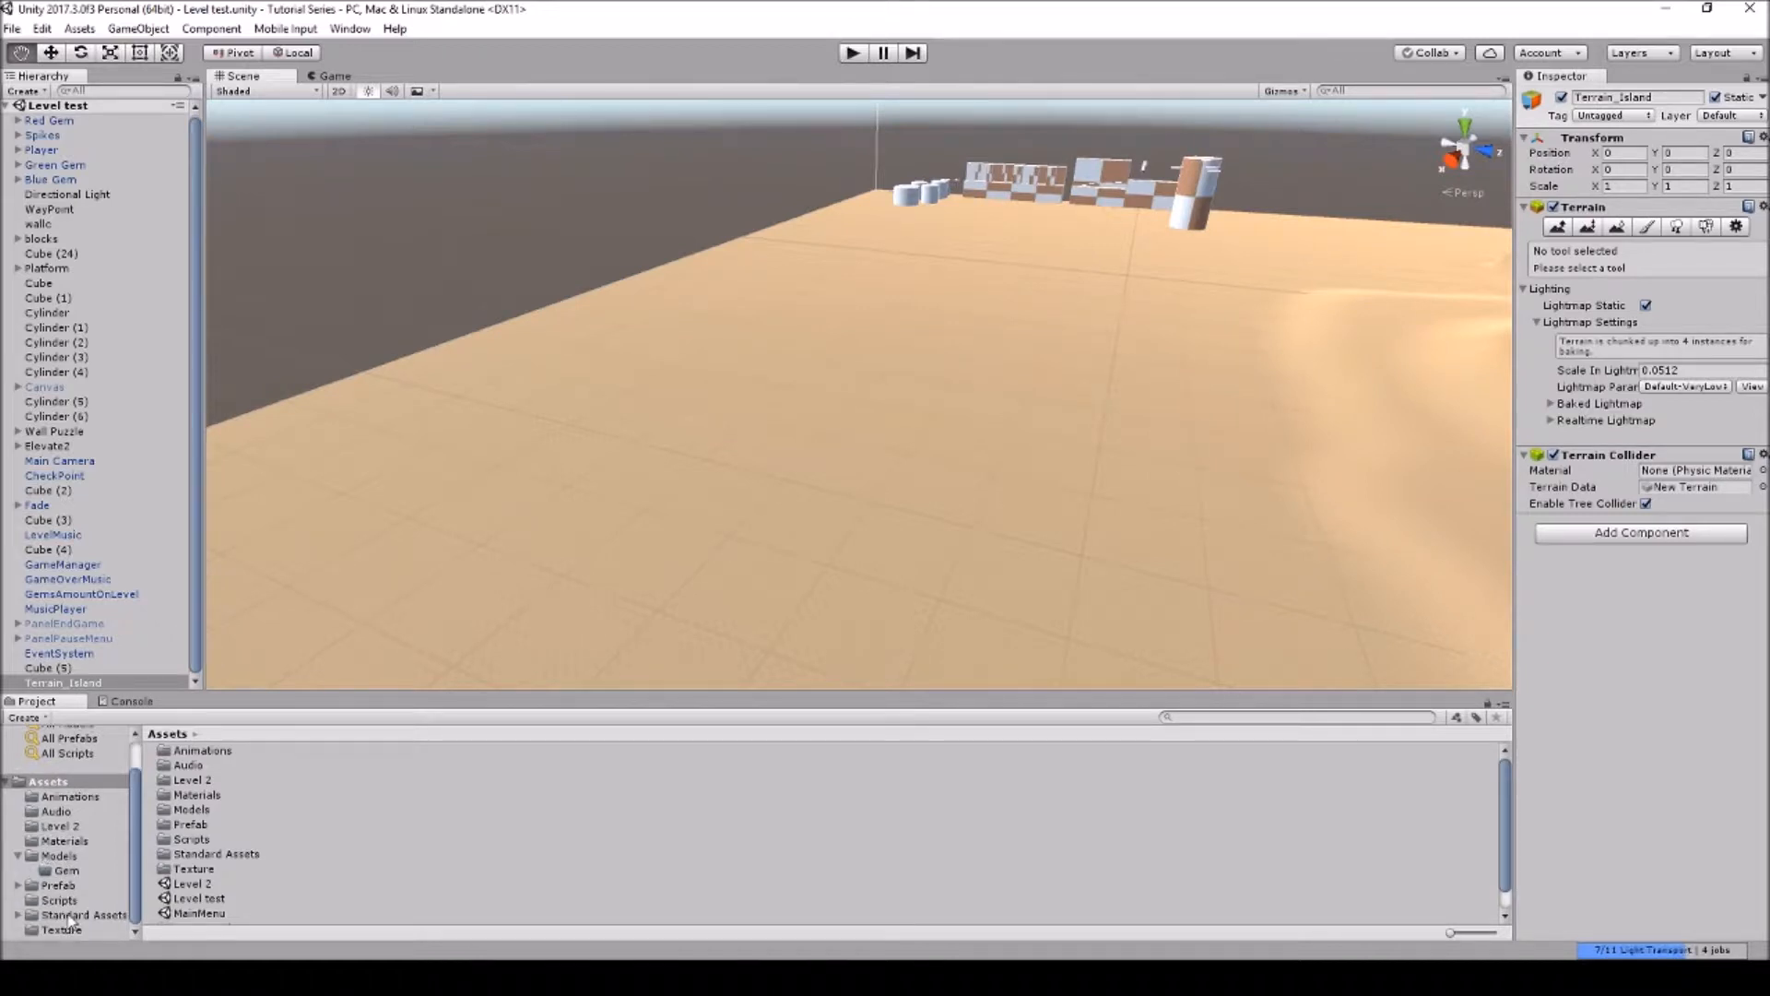
click(70, 914)
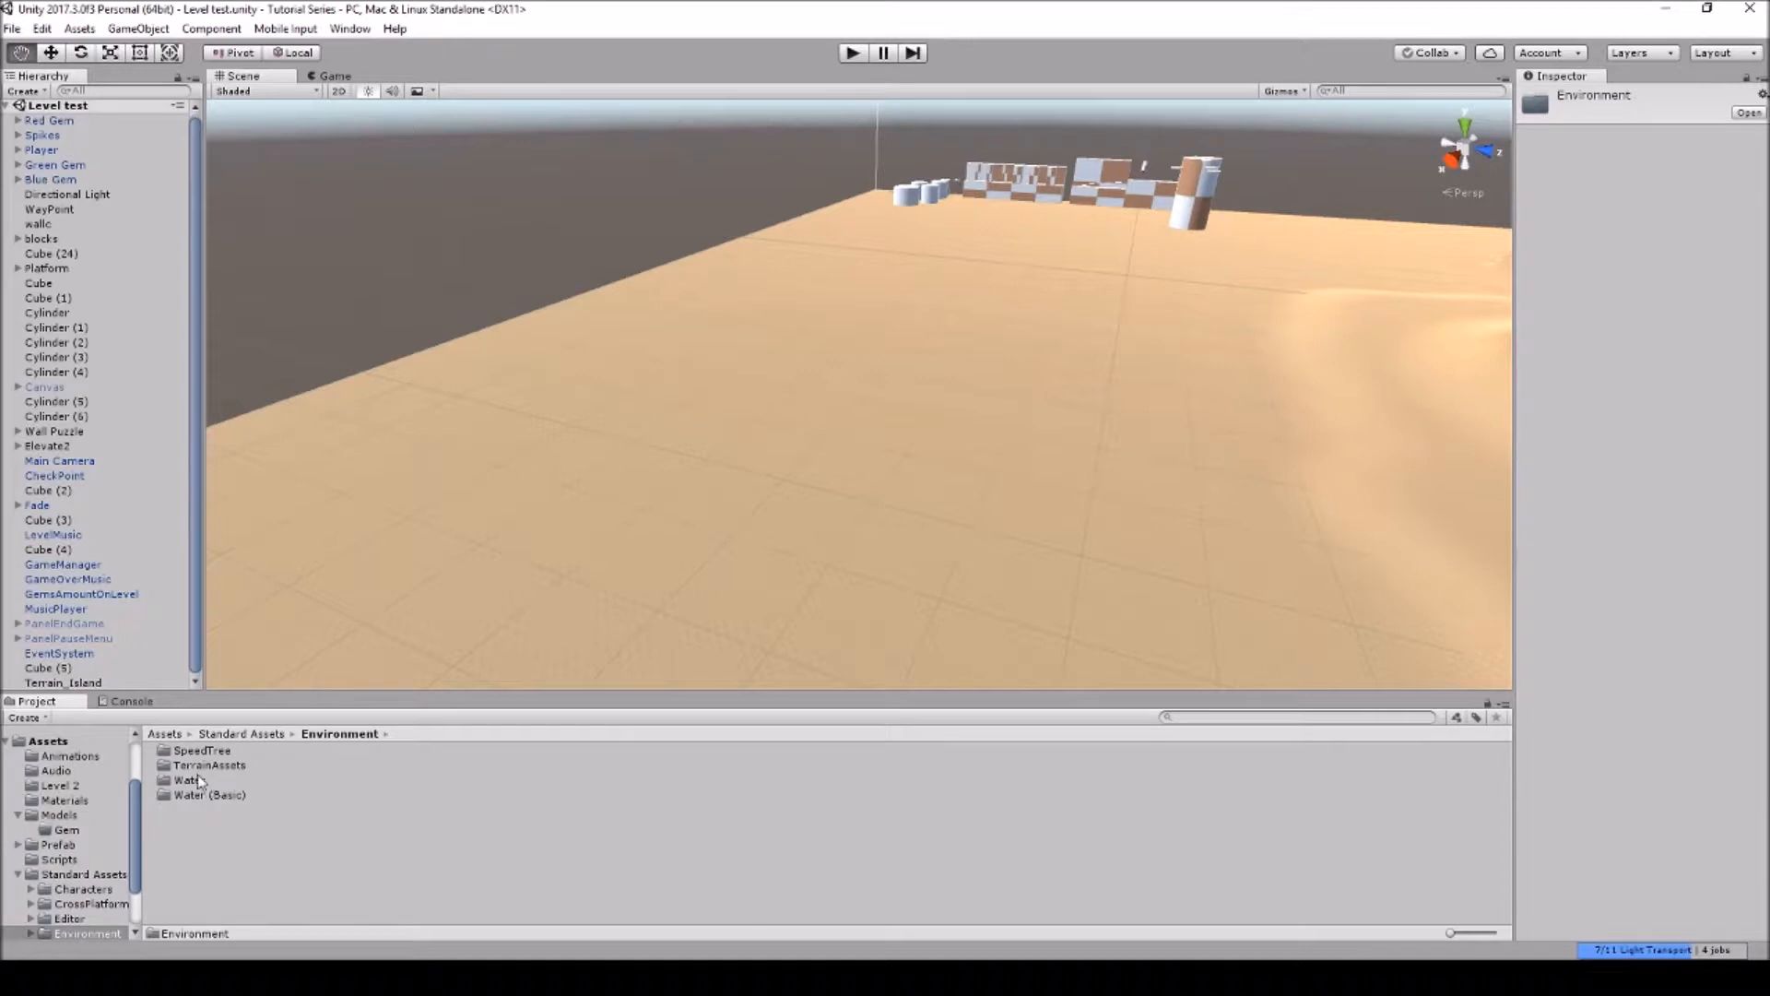
double_click(198, 781)
double_click(188, 750)
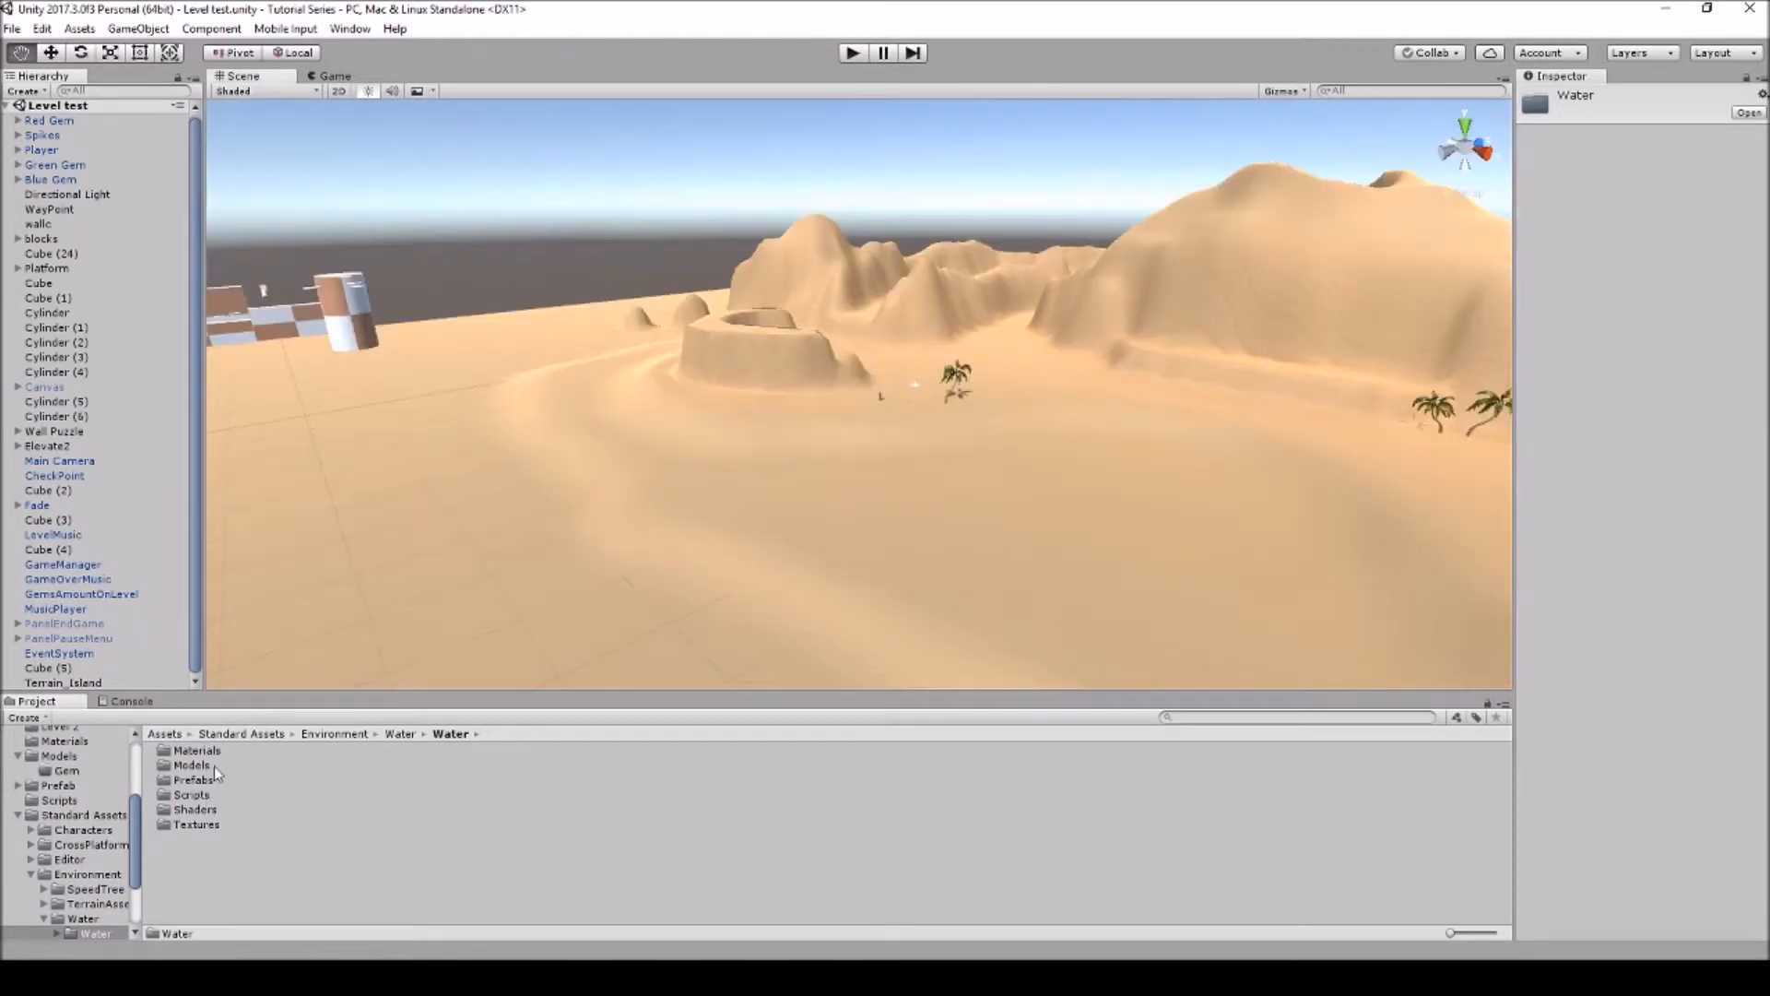
click(199, 782)
double_click(198, 783)
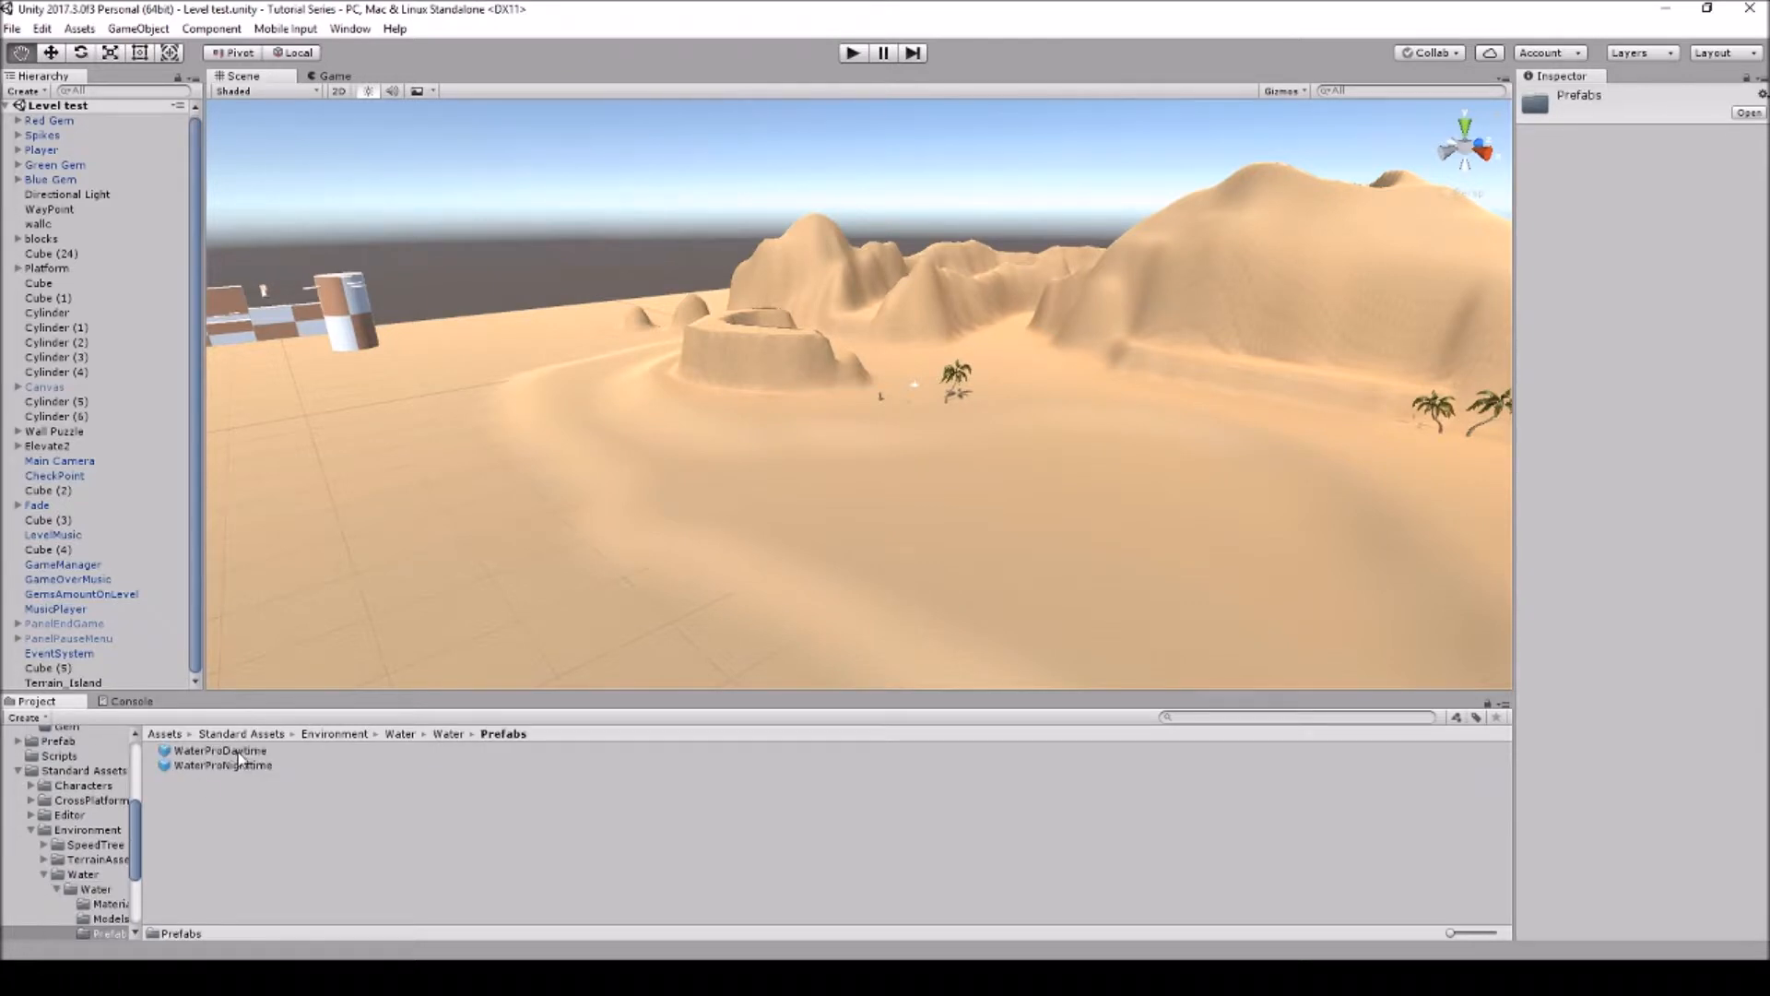
Place the WaterProDaytime prefab on the terrain, scale it to about 197 × 12.3 × 197 and position it at about Y 2.9, Z 211
drag(237, 752, 760, 547)
key(f)
scroll(760, 539, up, 5)
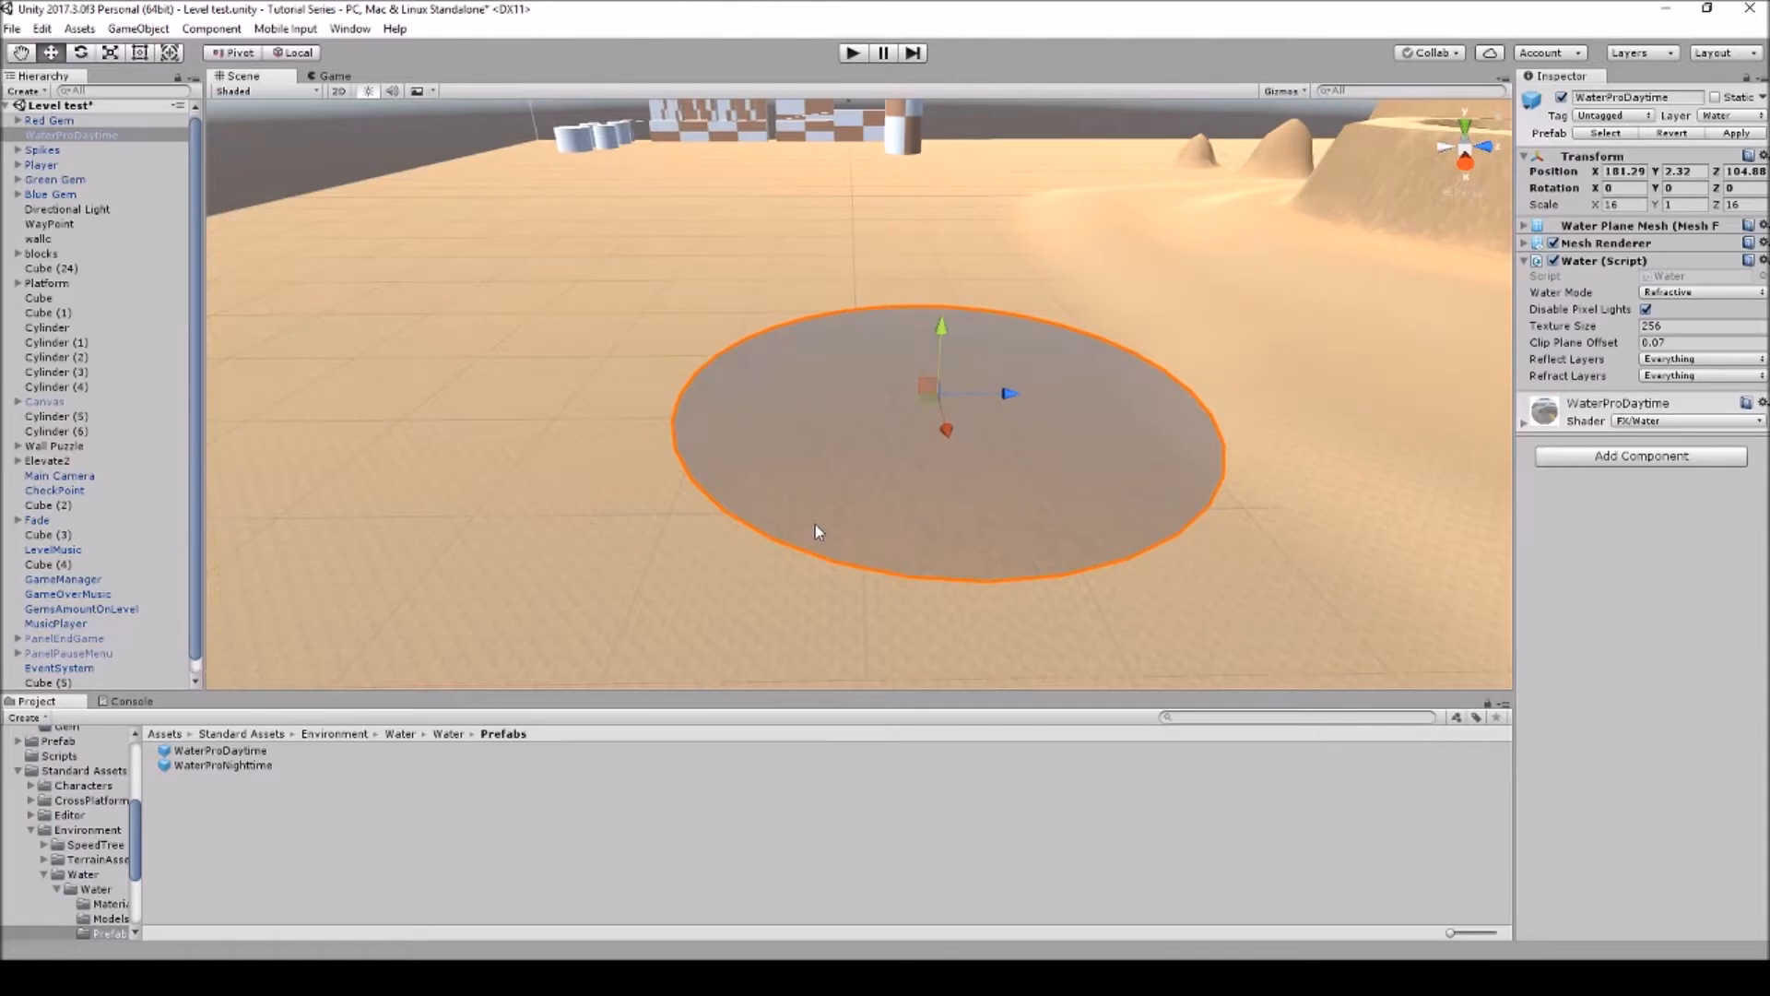
right_drag(860, 531, 987, 531)
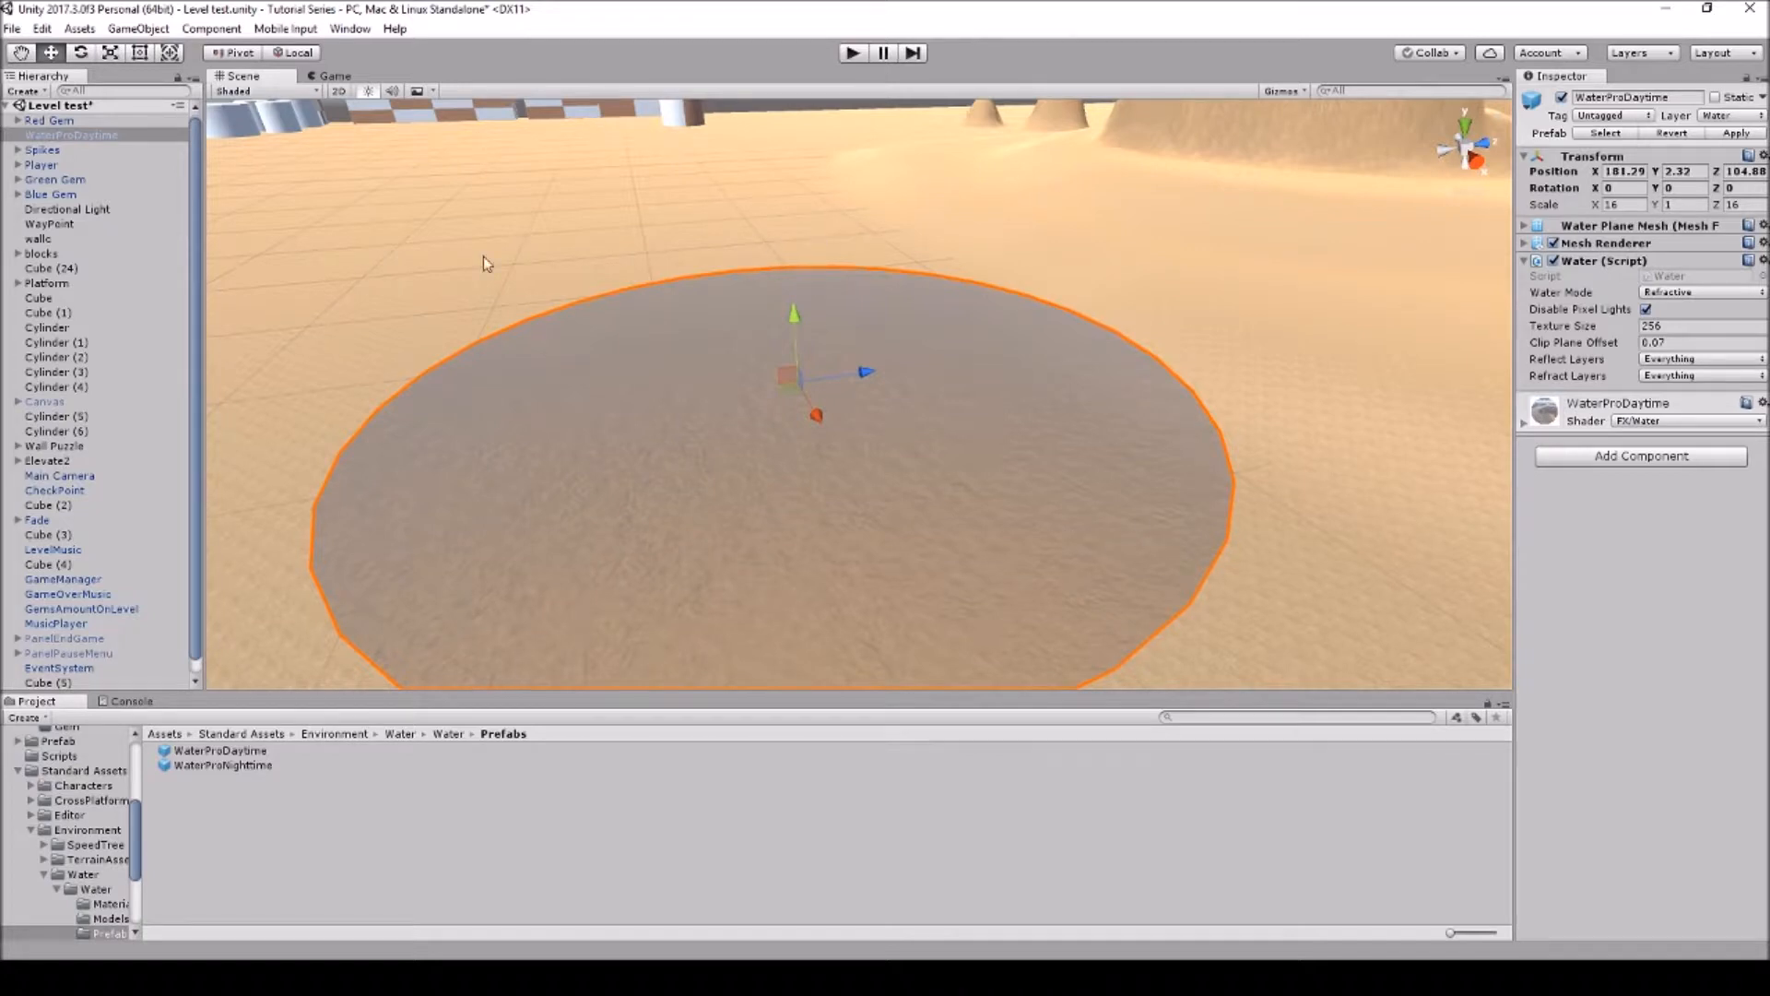
scroll(626, 494, down, 10)
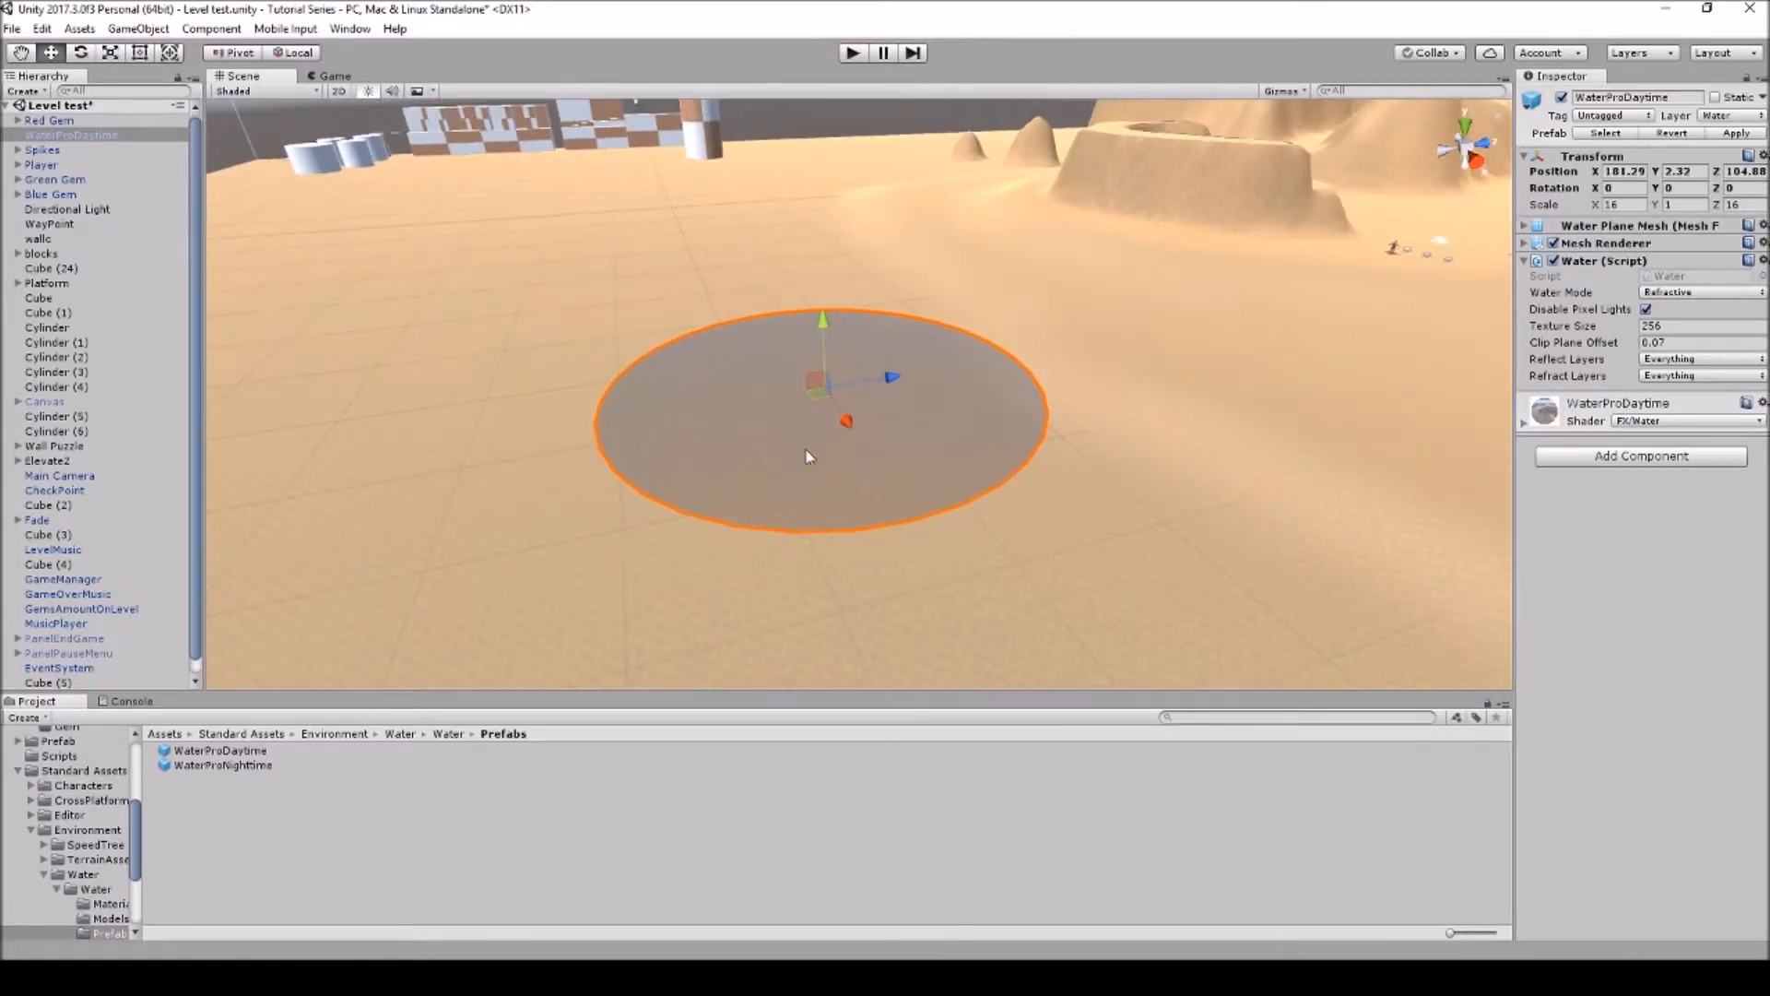
scroll(813, 434, down, 8)
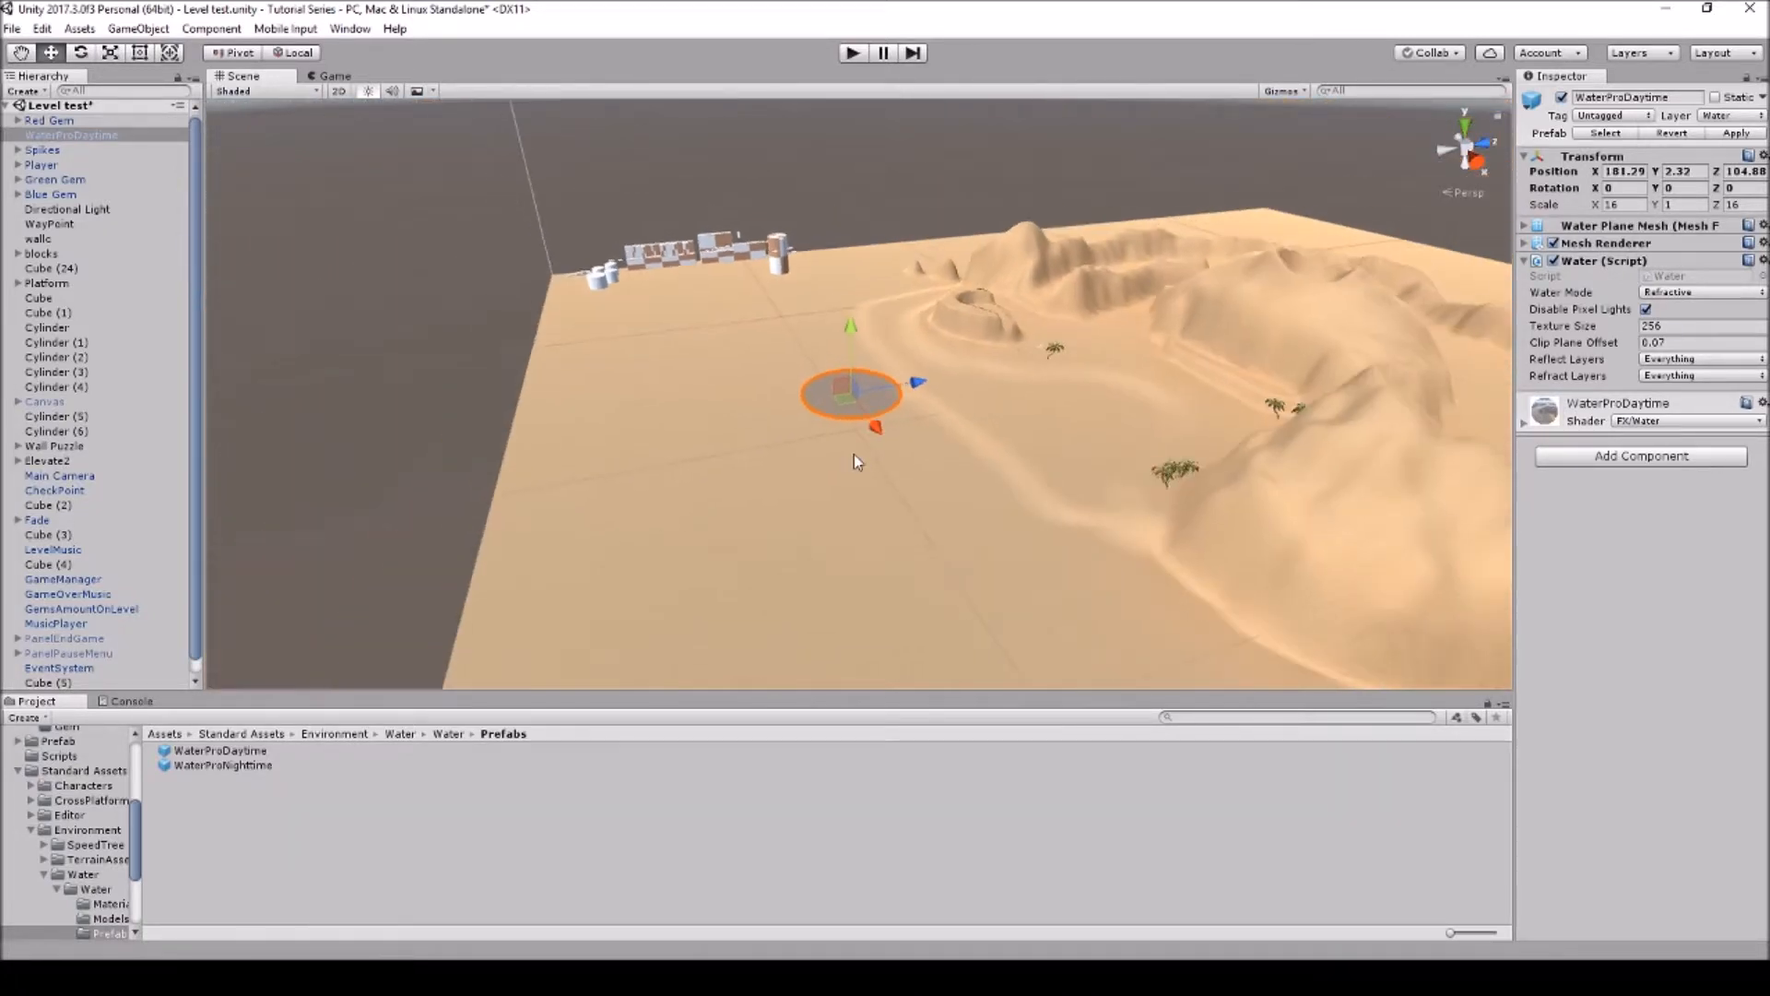
key(r)
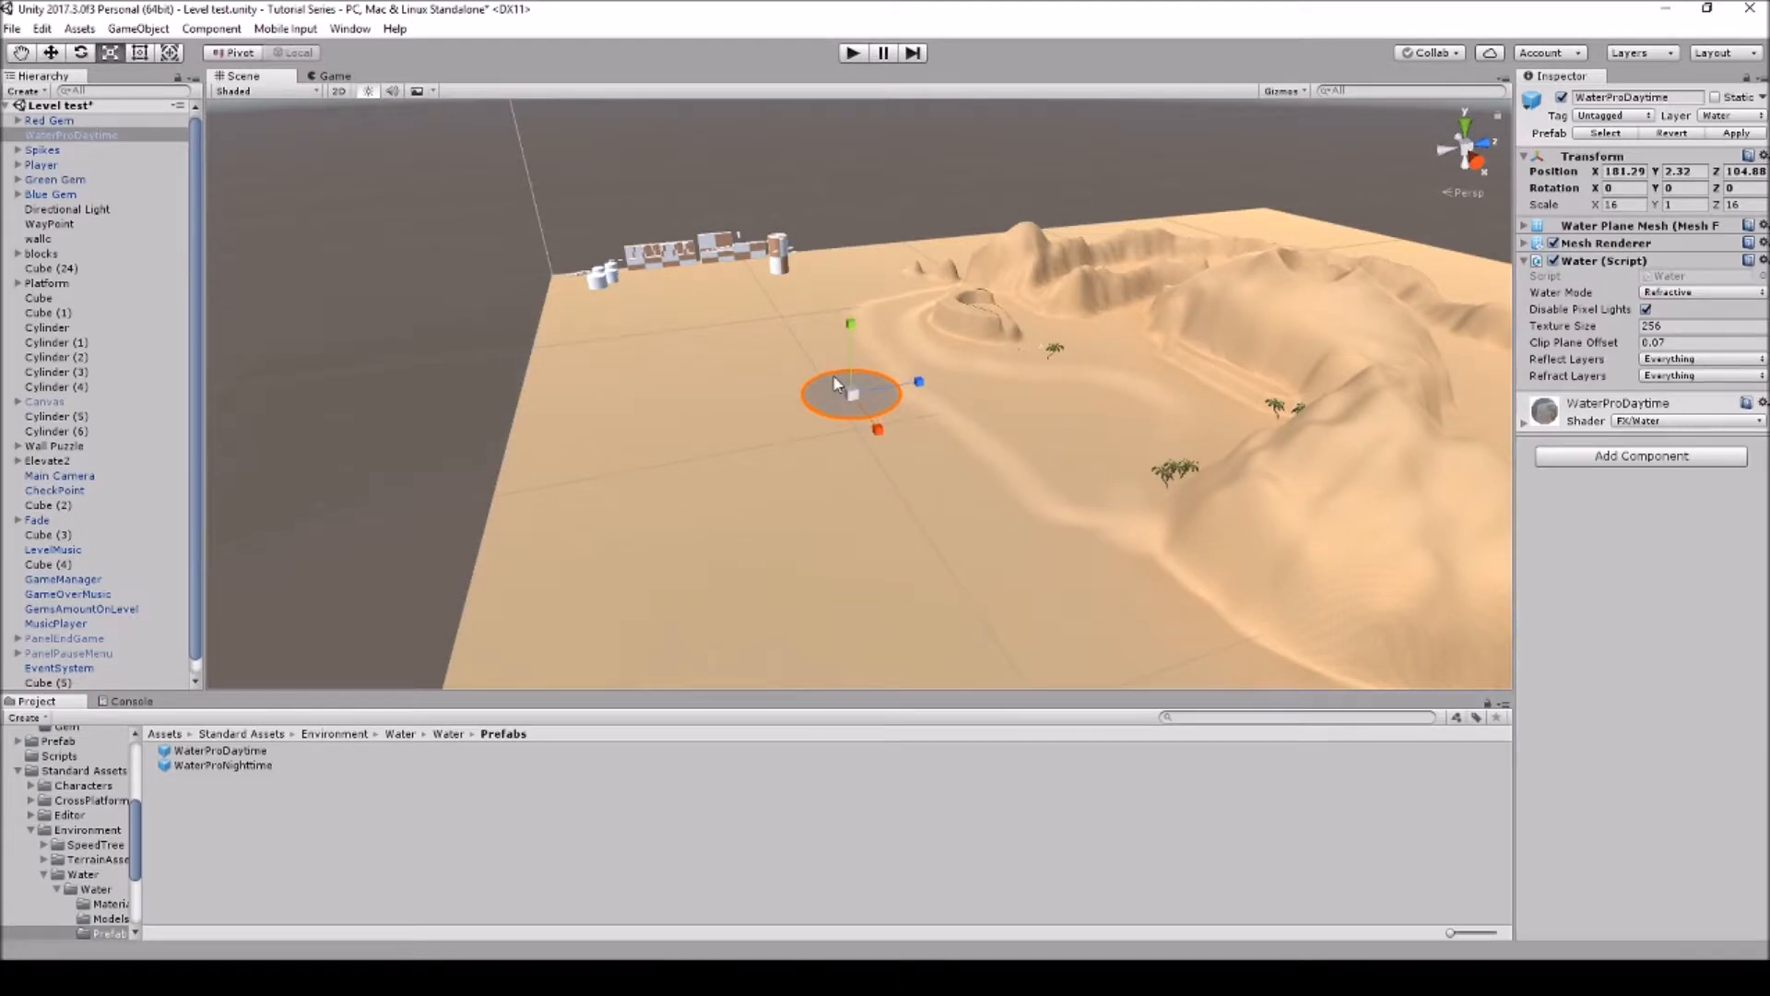
drag(857, 398, 778, 521)
Play-test the scene by walking the character to the water's edge, and delete WaterProDaytime after stopping
click(853, 54)
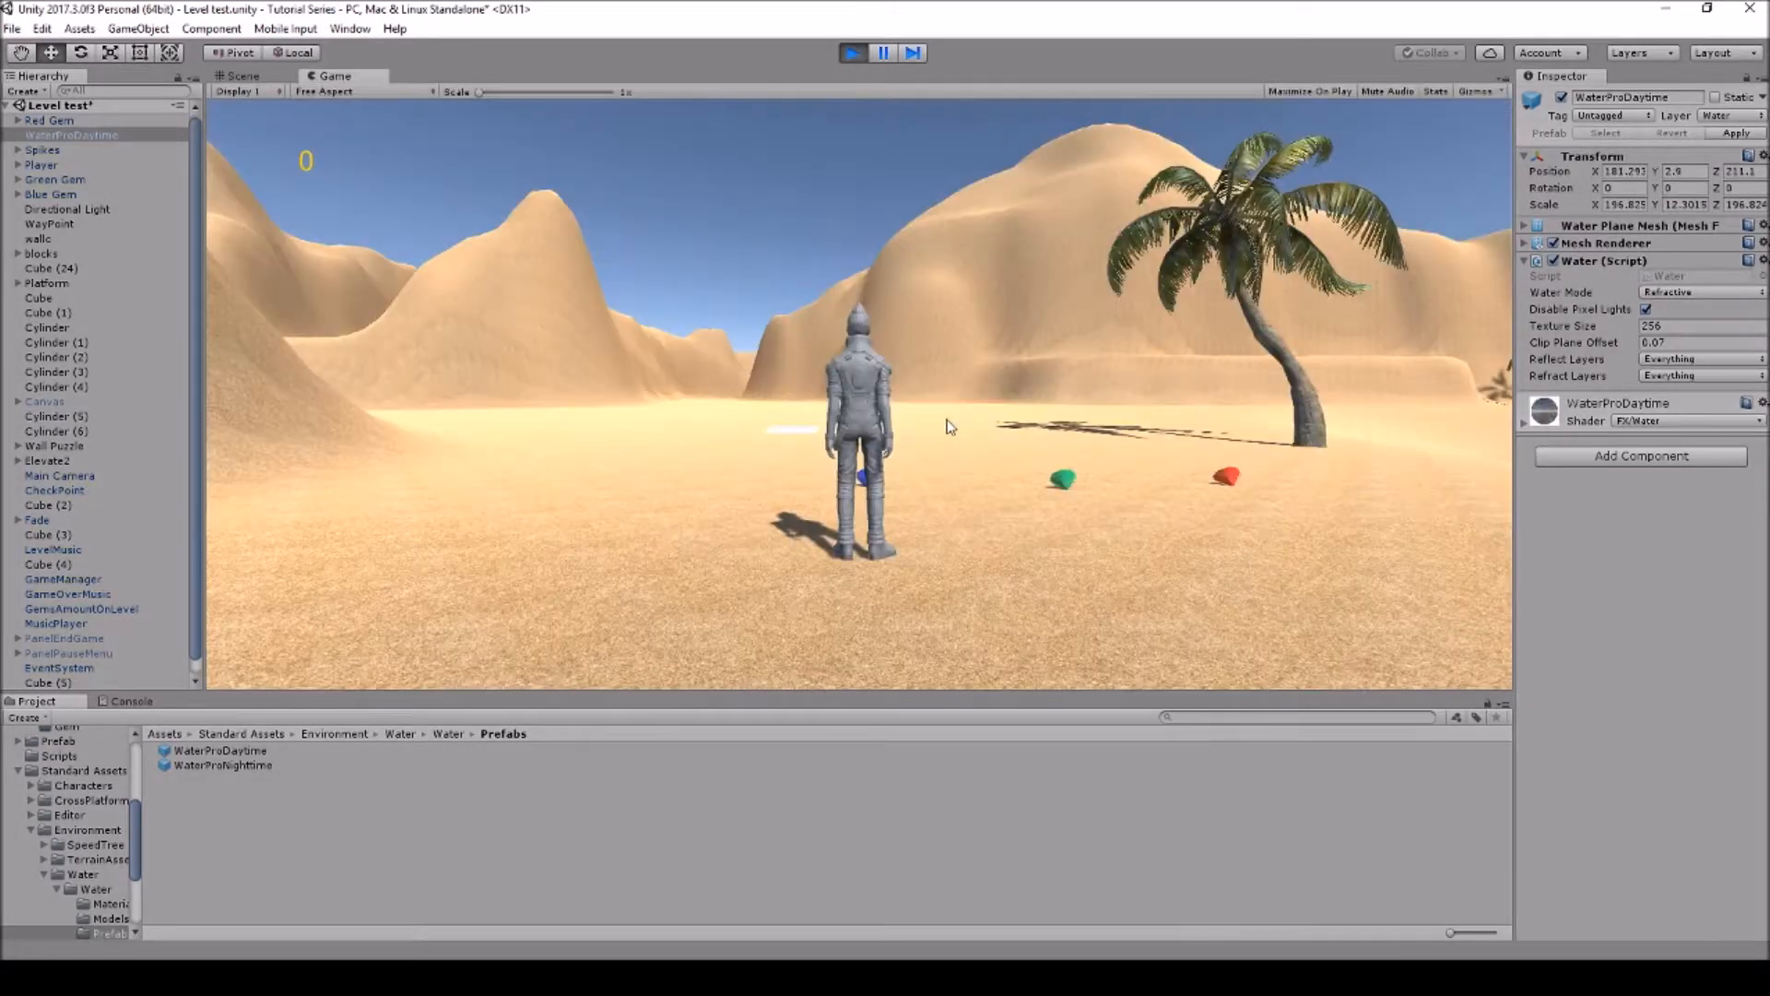
key(w)
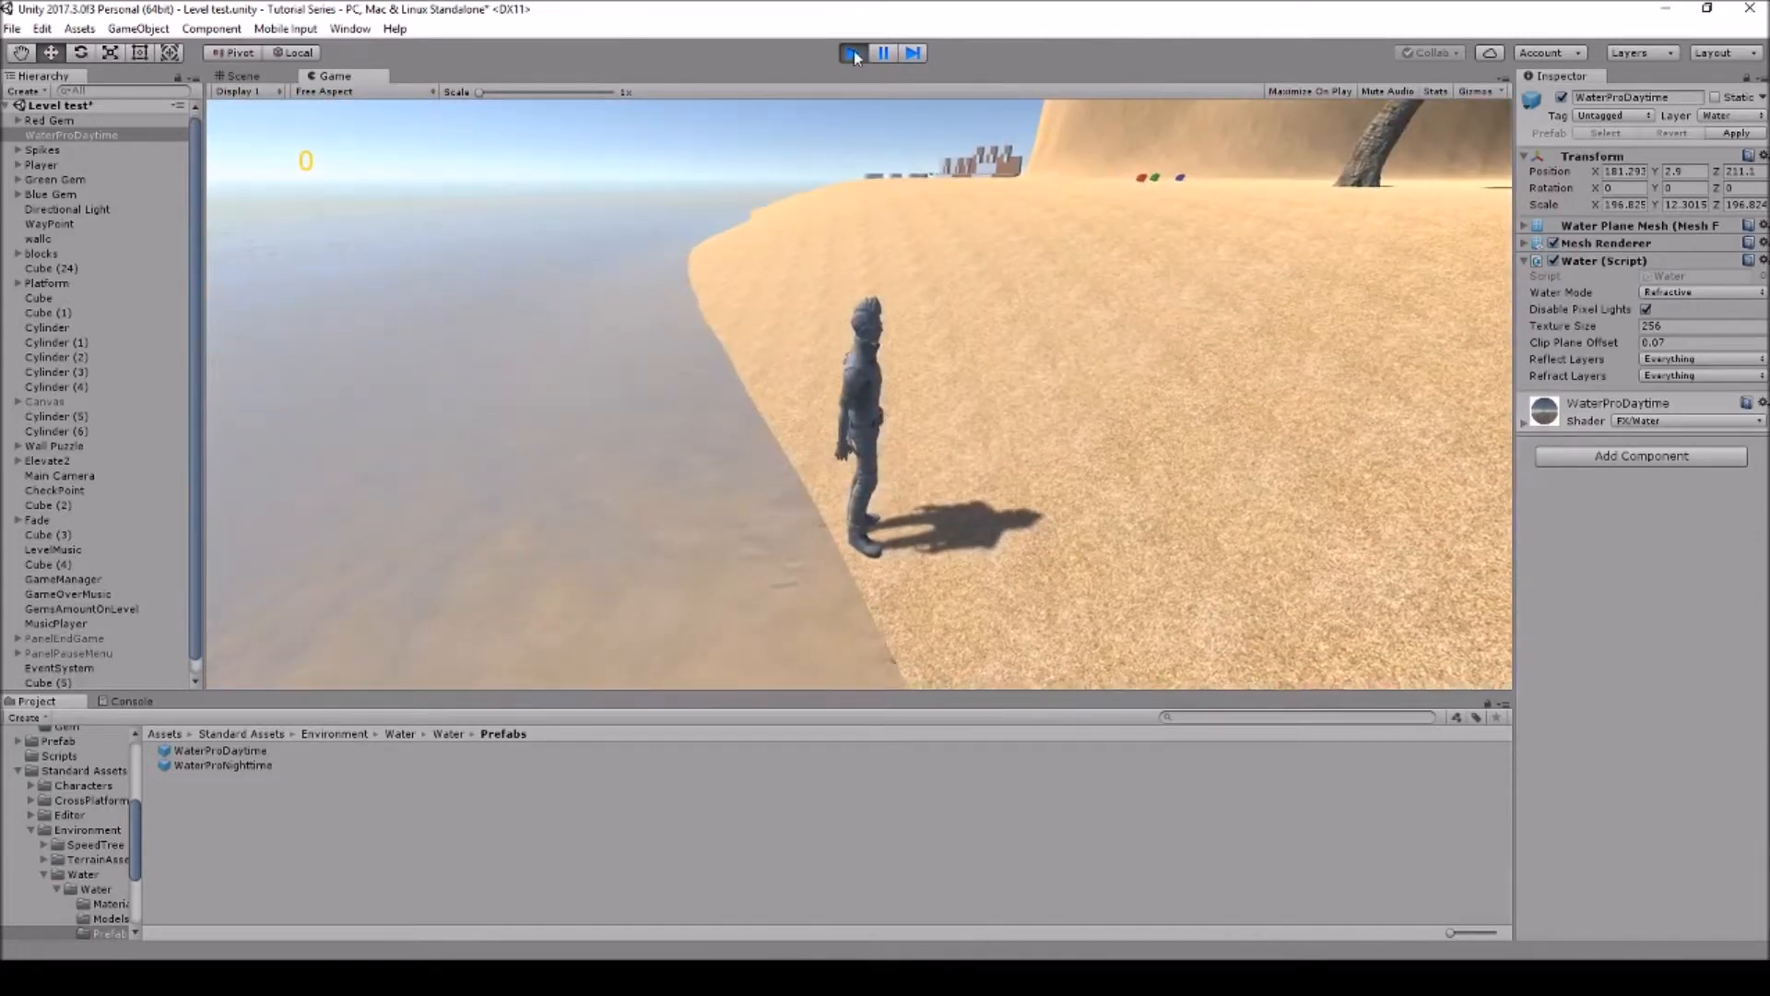
click(854, 52)
key(Delete)
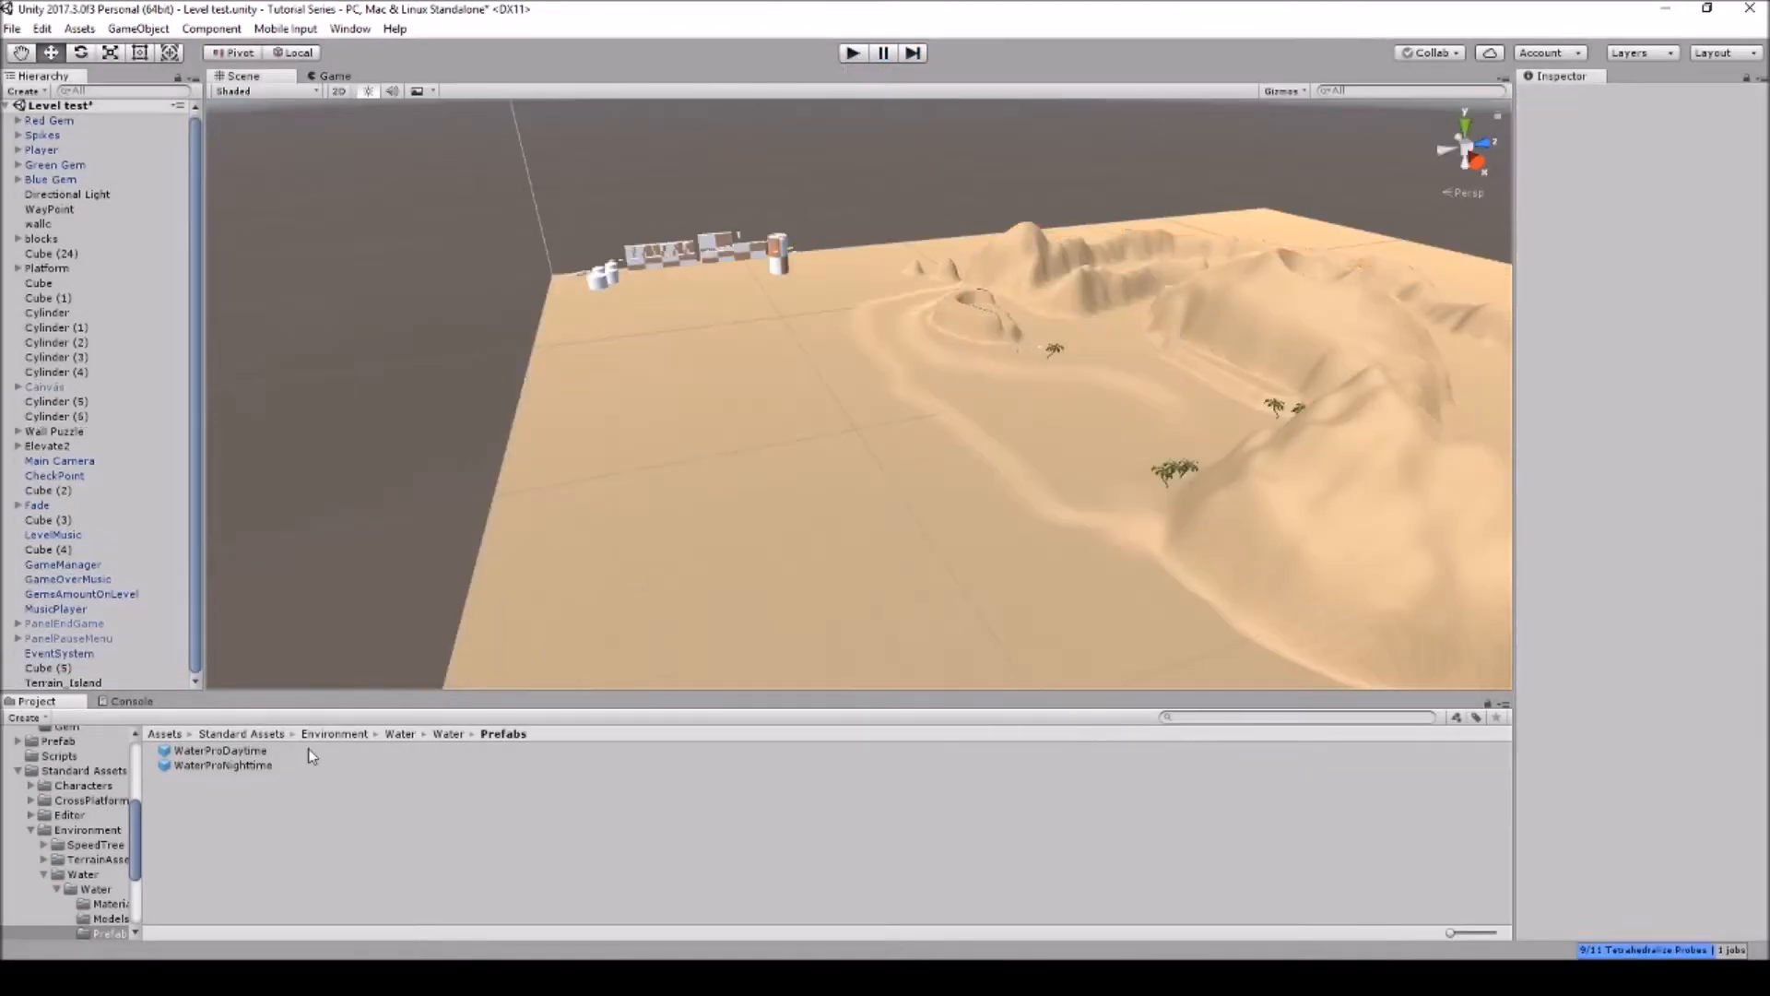
Open the Prefabs folder of Water (Basic) under Standard Assets > Environment
click(441, 733)
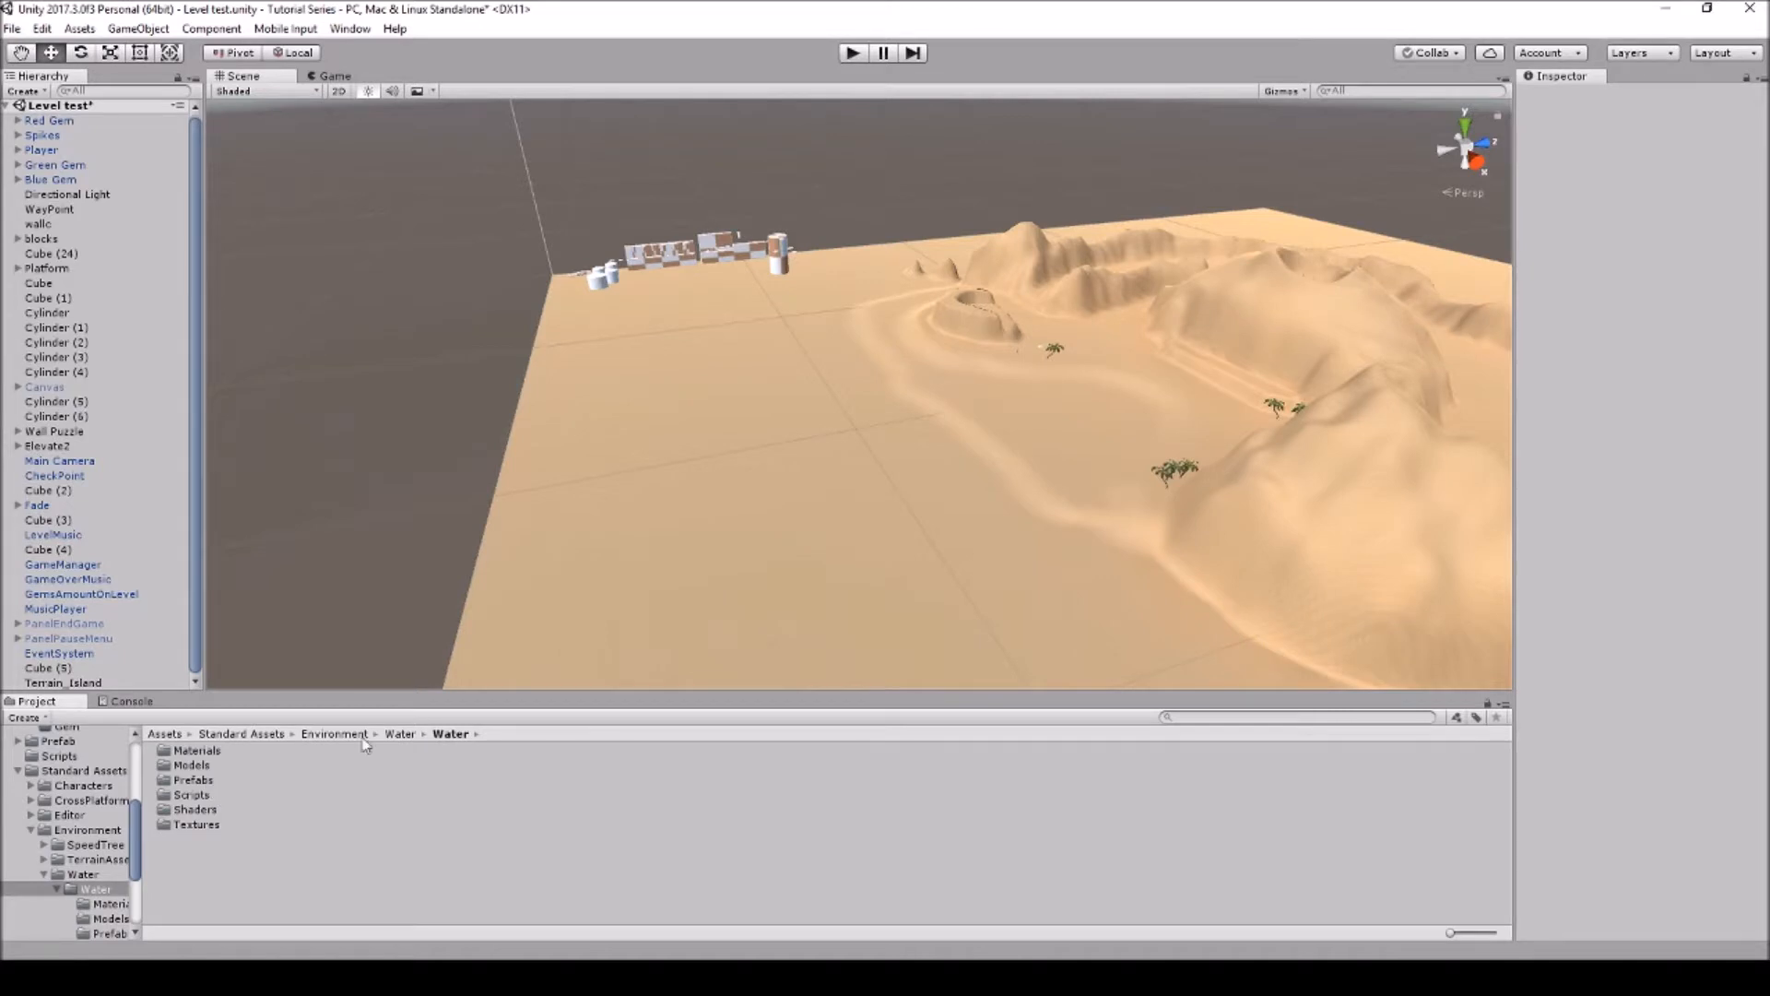
click(398, 734)
click(334, 734)
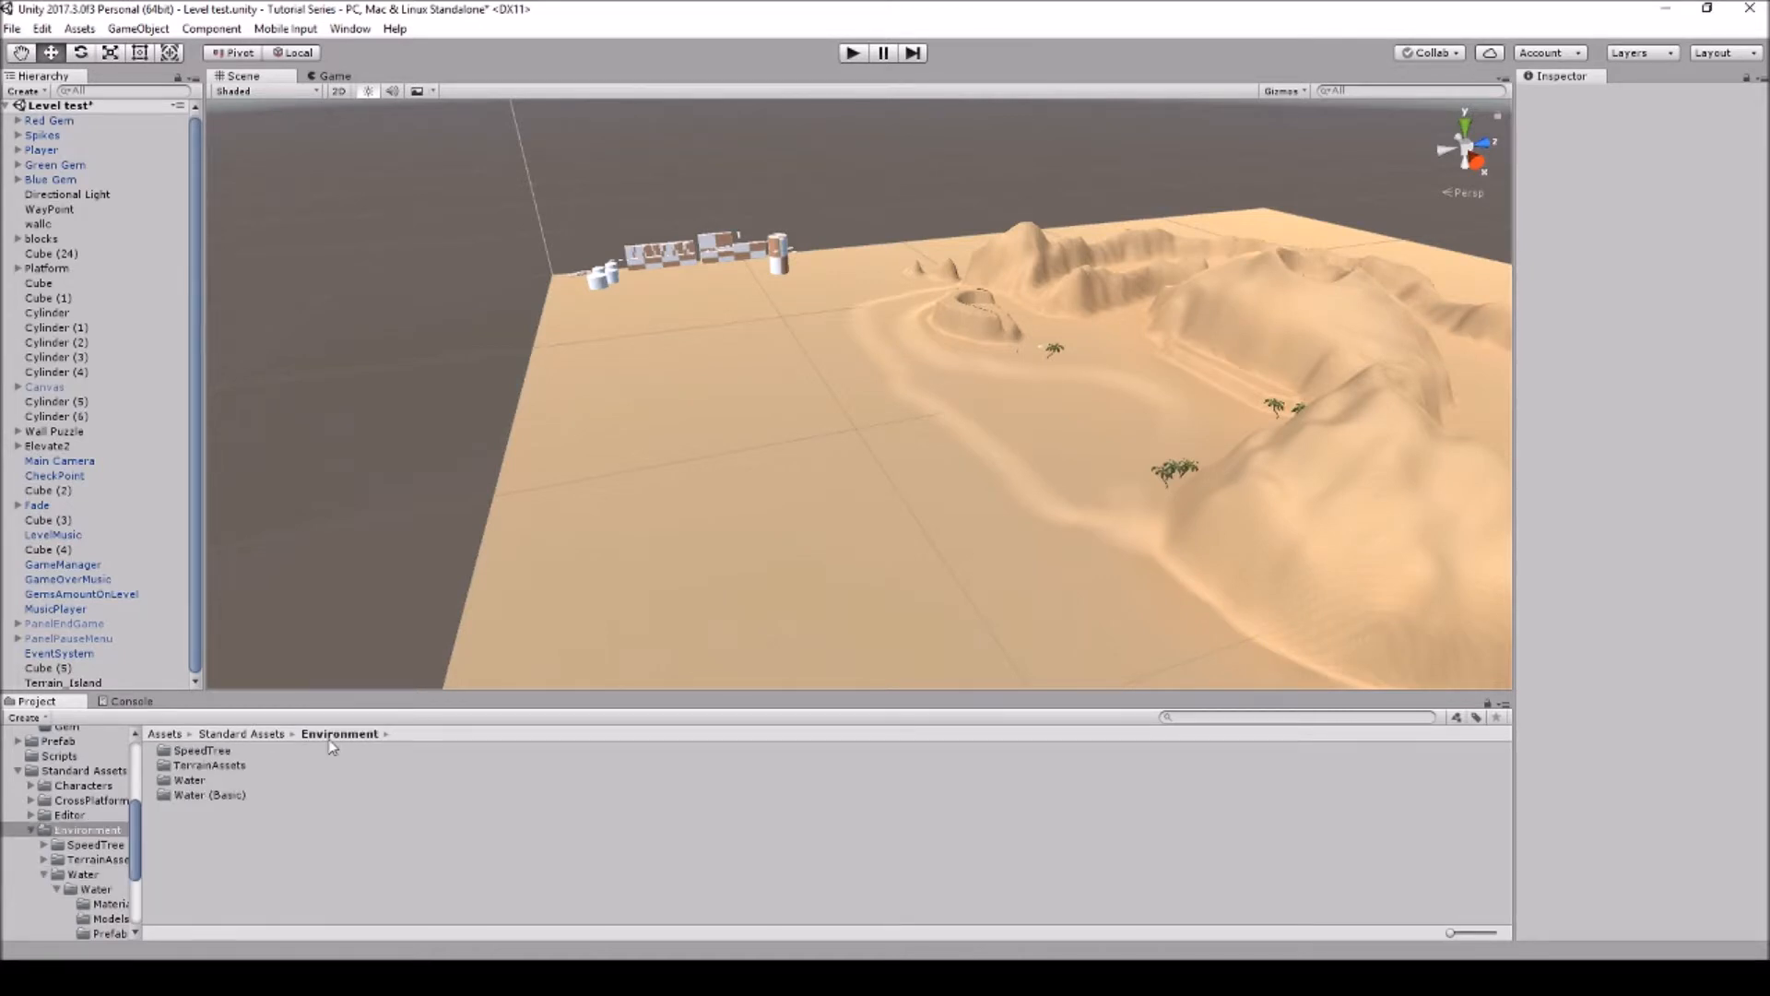
click(201, 794)
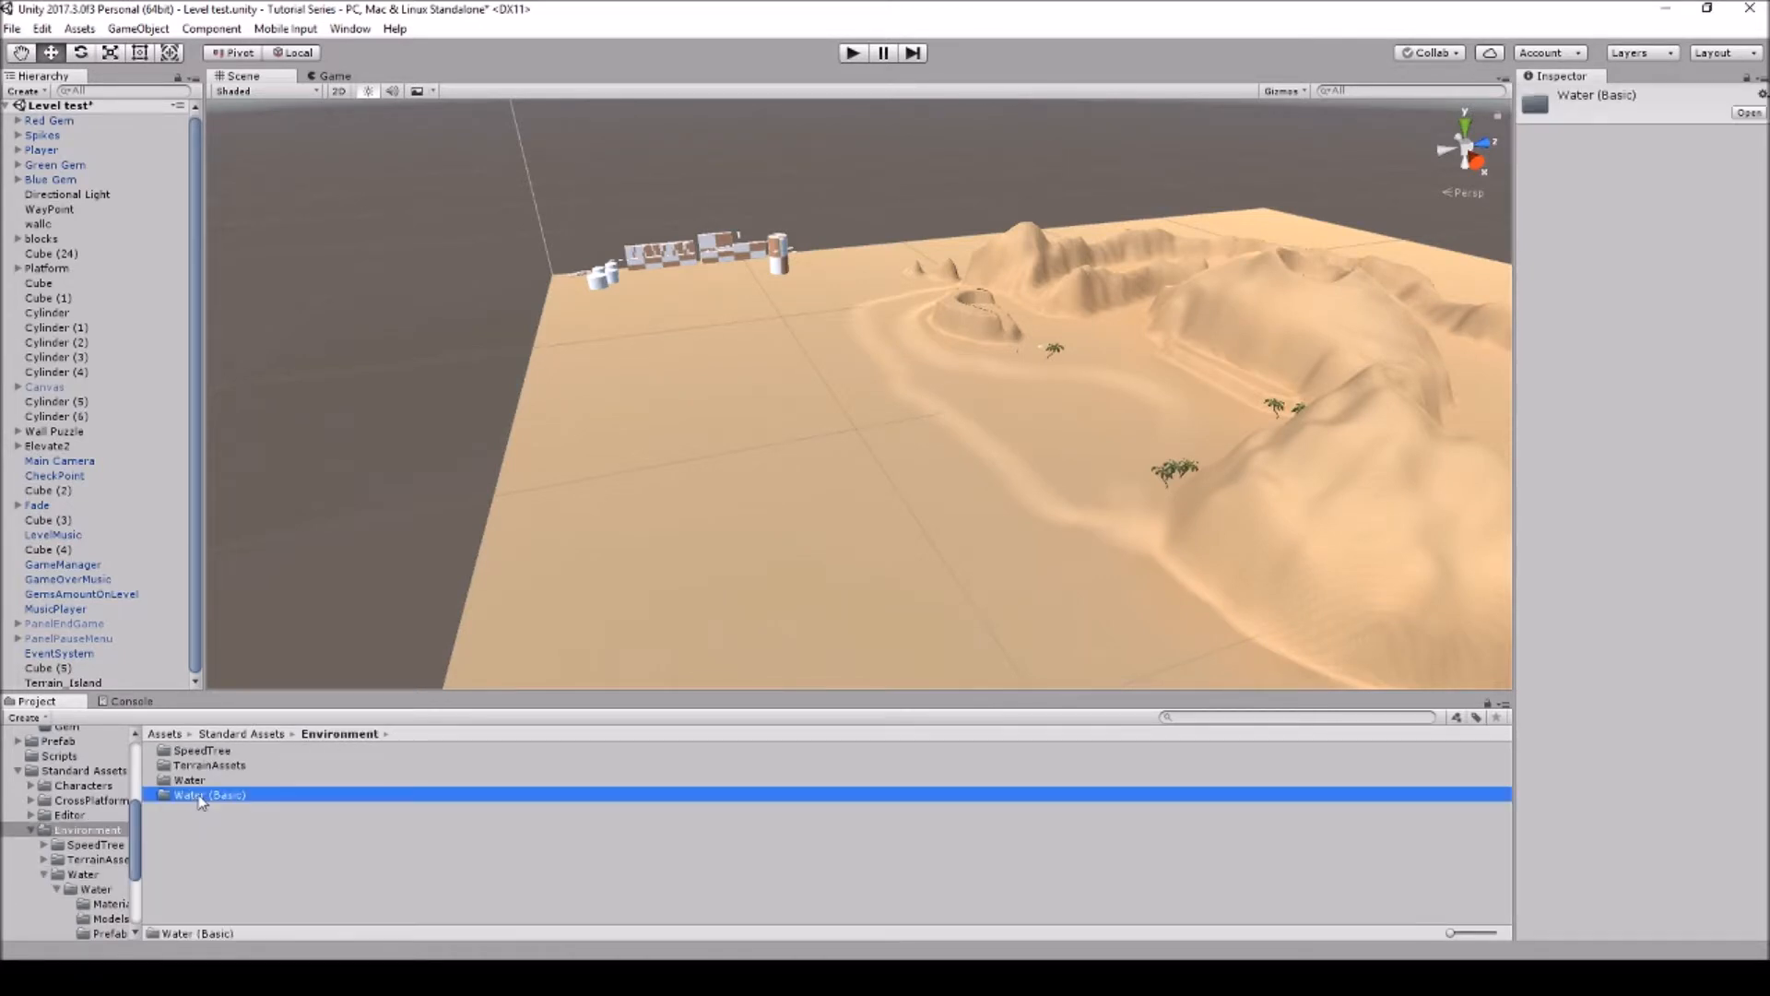
double_click(201, 795)
double_click(214, 778)
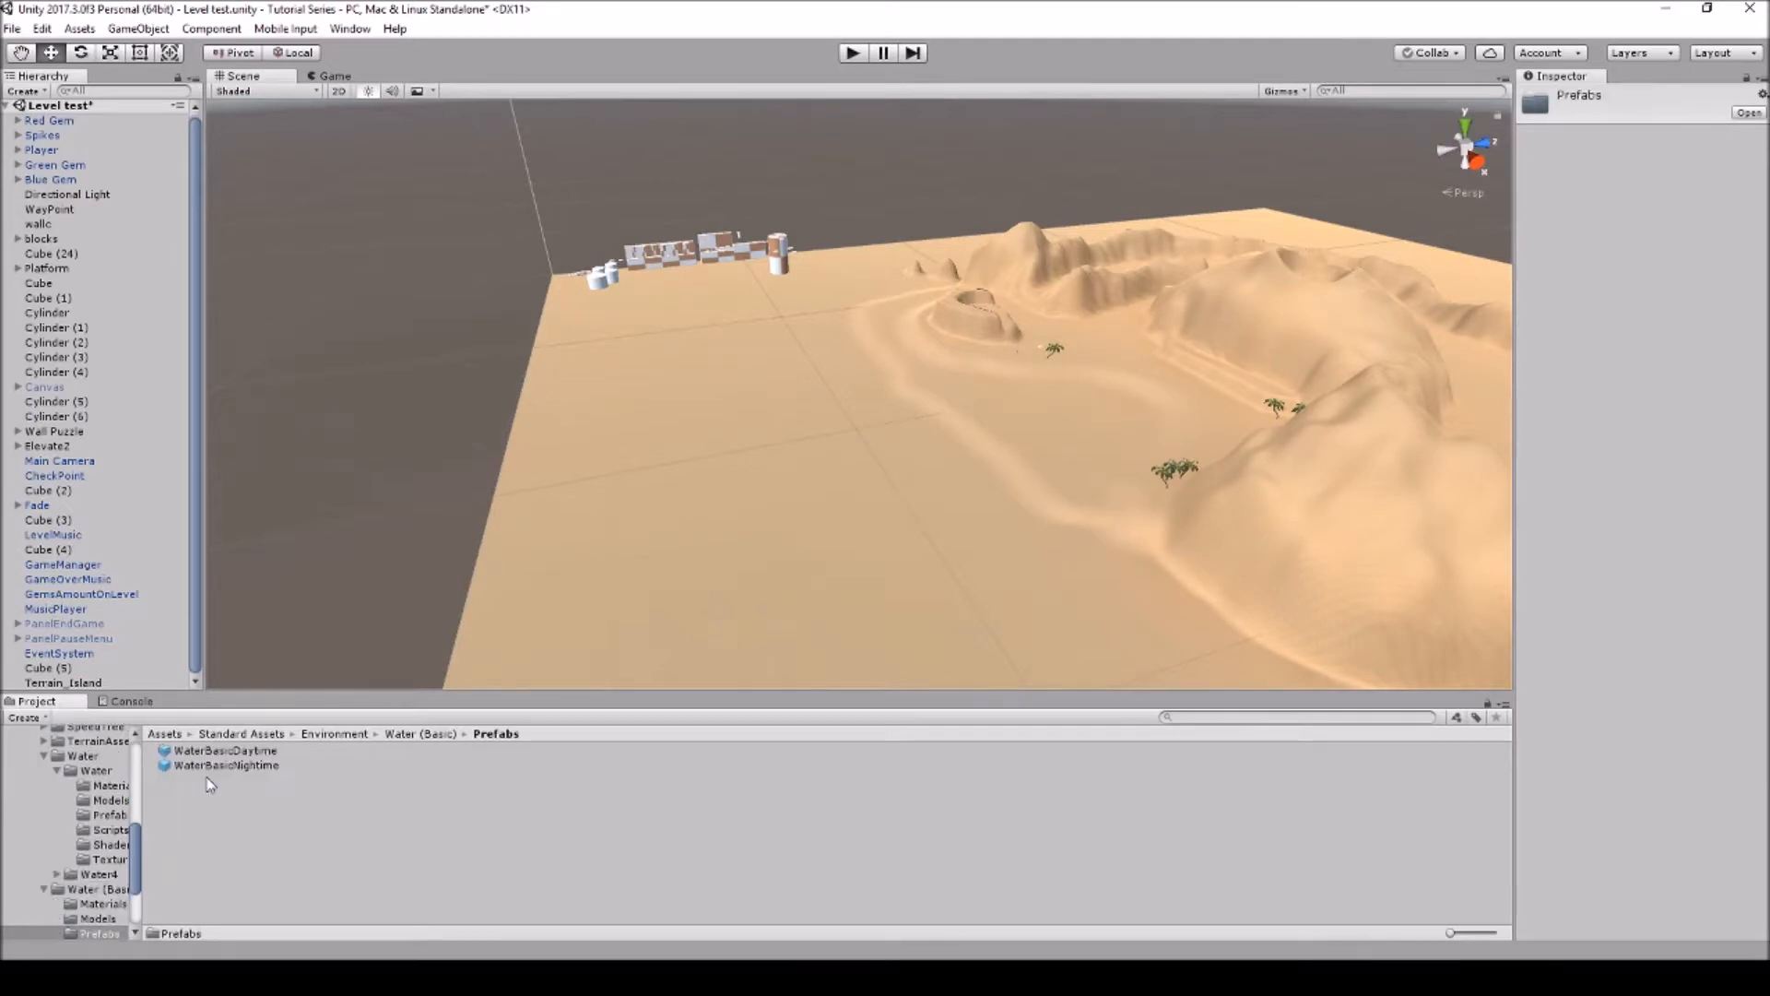
Place the WaterBasicDaytime prefab, scale it uniformly to about 106 and position it at about X 189.4, Y 3, Z 148.4
drag(263, 753, 950, 452)
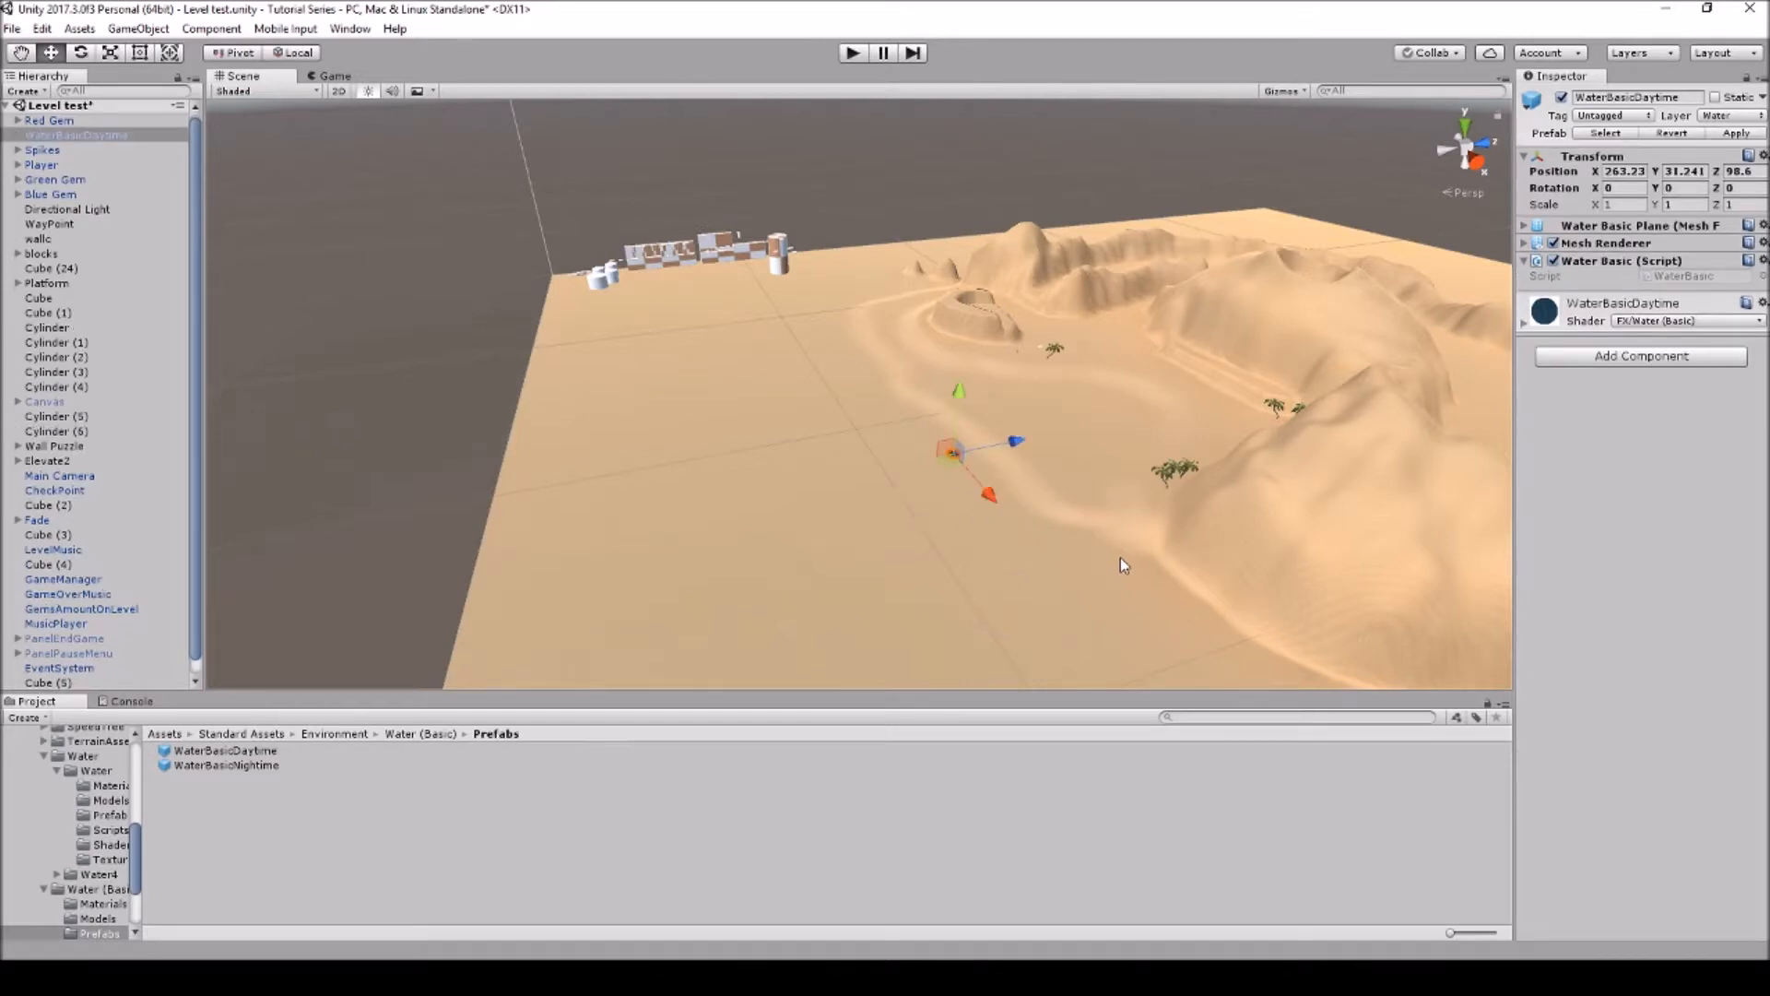
key(r)
drag(954, 453, 1060, 435)
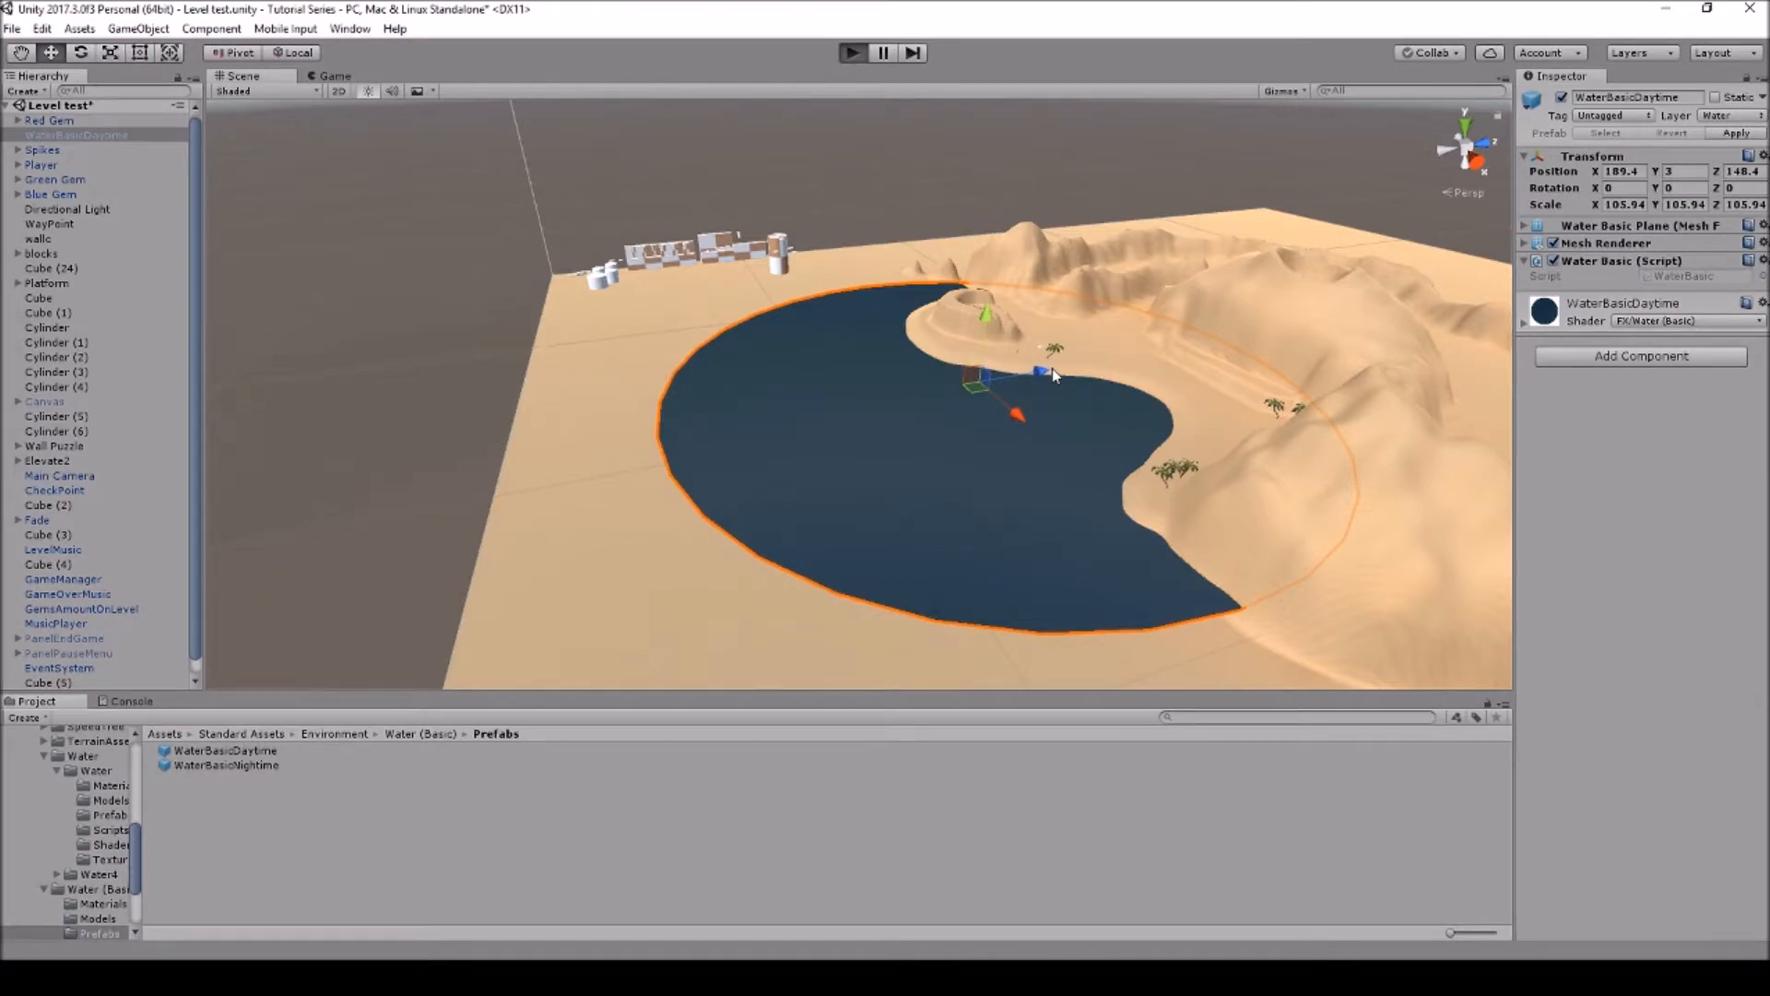
Play-test the basic water by walking the character along the shore, and delete WaterBasicDaytime after stopping
key(ctrl+p)
key(w)
key(w)
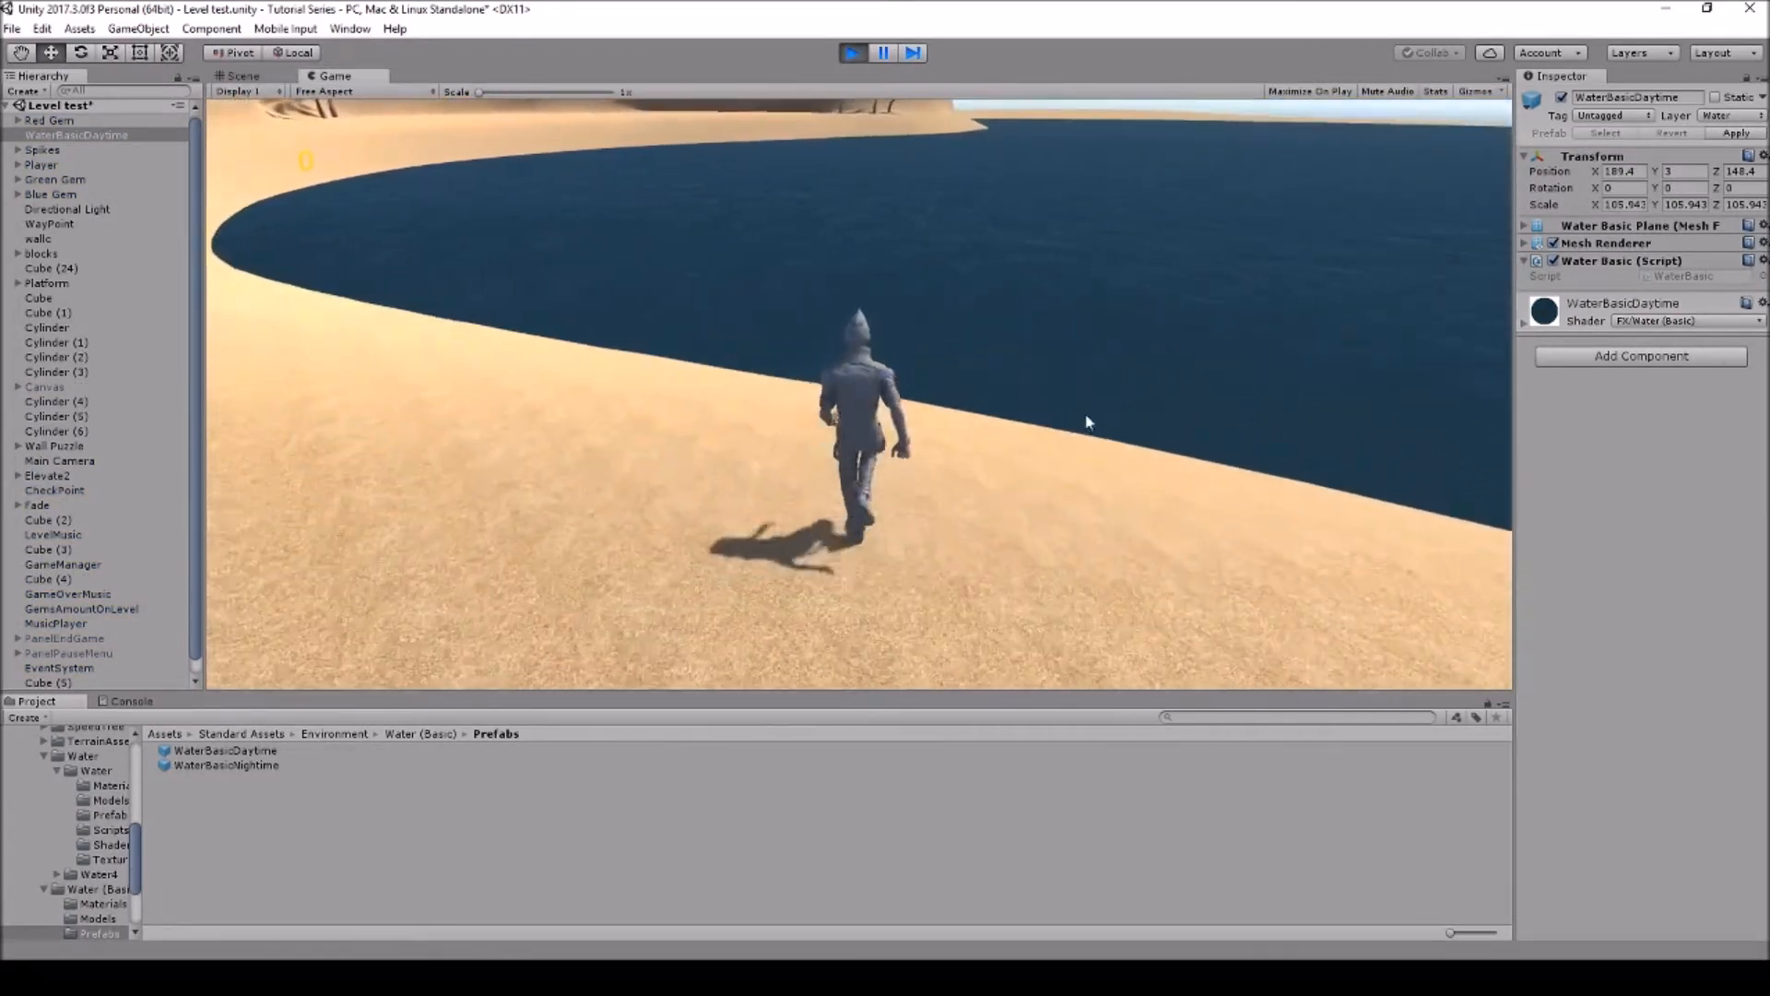
key(w)
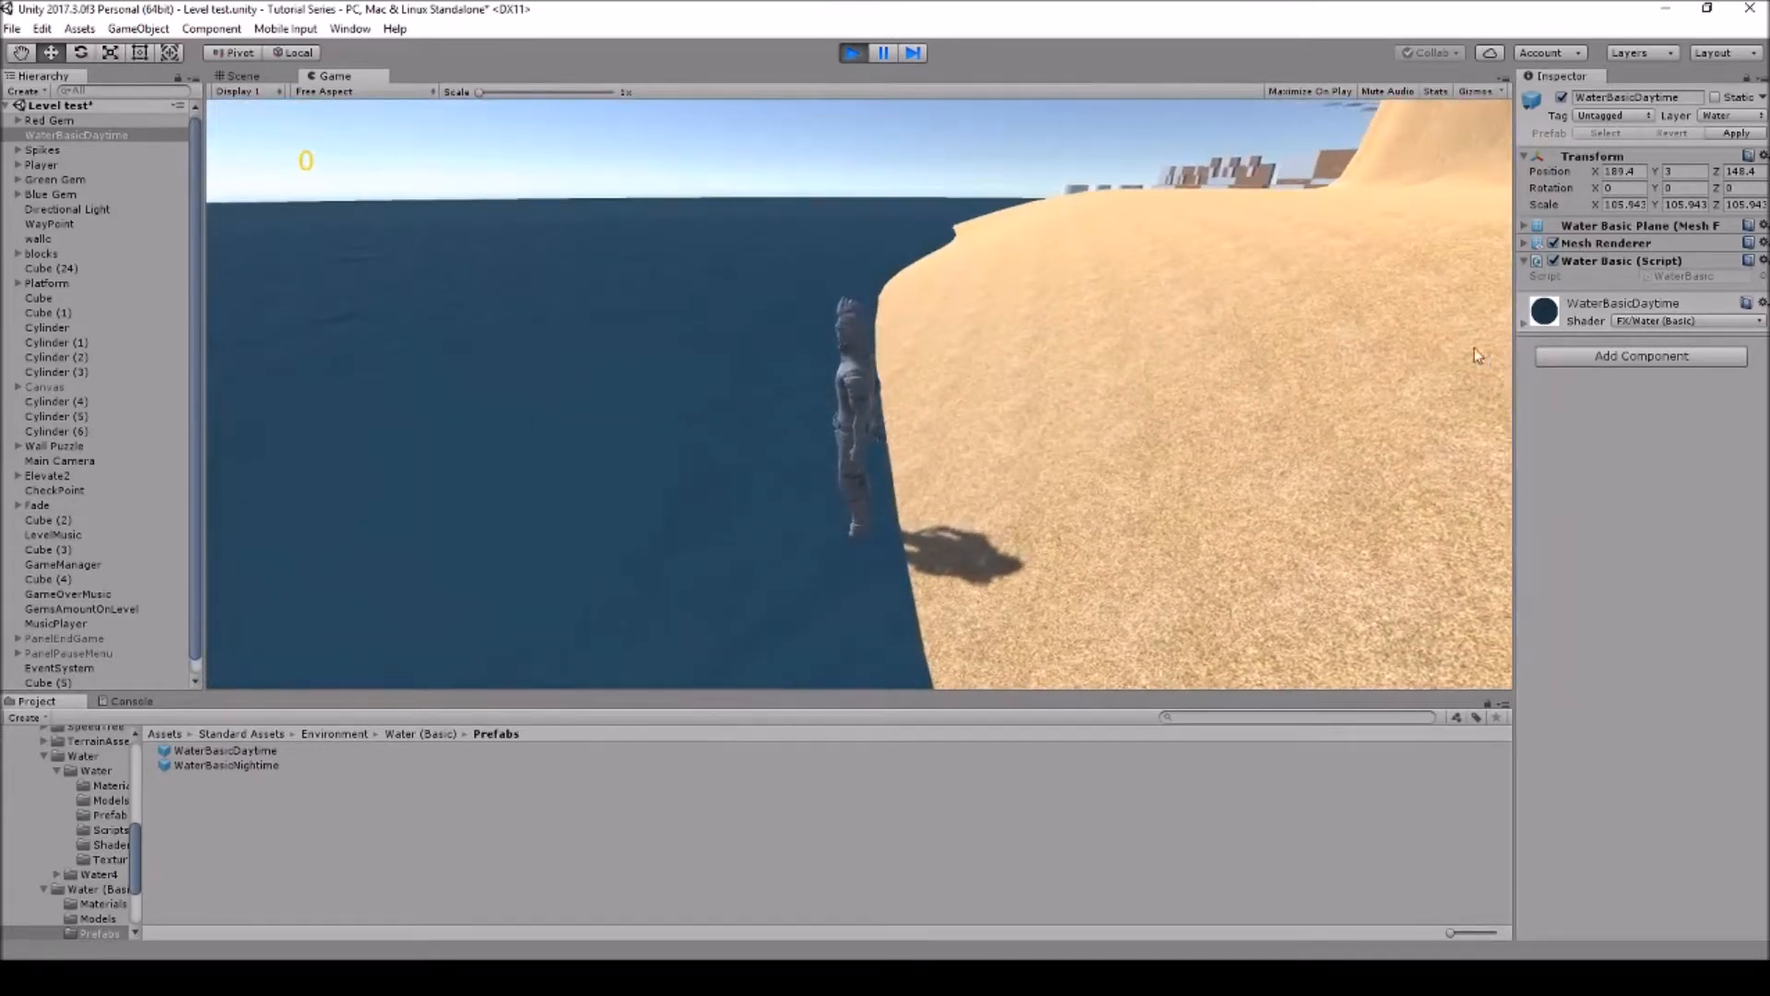
click(854, 52)
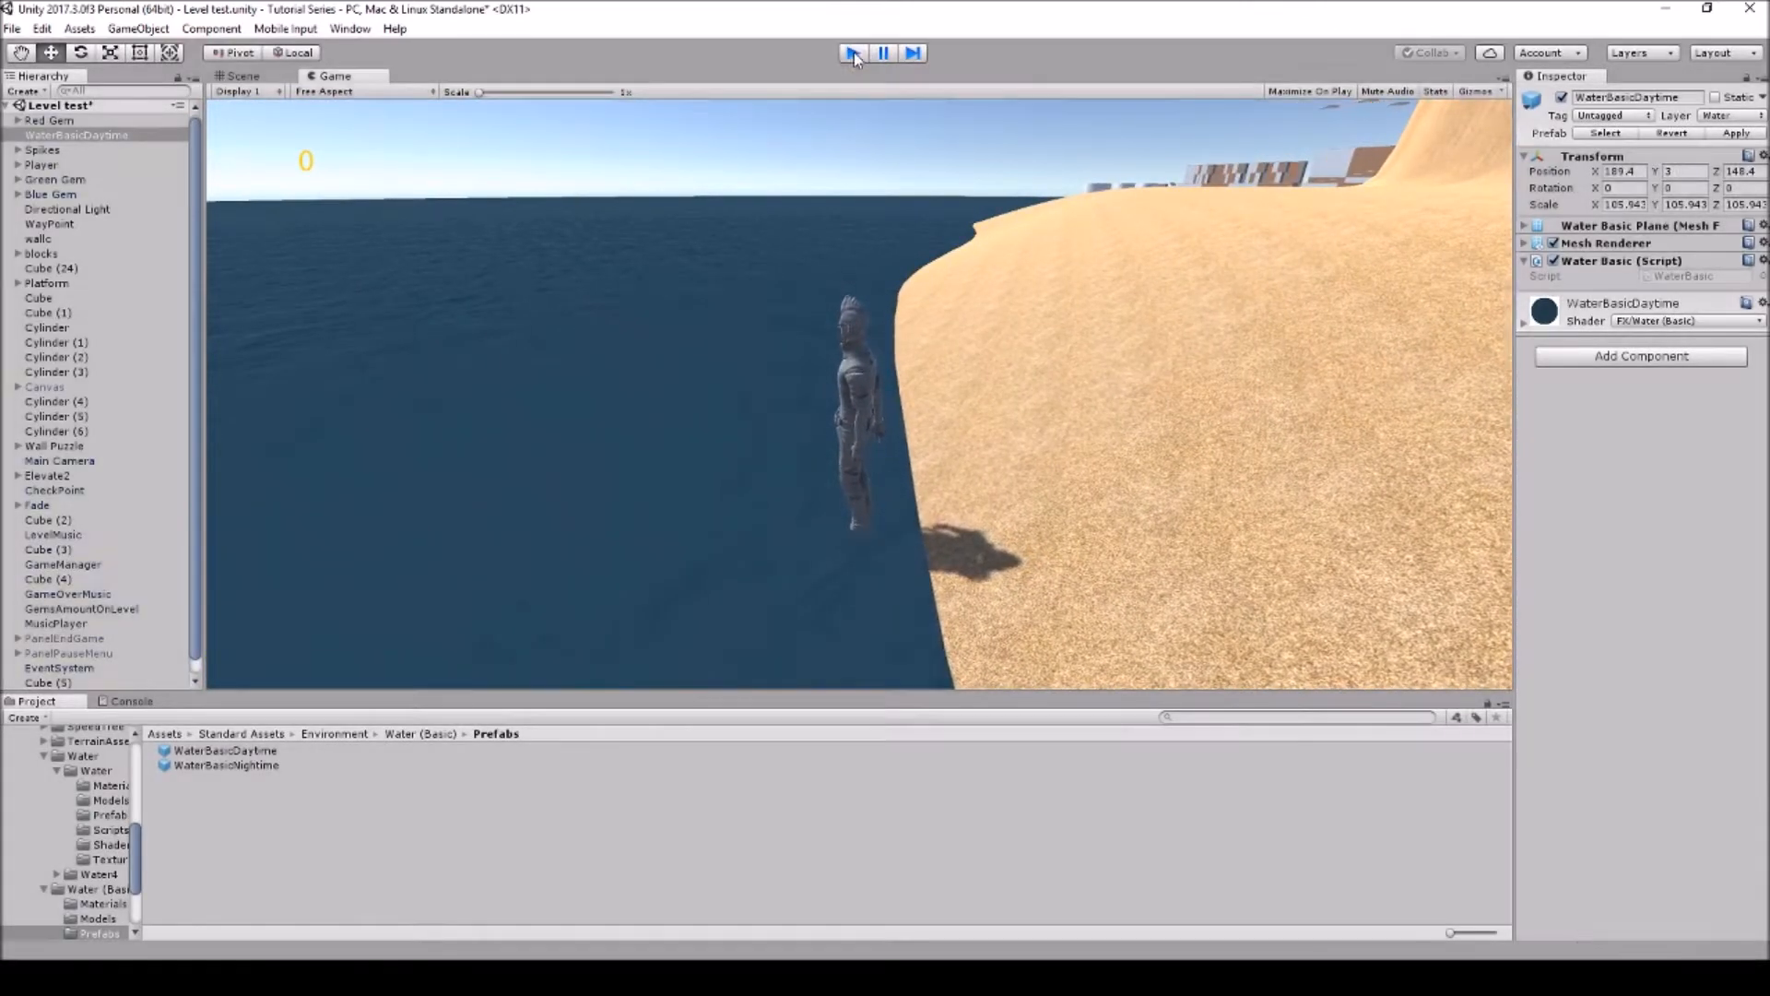
click(118, 140)
key(Delete)
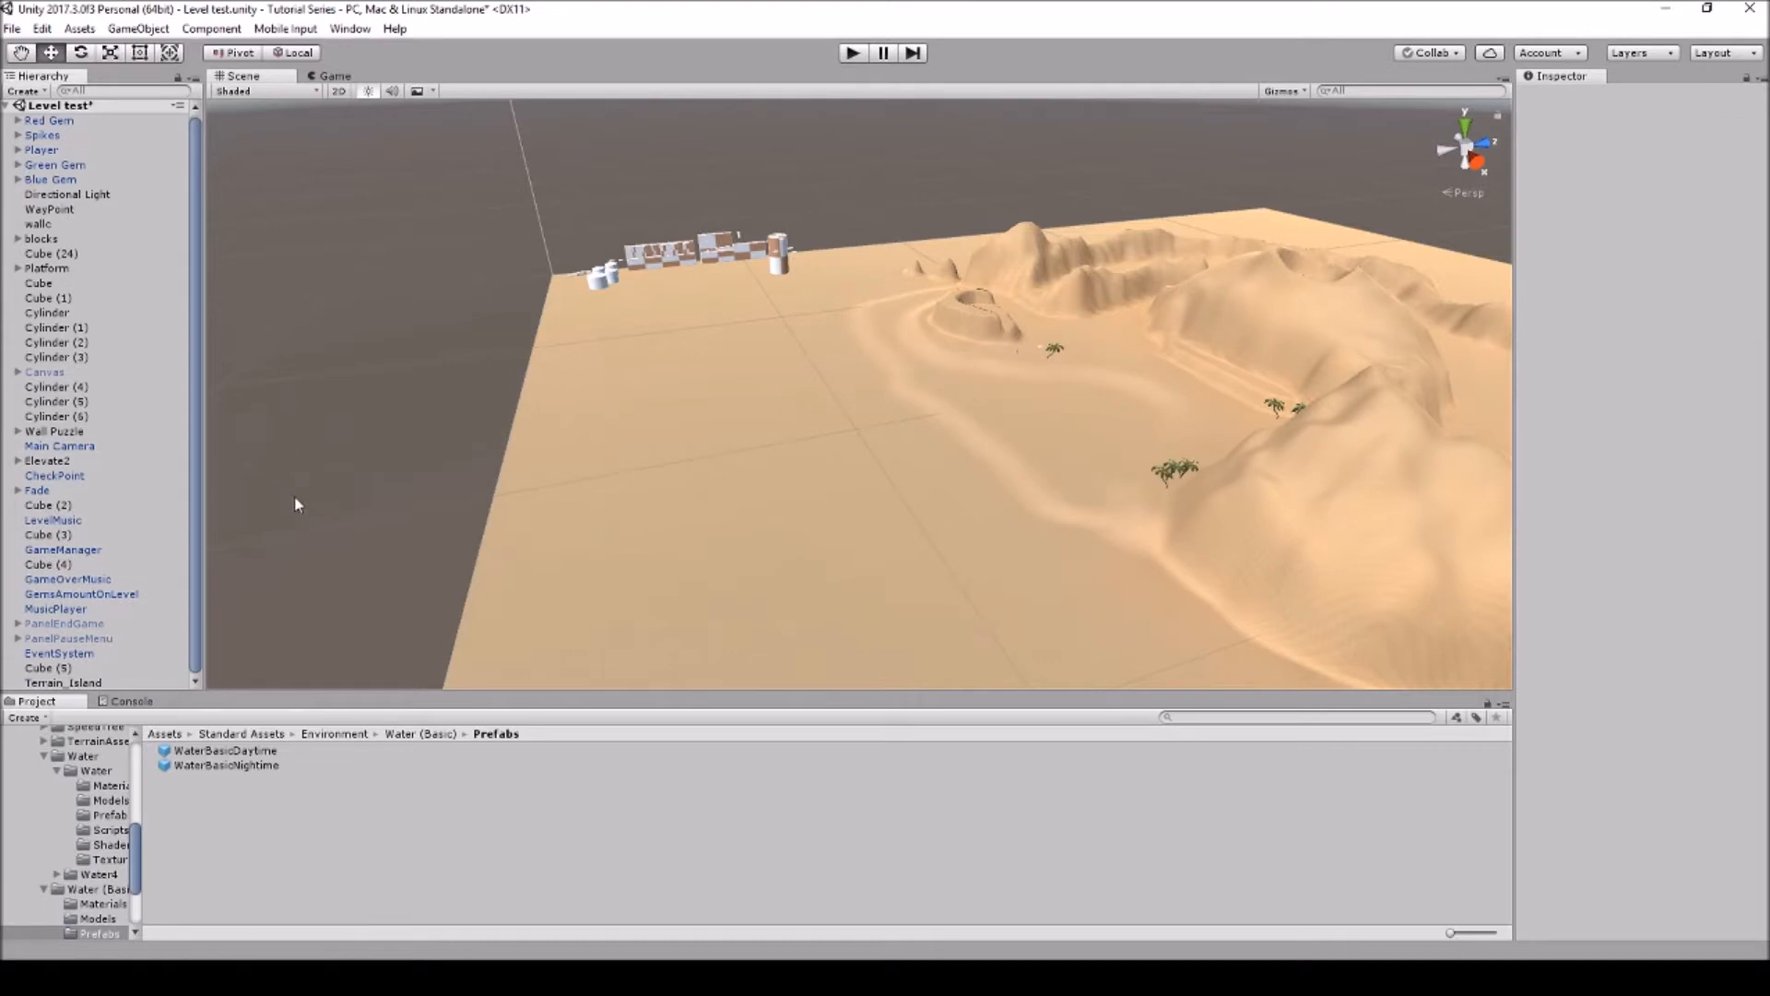
Place the Water4Advanced prefab from Environment > Water > Water4 > Prefabs on the flat sand beside the island
click(350, 734)
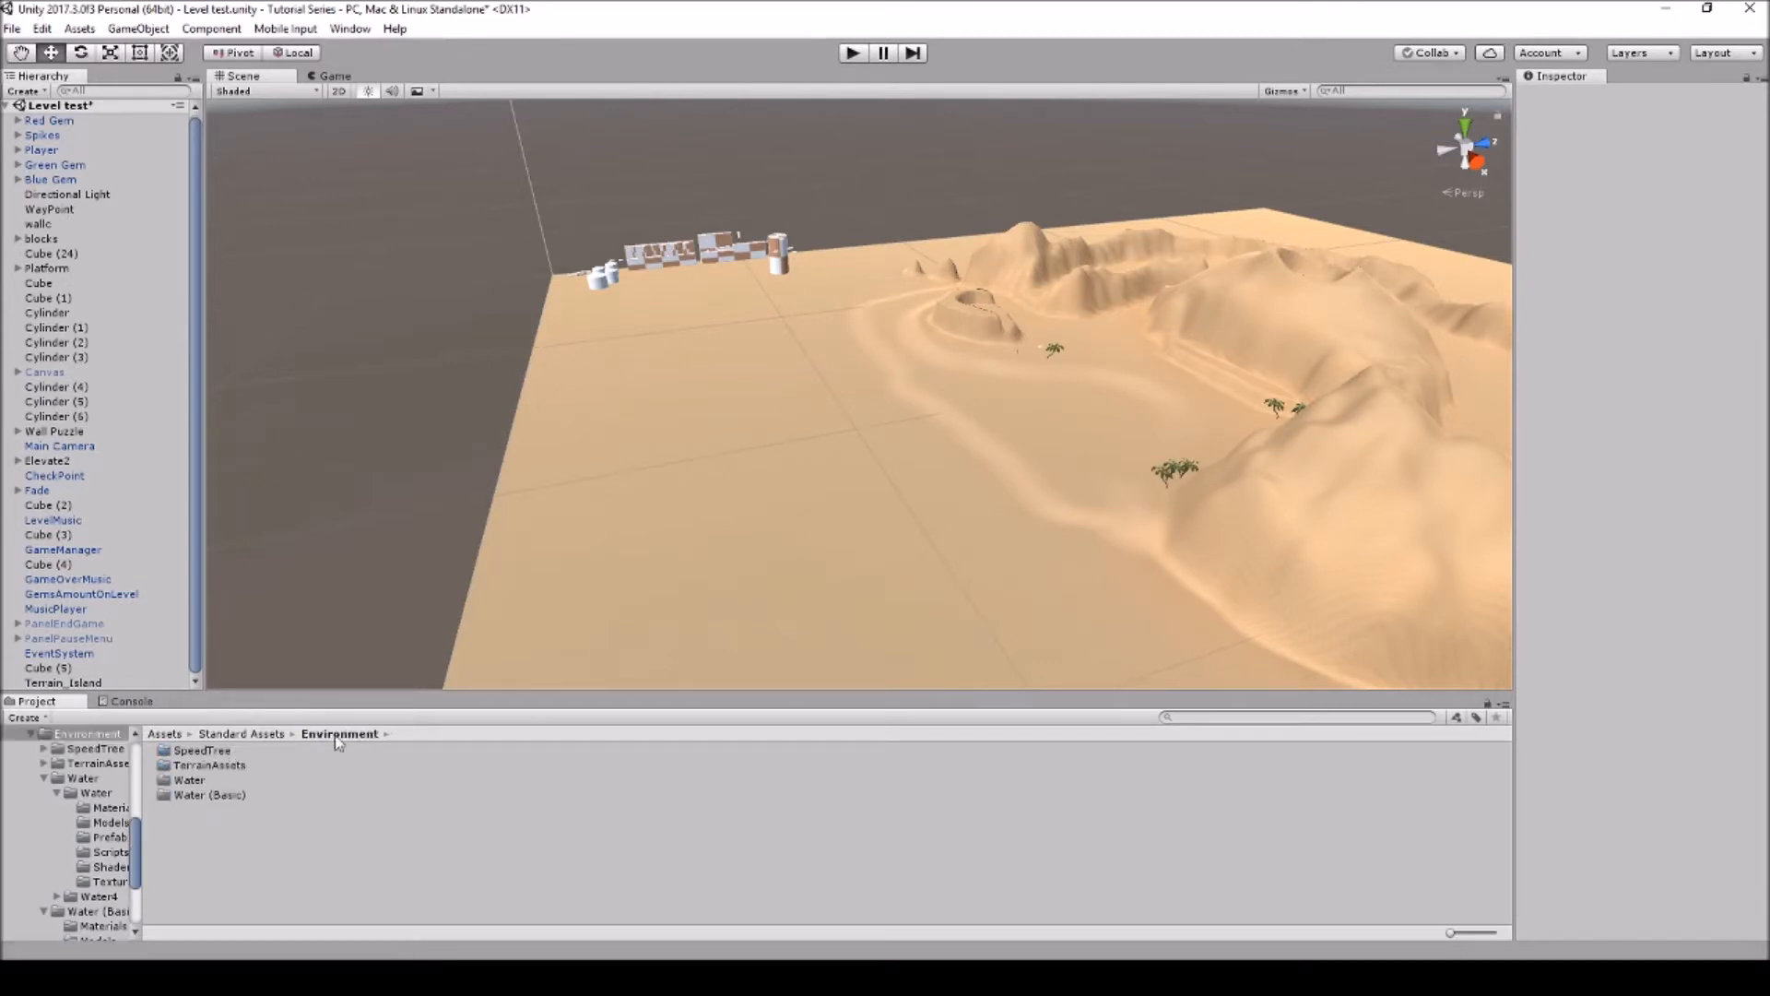
double_click(189, 780)
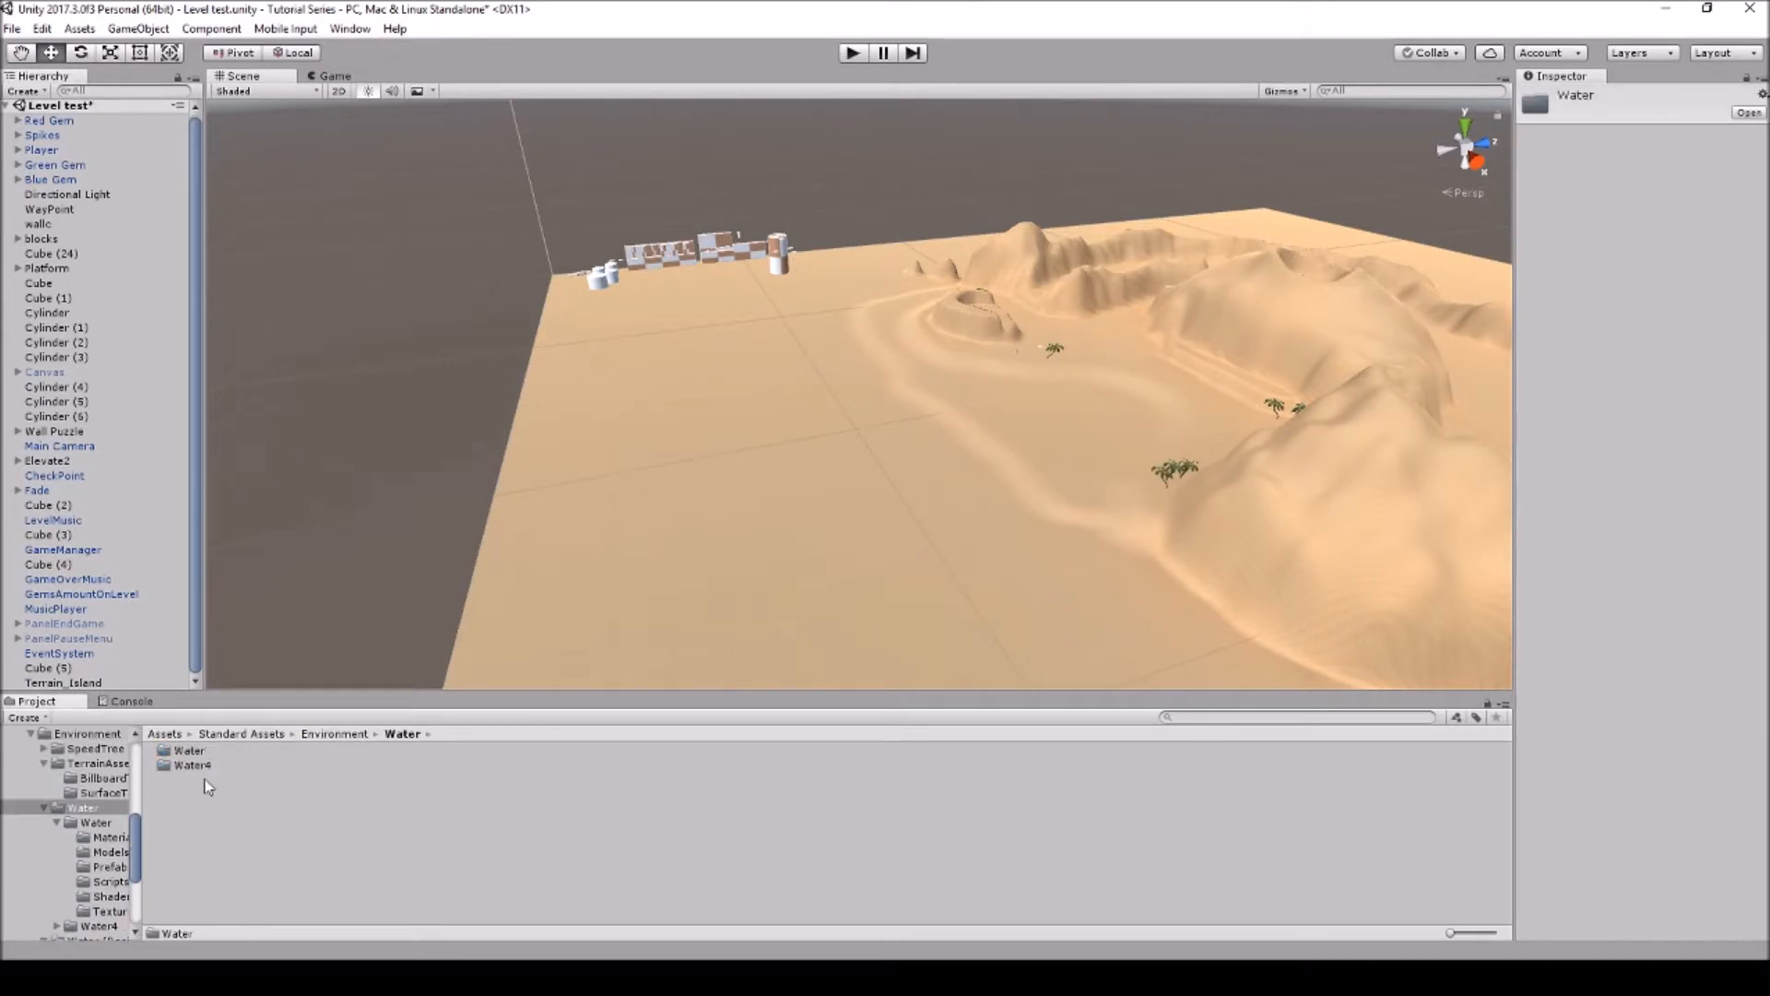
double_click(204, 769)
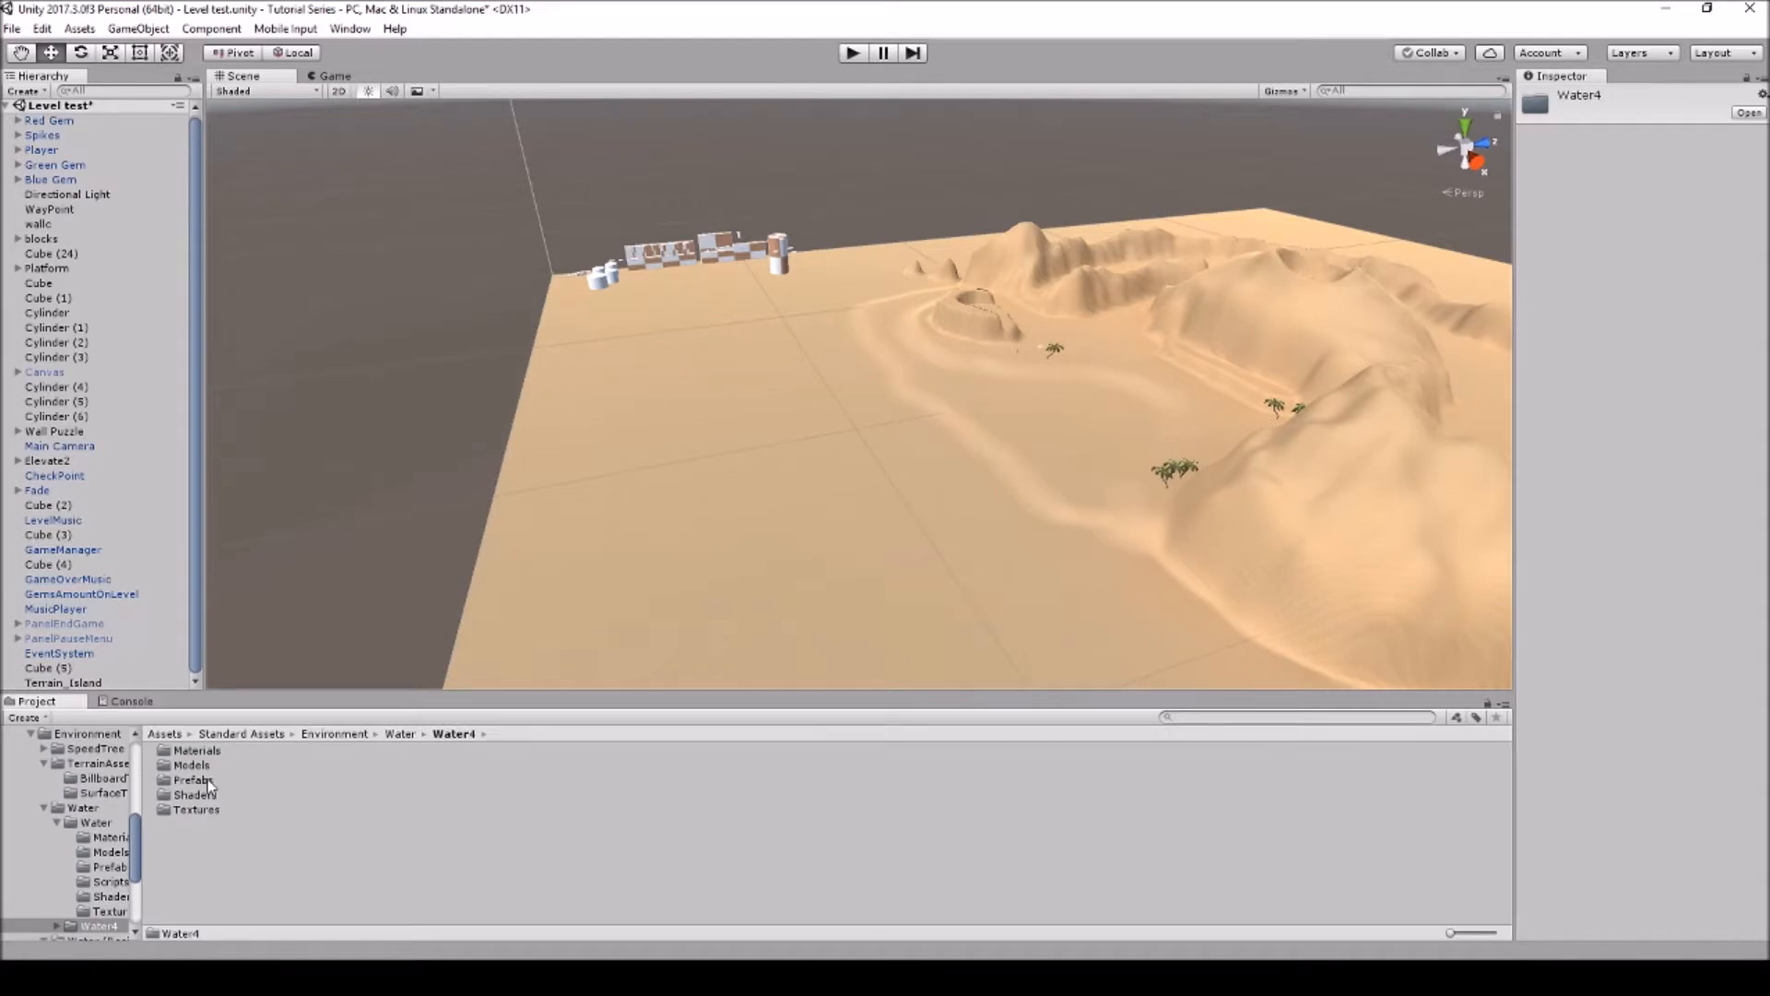
double_click(208, 783)
drag(219, 750, 881, 467)
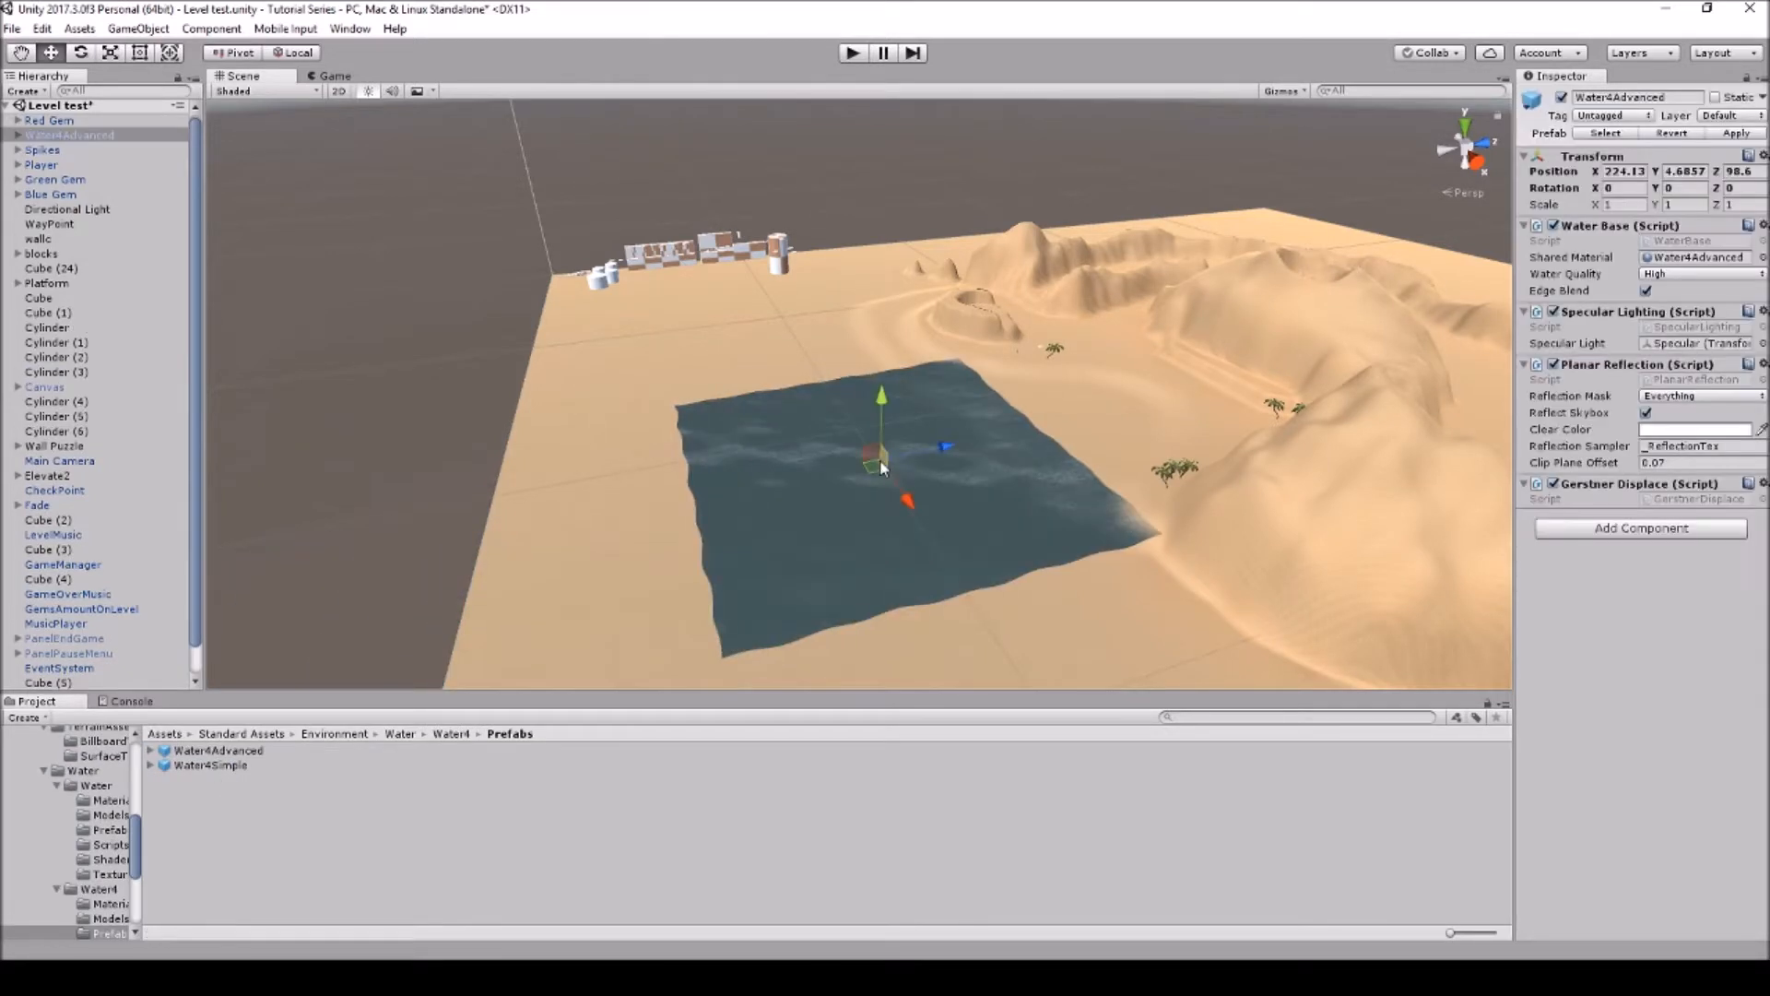
Place the Water4Simple prefab next to the Water4Advanced water for comparison and delete it
drag(223, 765, 699, 484)
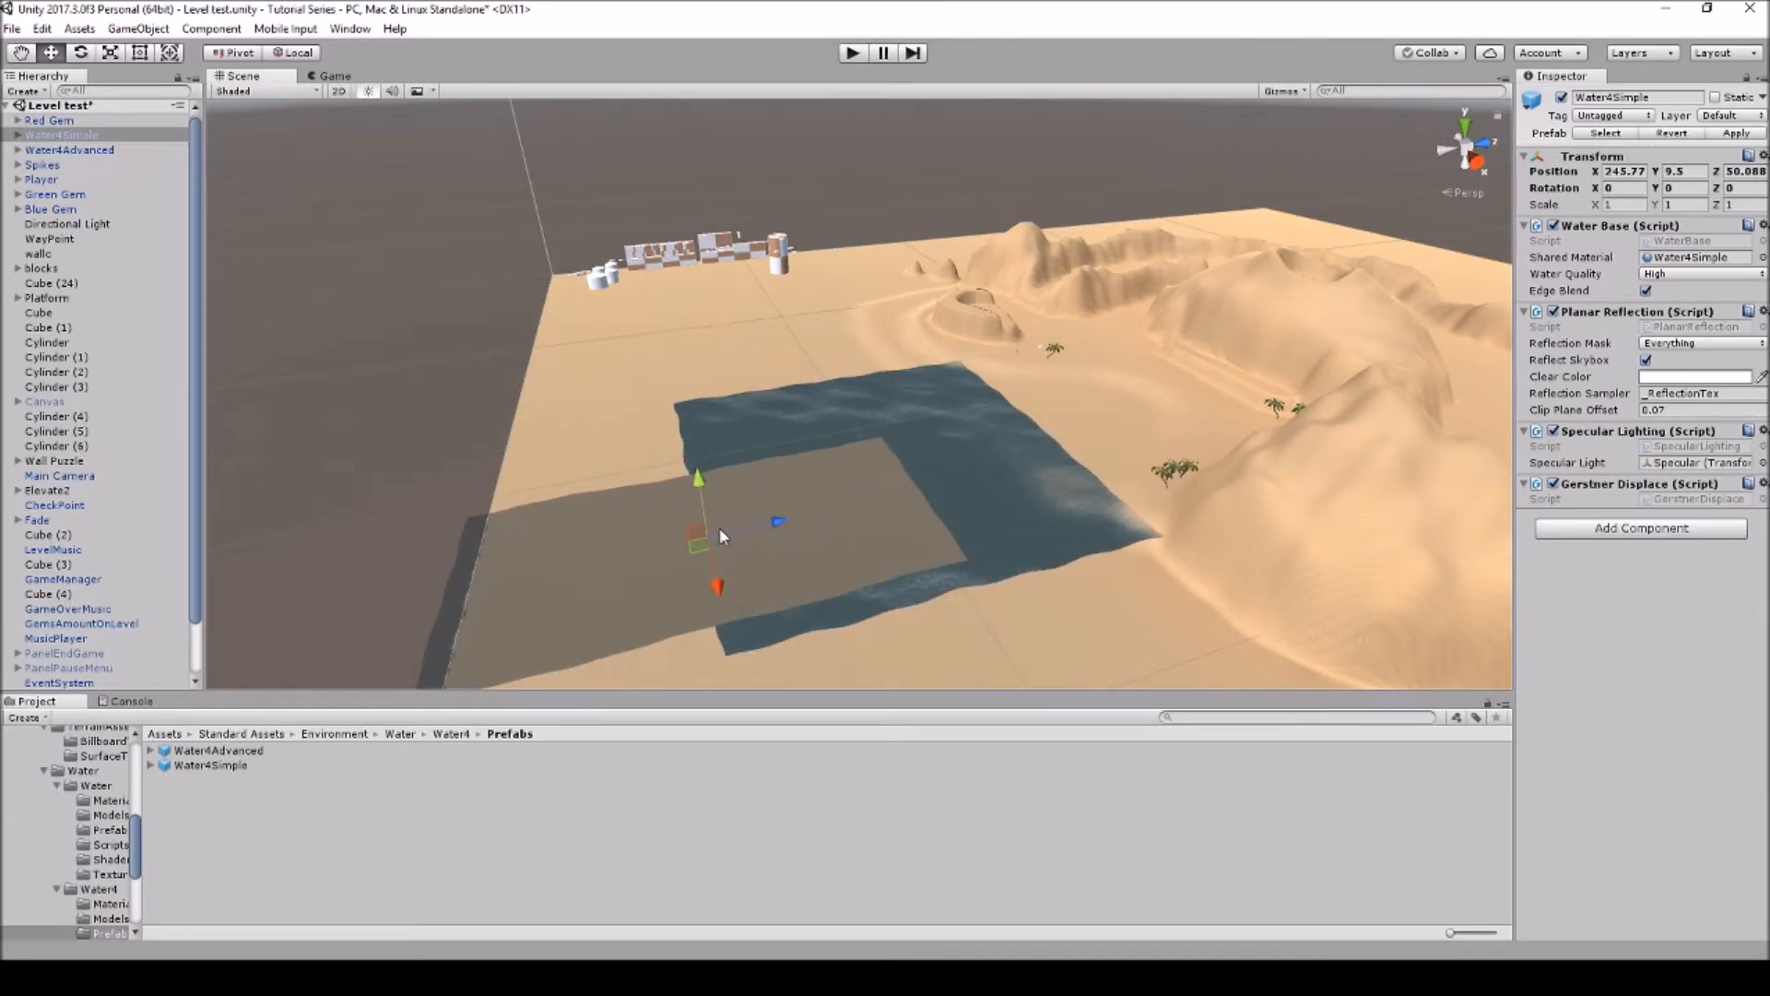
key(Delete)
Scale Water4Advanced uniformly to about 4 and move it to about X 204.6, Z 222.1 so it surrounds the island
click(835, 536)
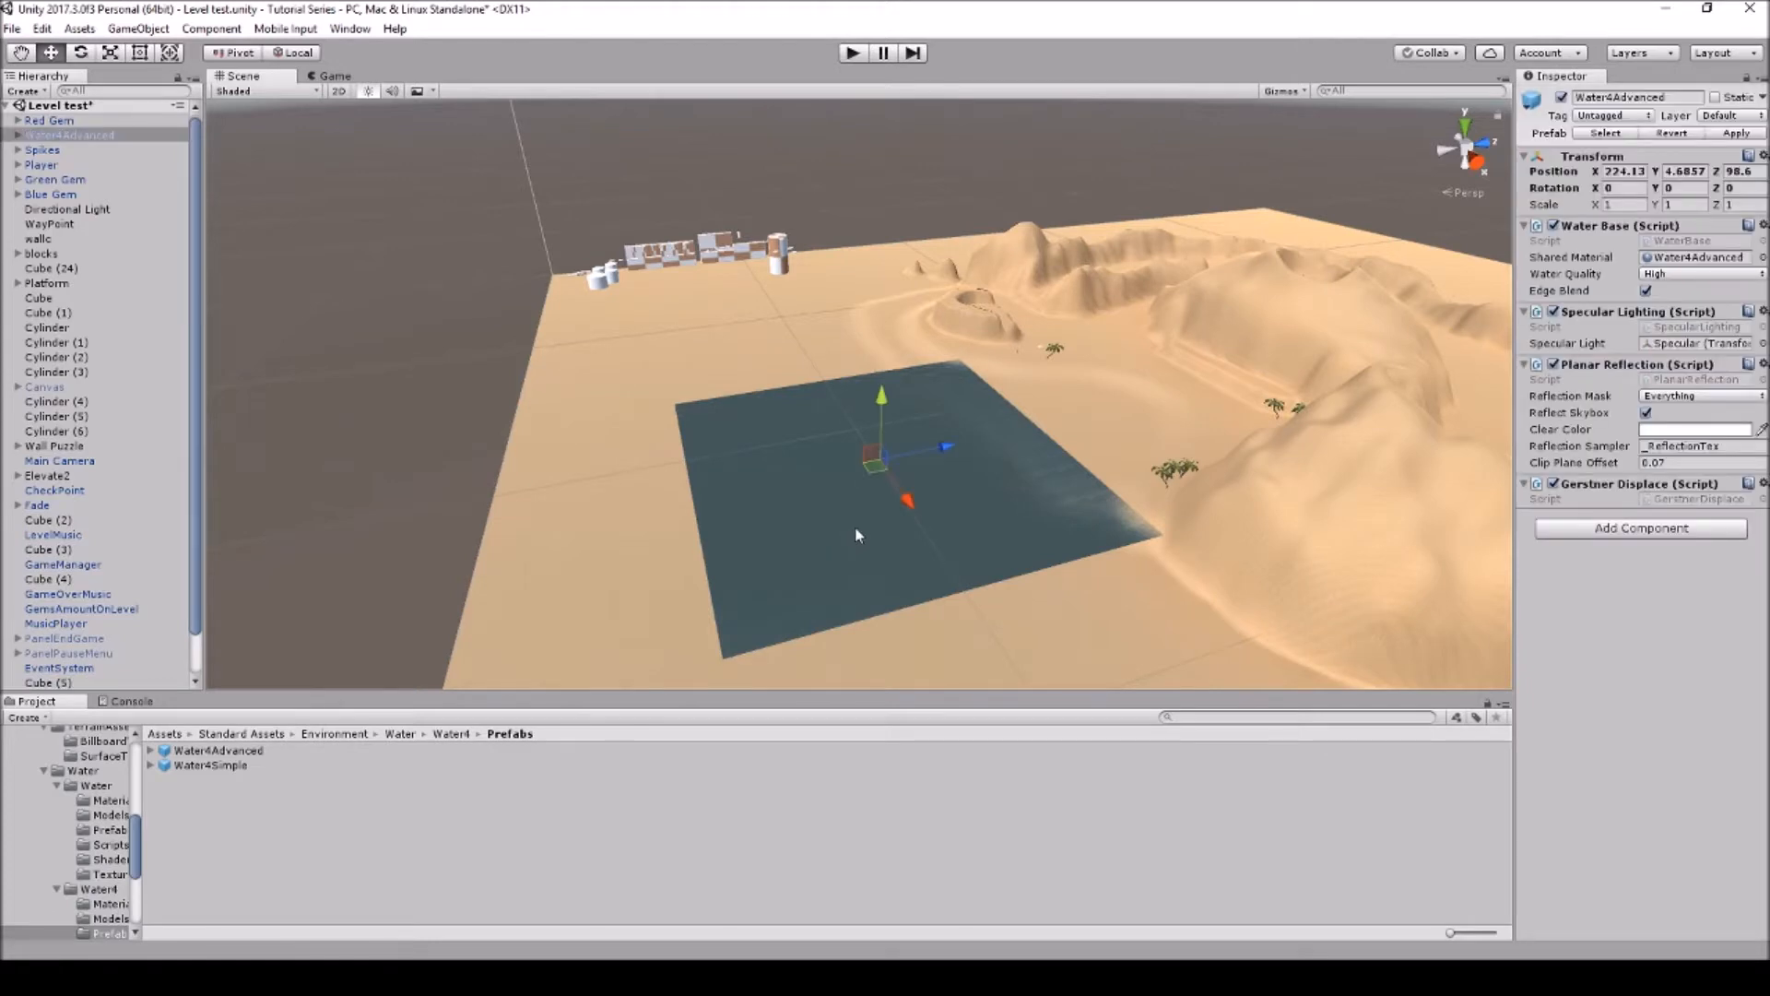
drag(938, 450, 986, 435)
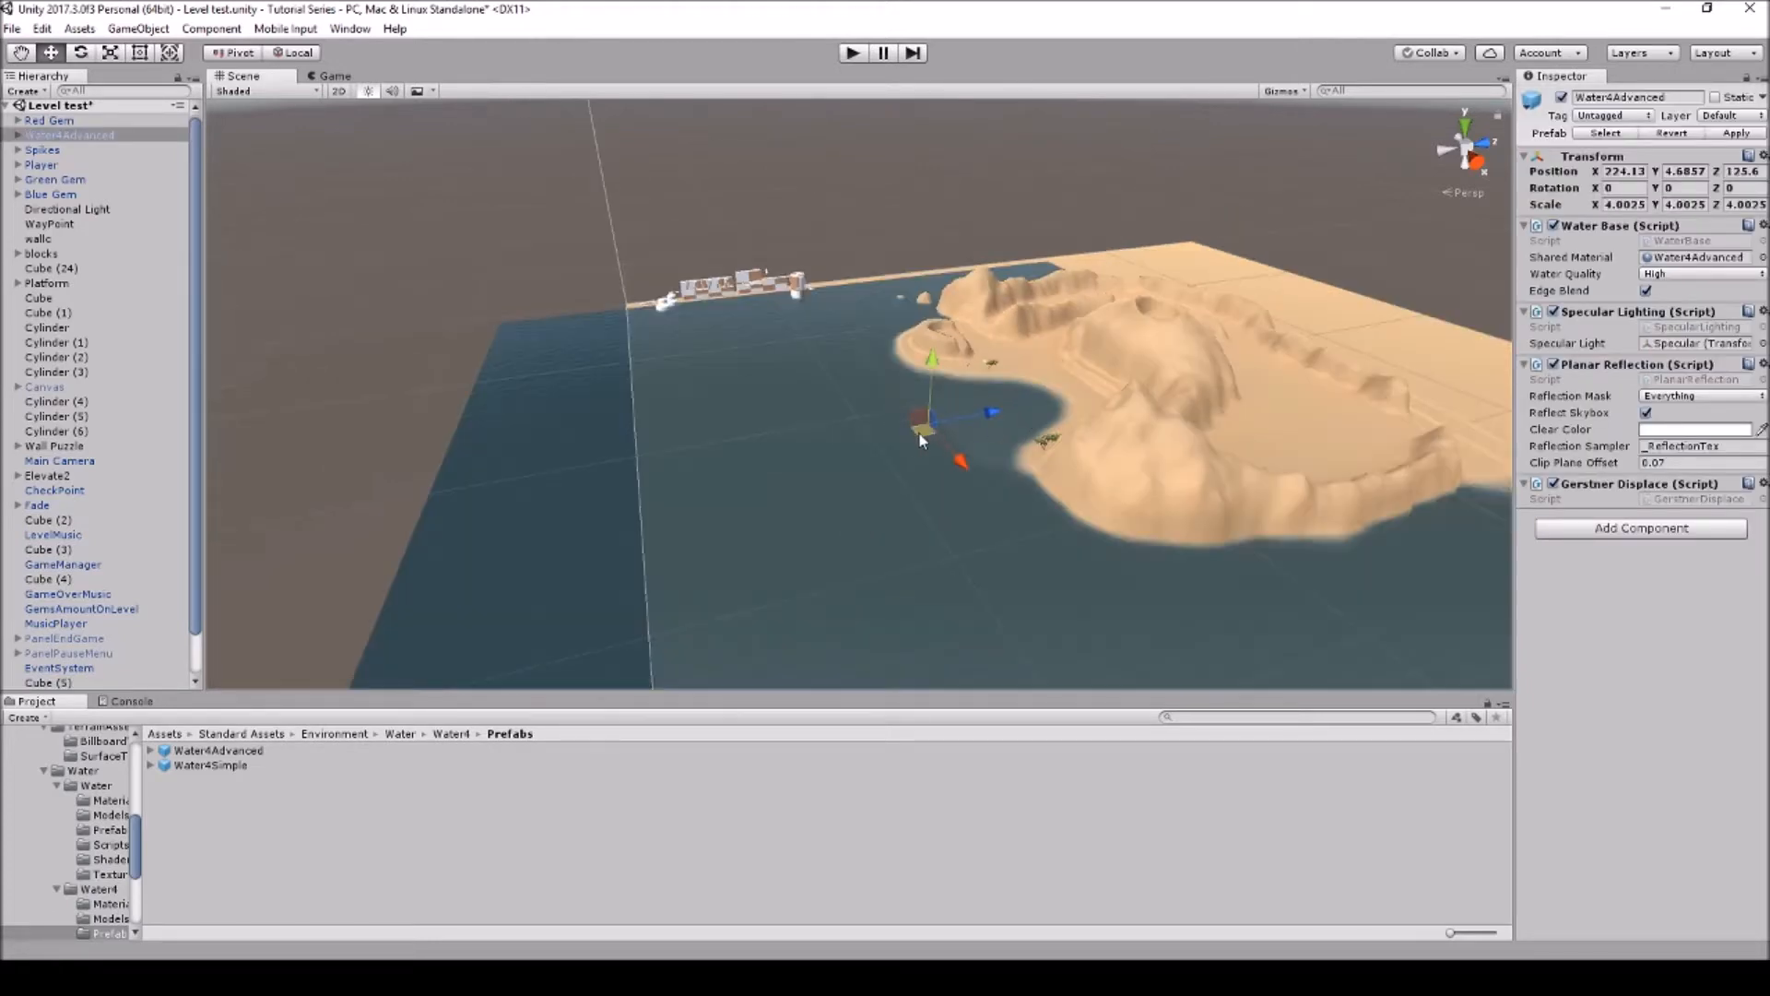
drag(920, 434, 1075, 380)
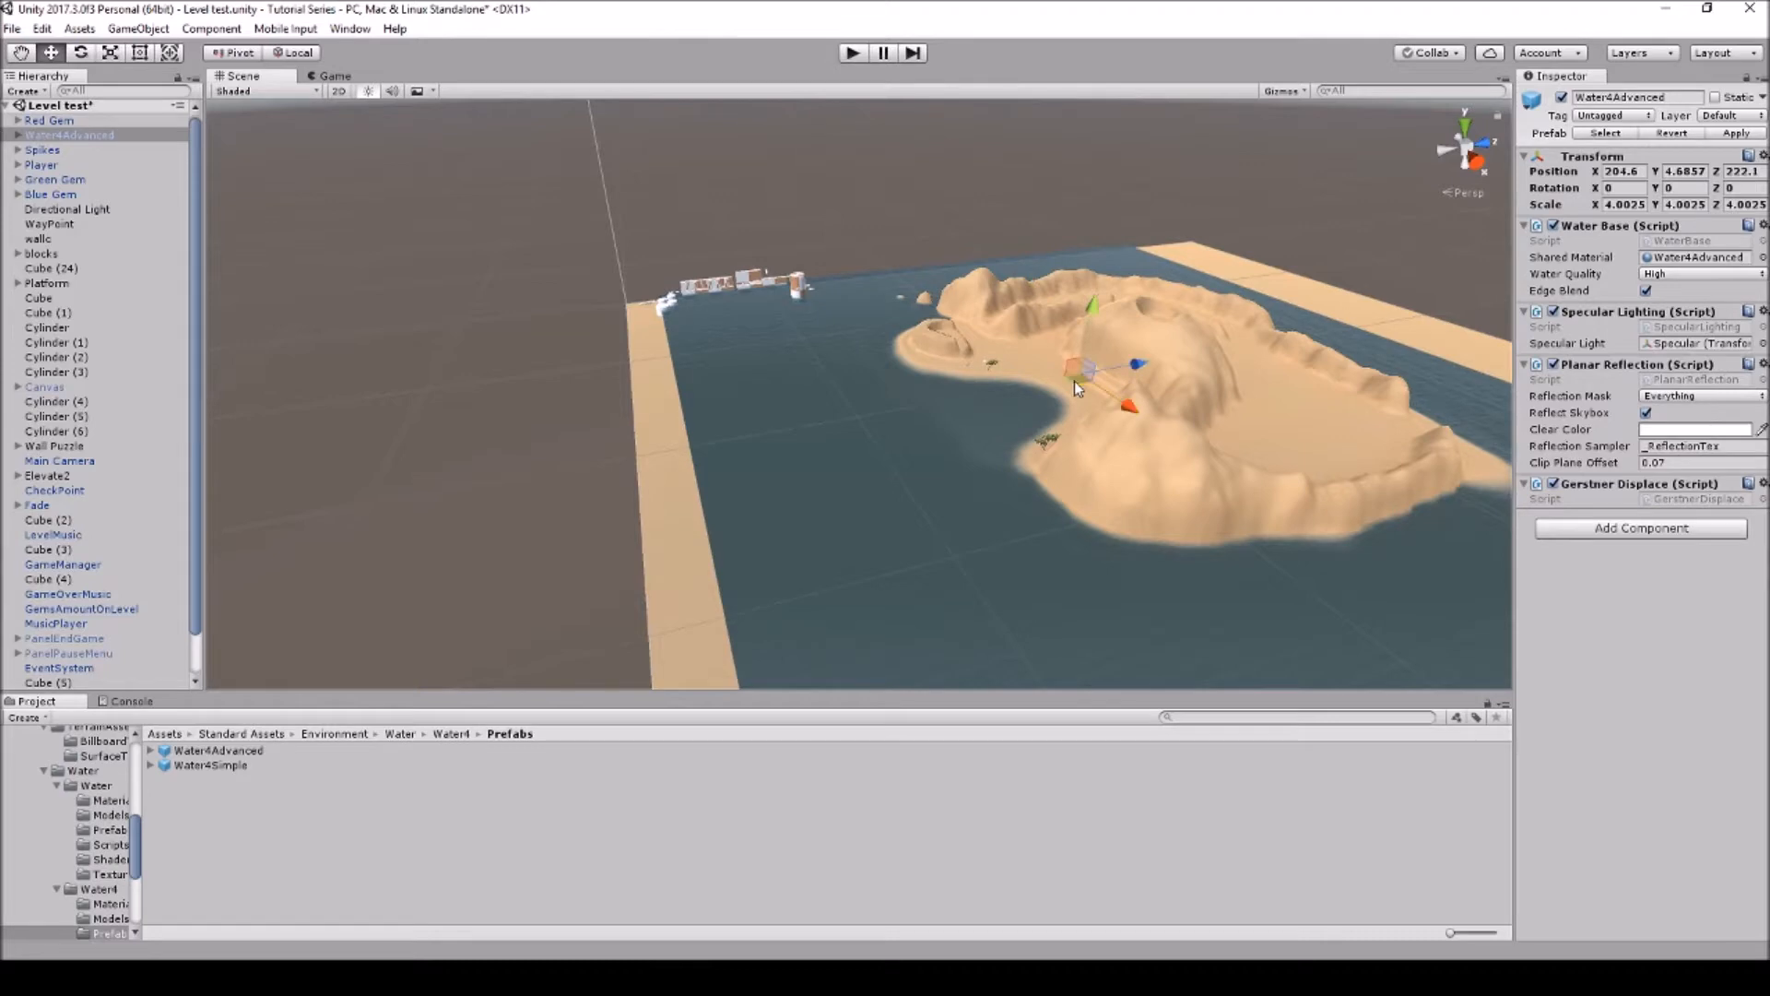
Play-test the Water4Advanced water from the beach, and delete Water4Advanced from the scene after stopping
click(854, 56)
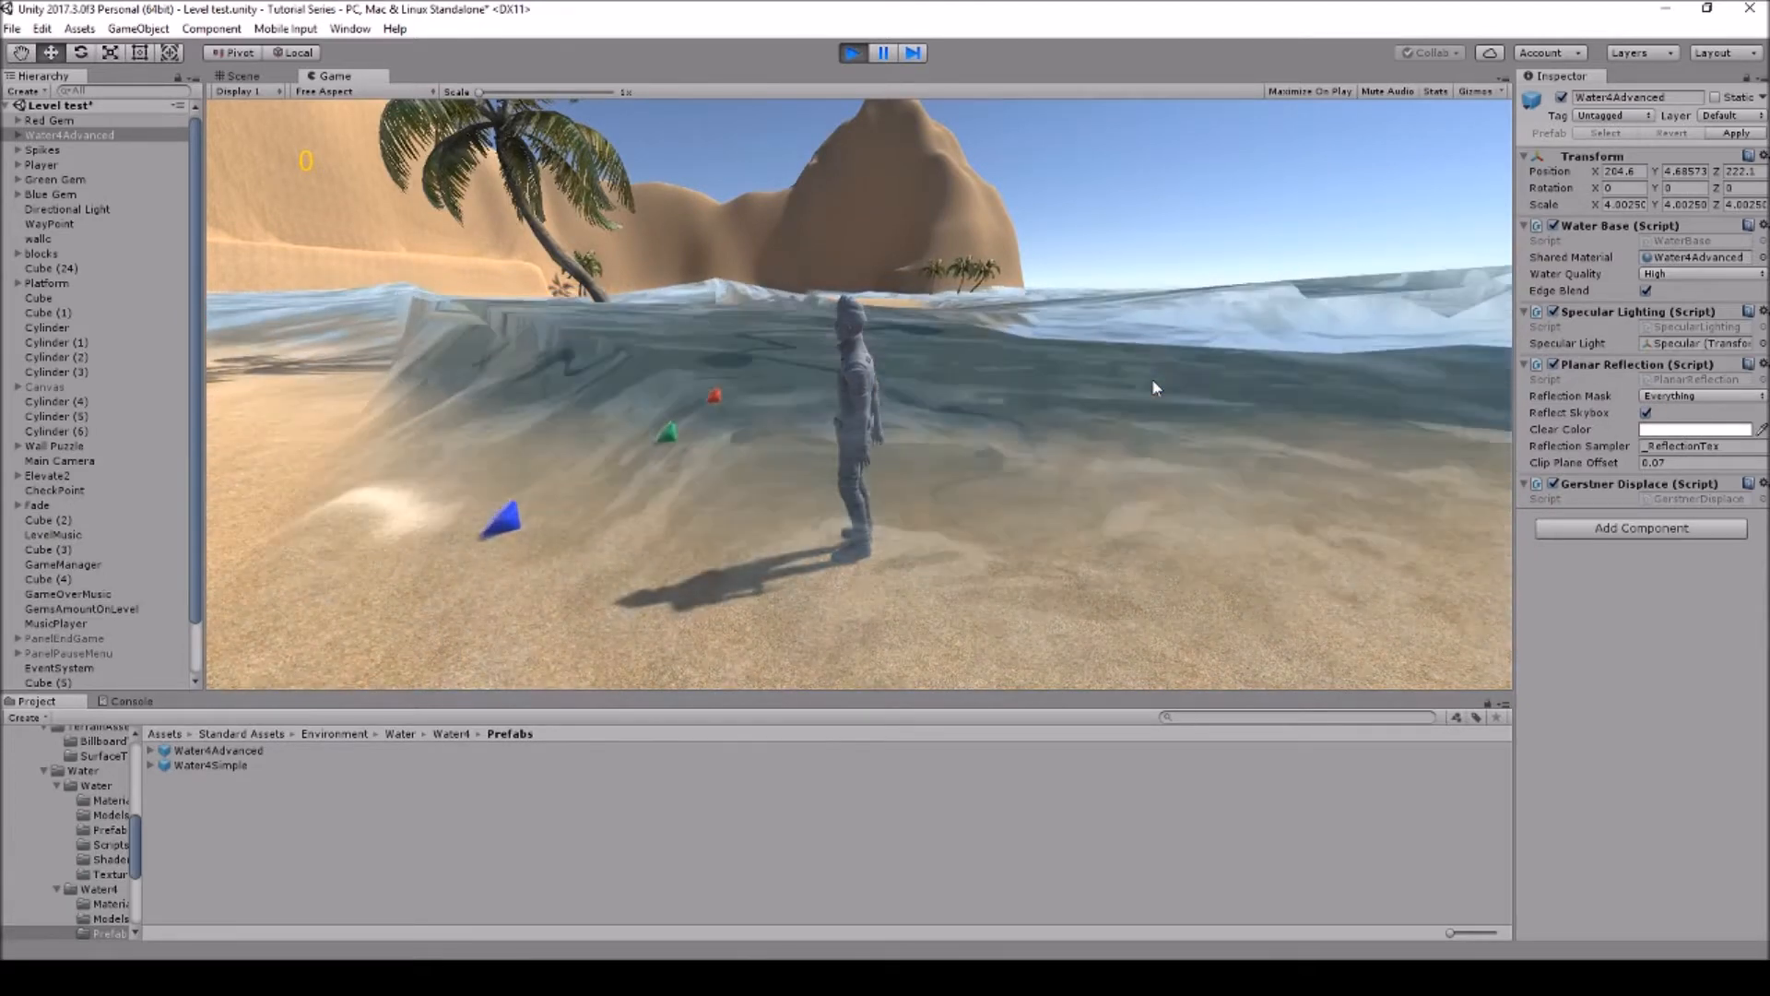
click(855, 52)
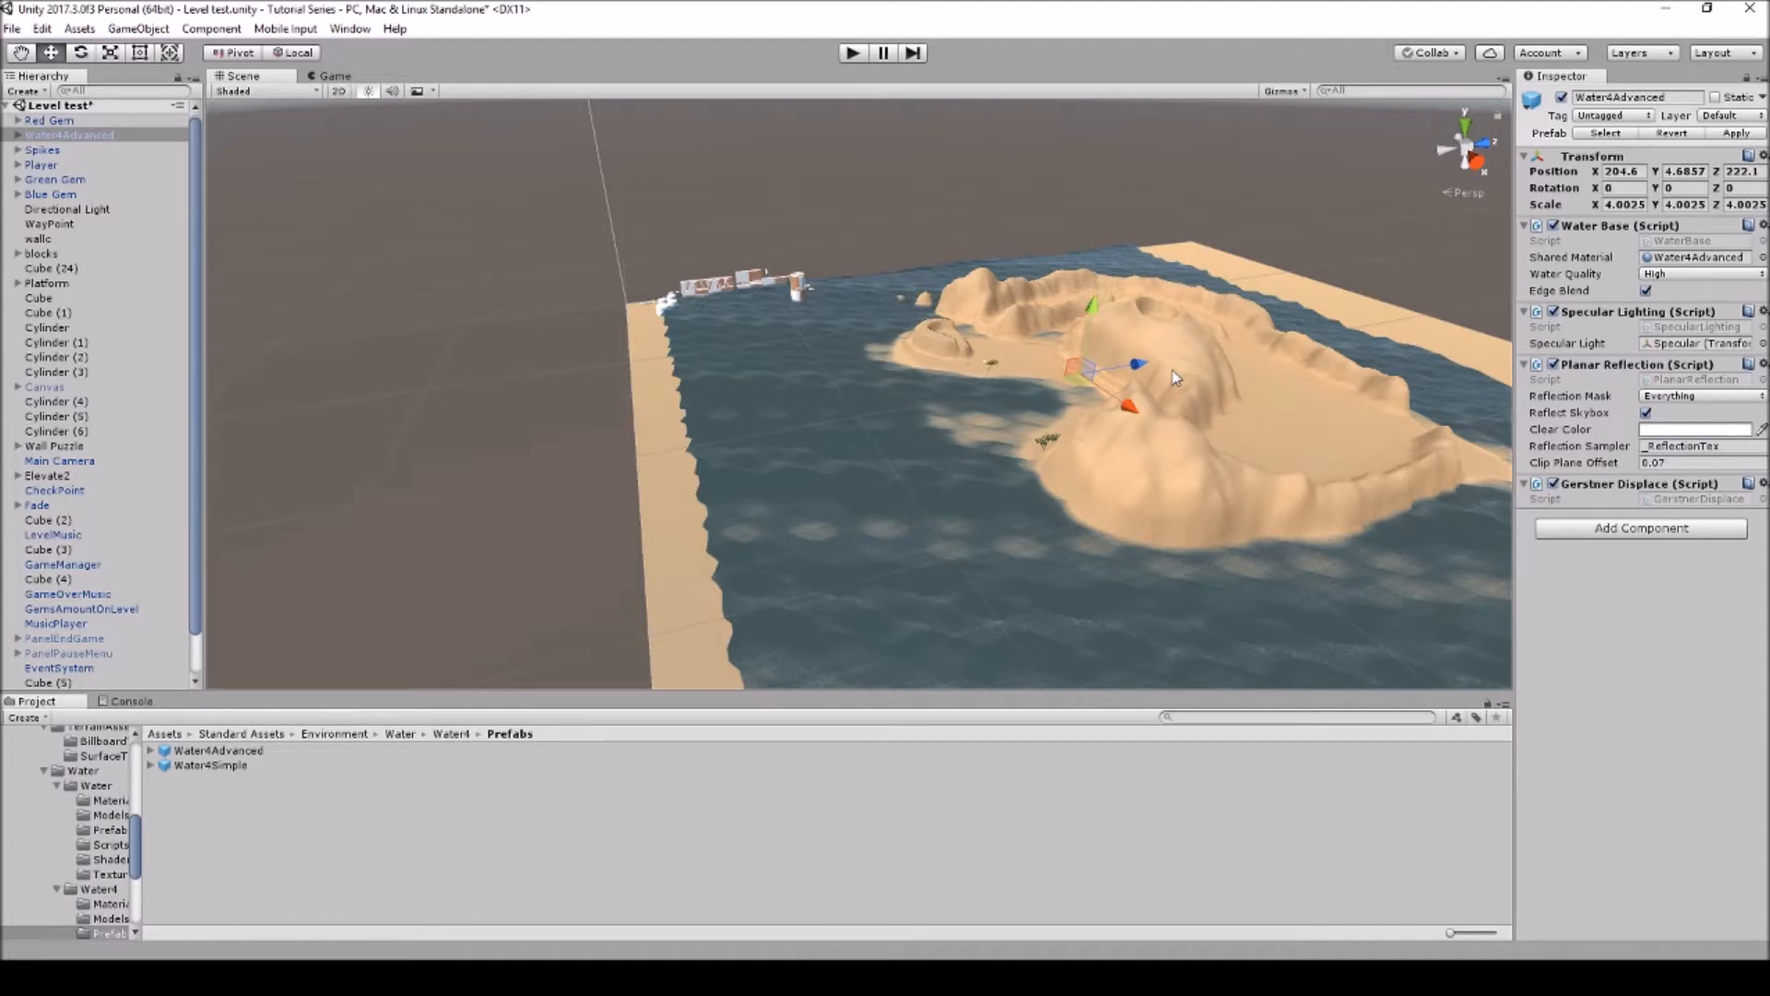
click(952, 452)
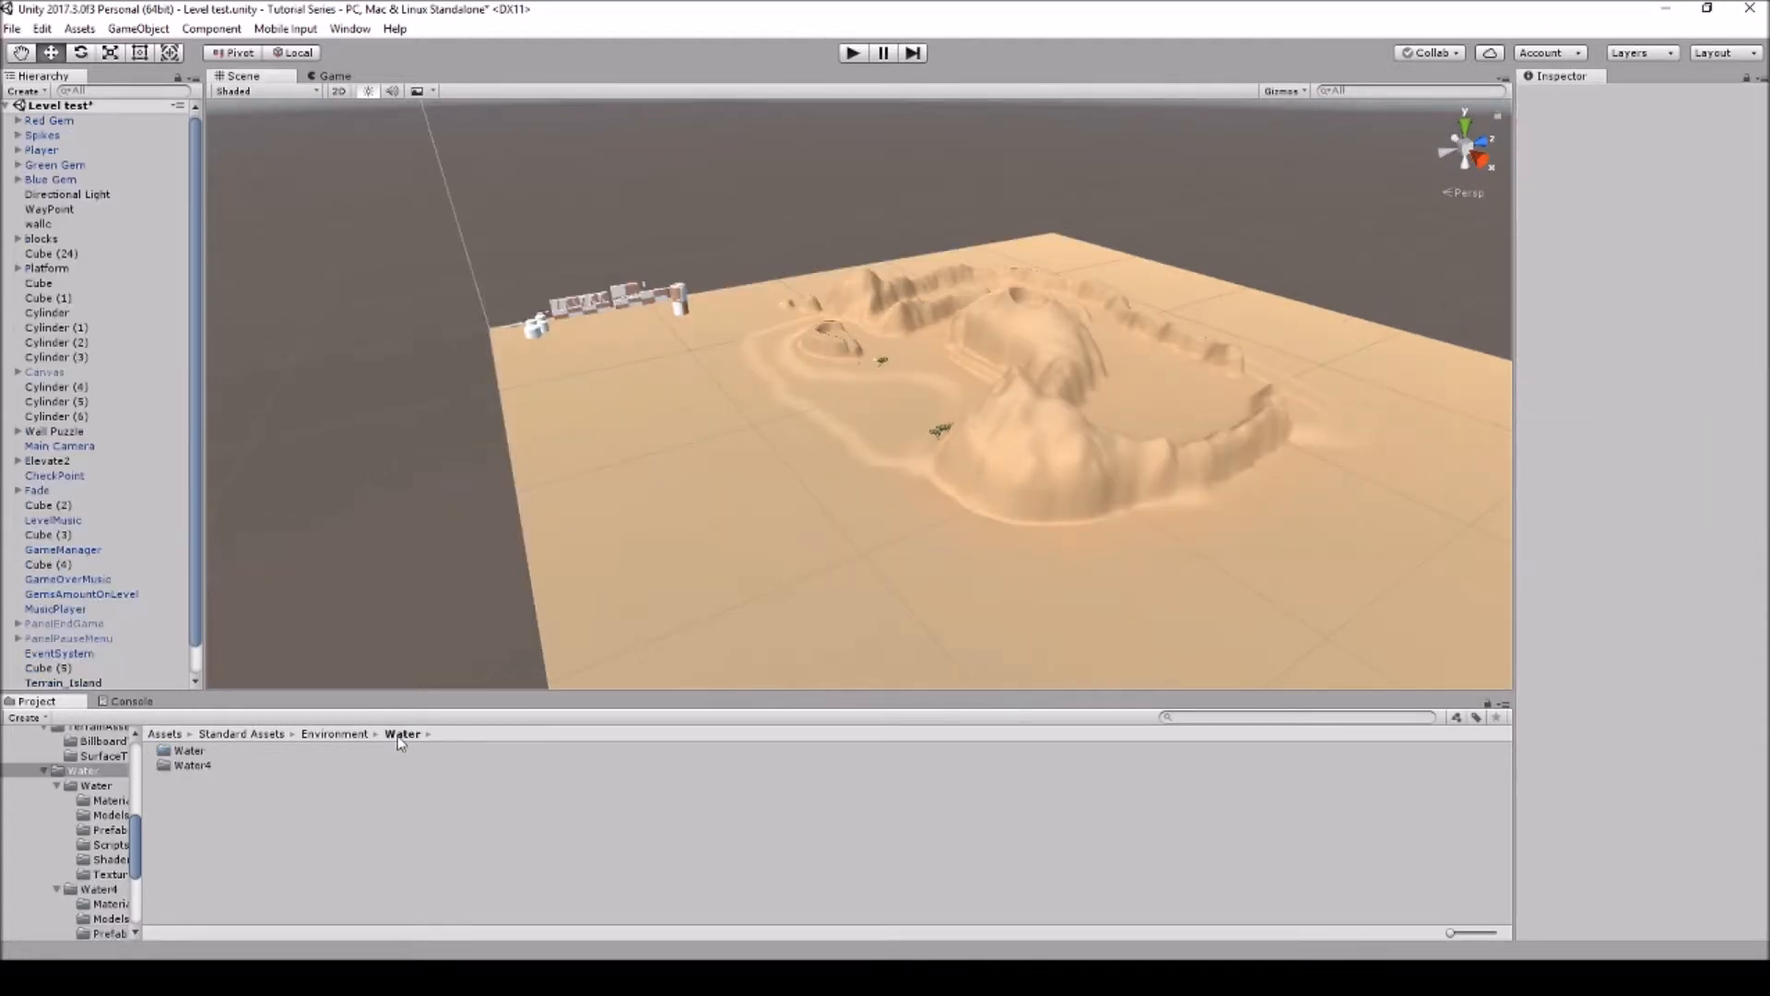
Place the WaterBasicNightime prefab from Environment > Water (Basic) > Prefabs at Y 3, scaled to about 376.3 in X and Z, around the island
click(351, 735)
click(208, 788)
double_click(207, 793)
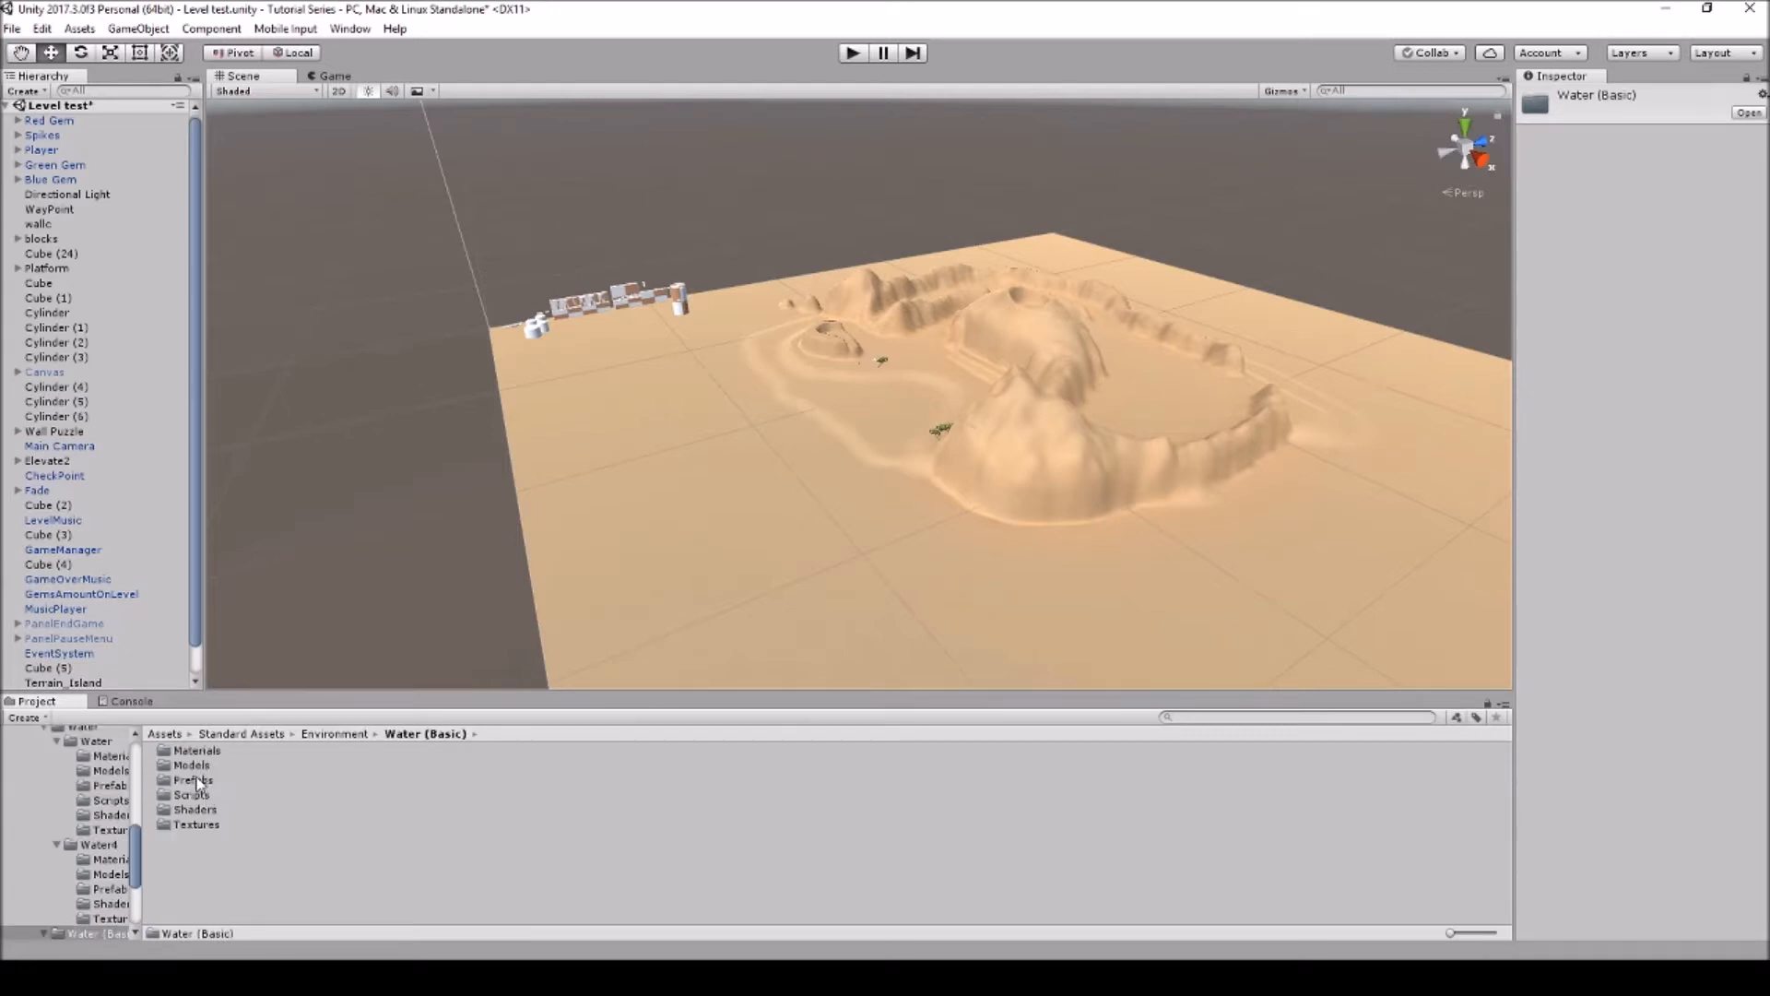
double_click(195, 780)
drag(233, 772, 845, 451)
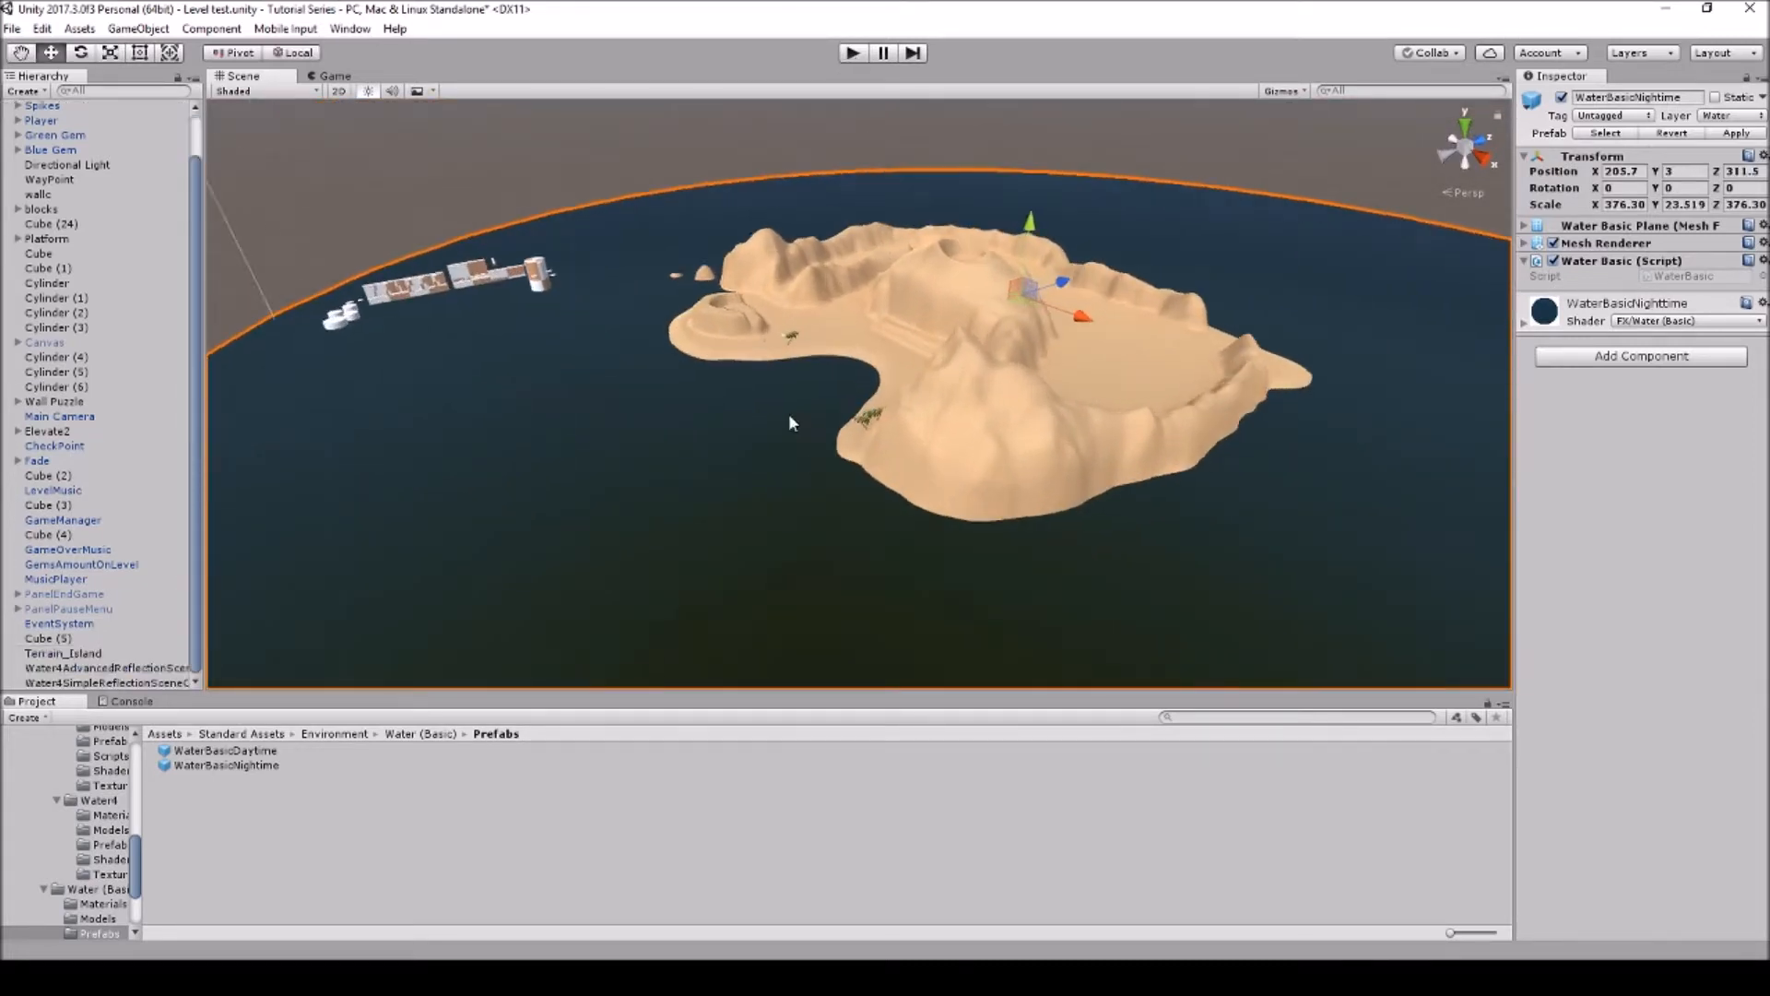
Raise WaterBasicNightime to Y 3.3 to adjust the water level along the island's shoreline
scroll(788, 413, down, 6)
scroll(769, 349, up, 10)
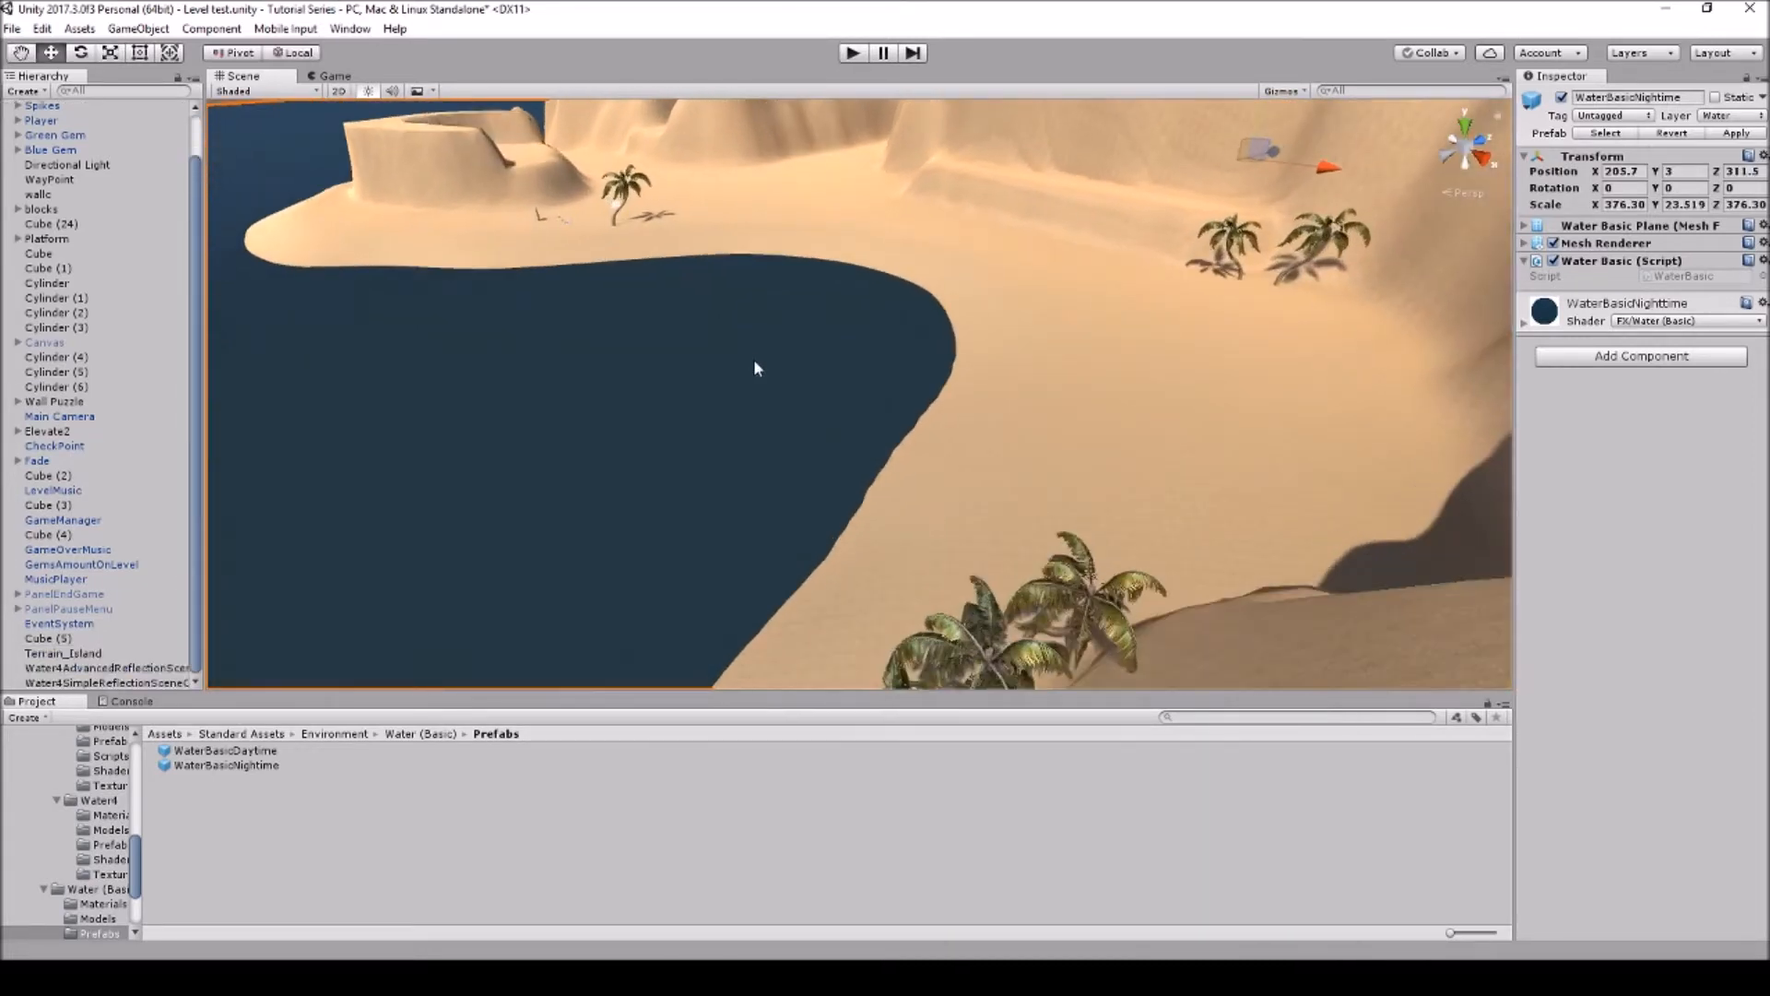
scroll(779, 387, down, 8)
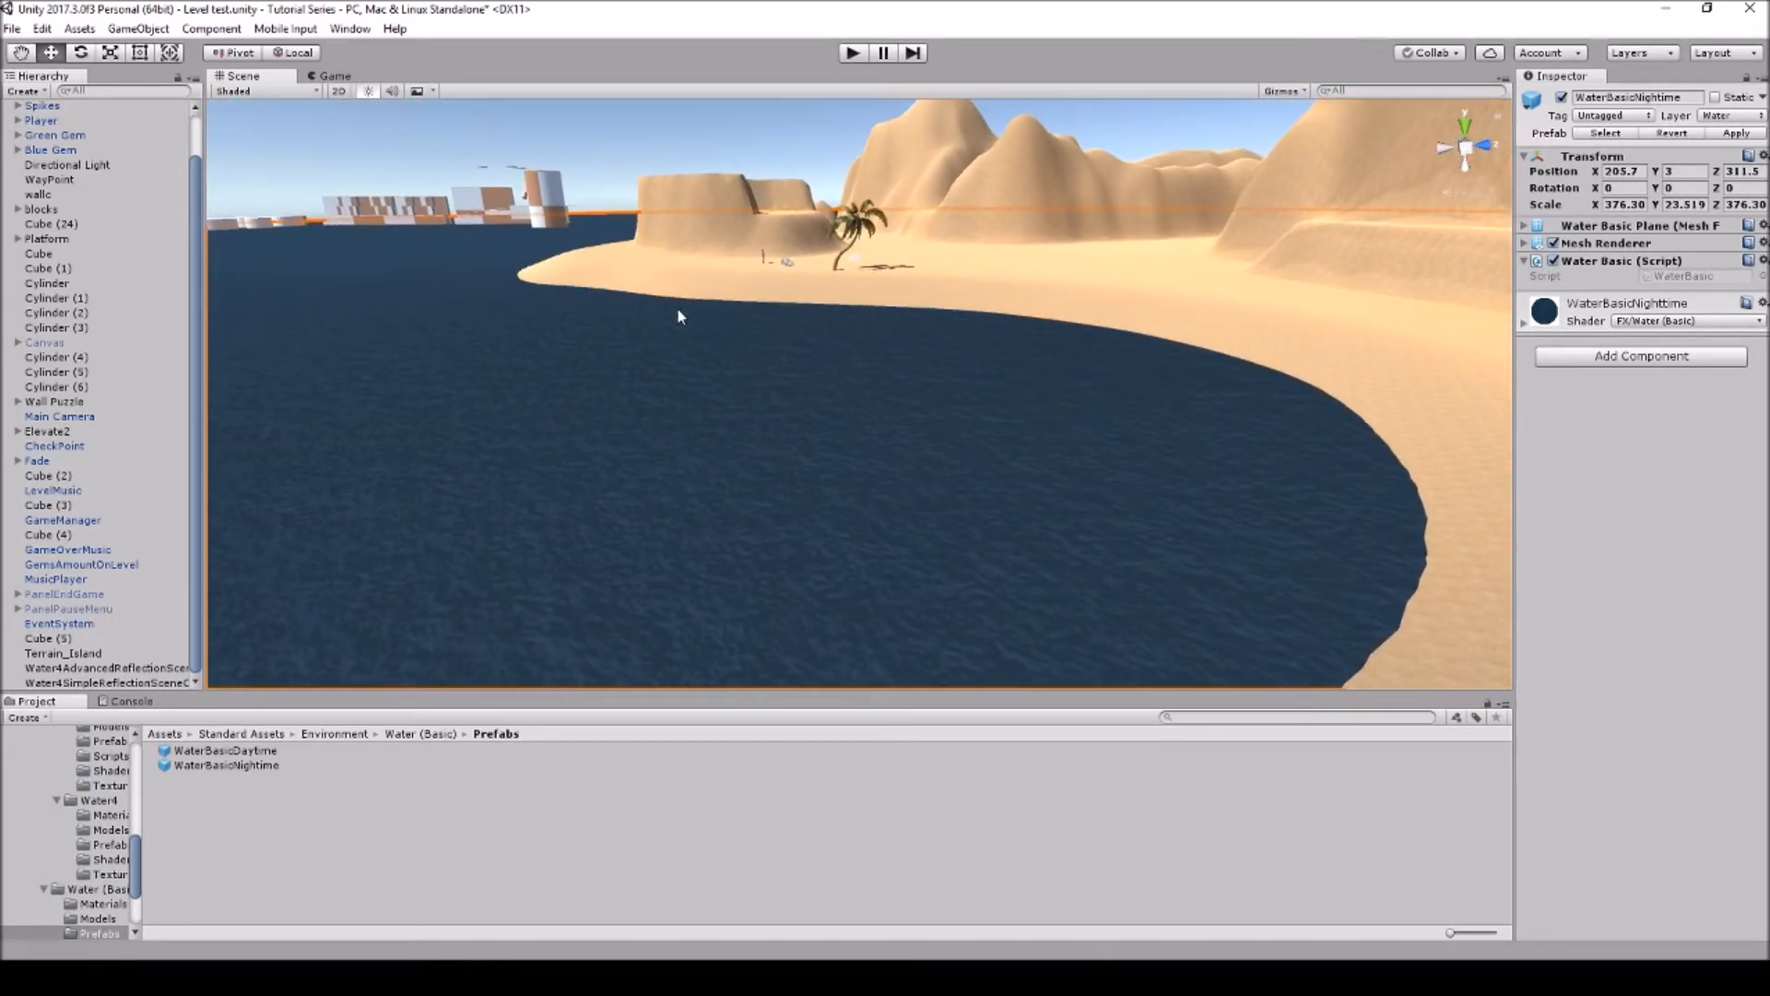
right_drag(876, 291, 1120, 268)
drag(1106, 227, 1109, 224)
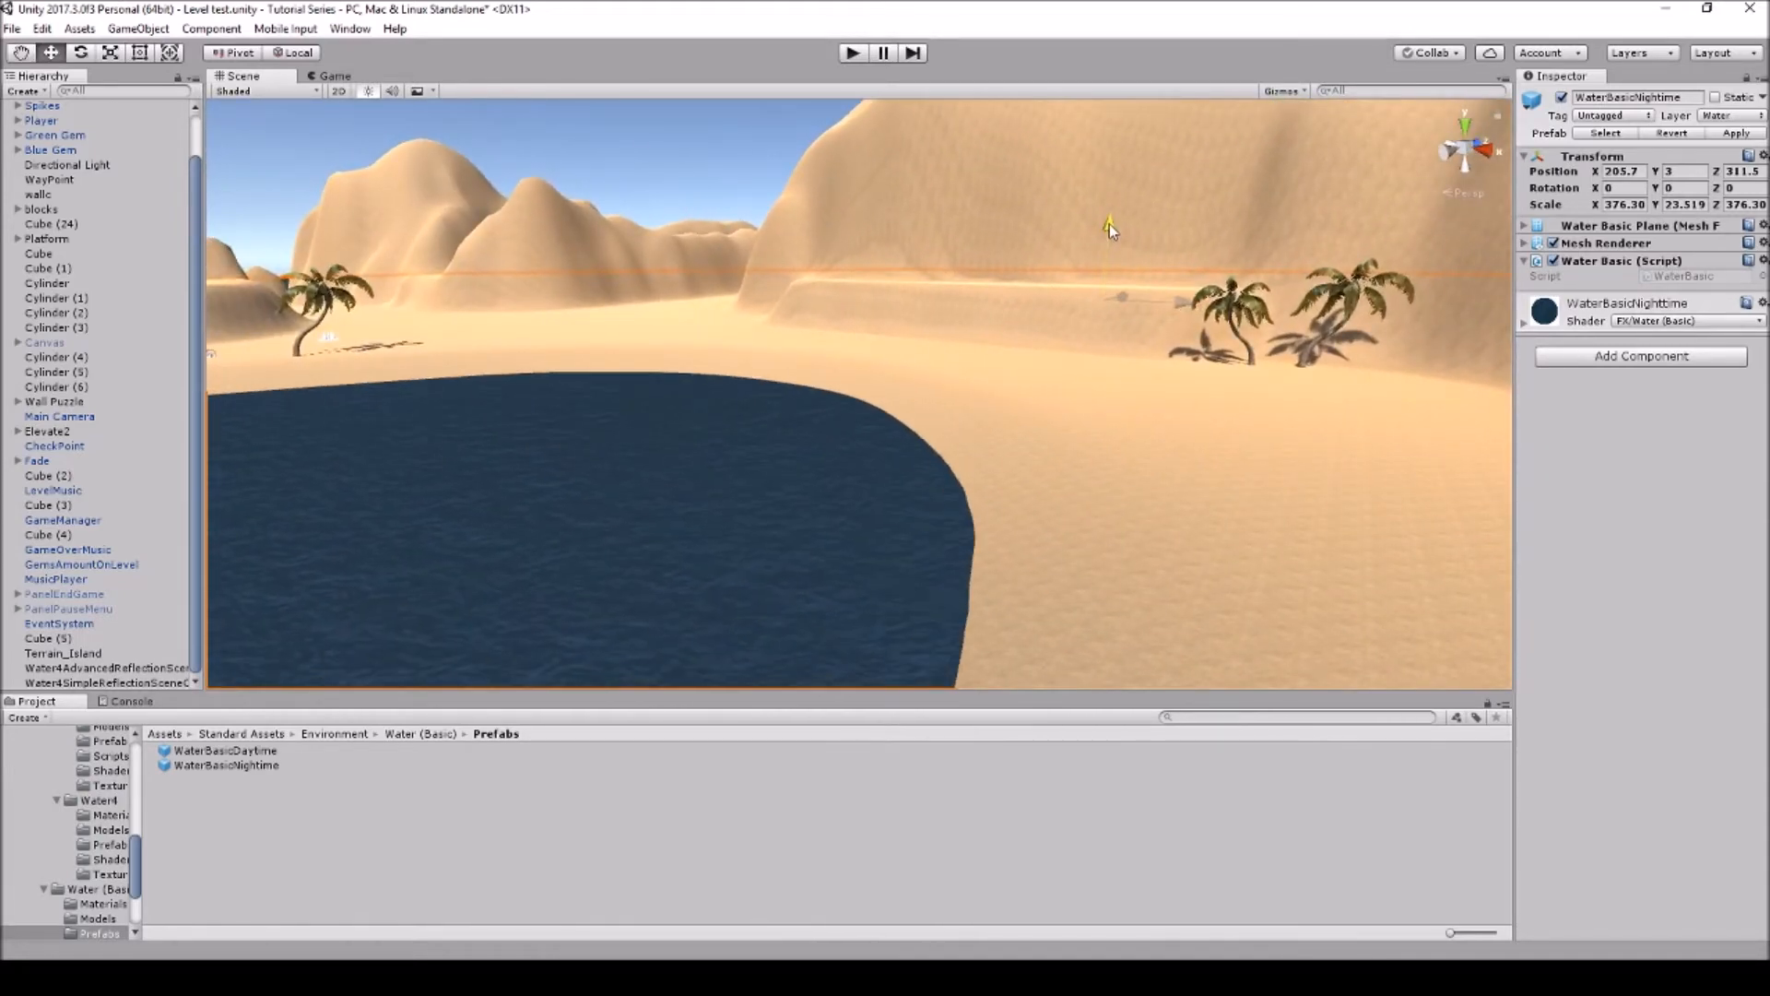
drag(1109, 224, 1109, 225)
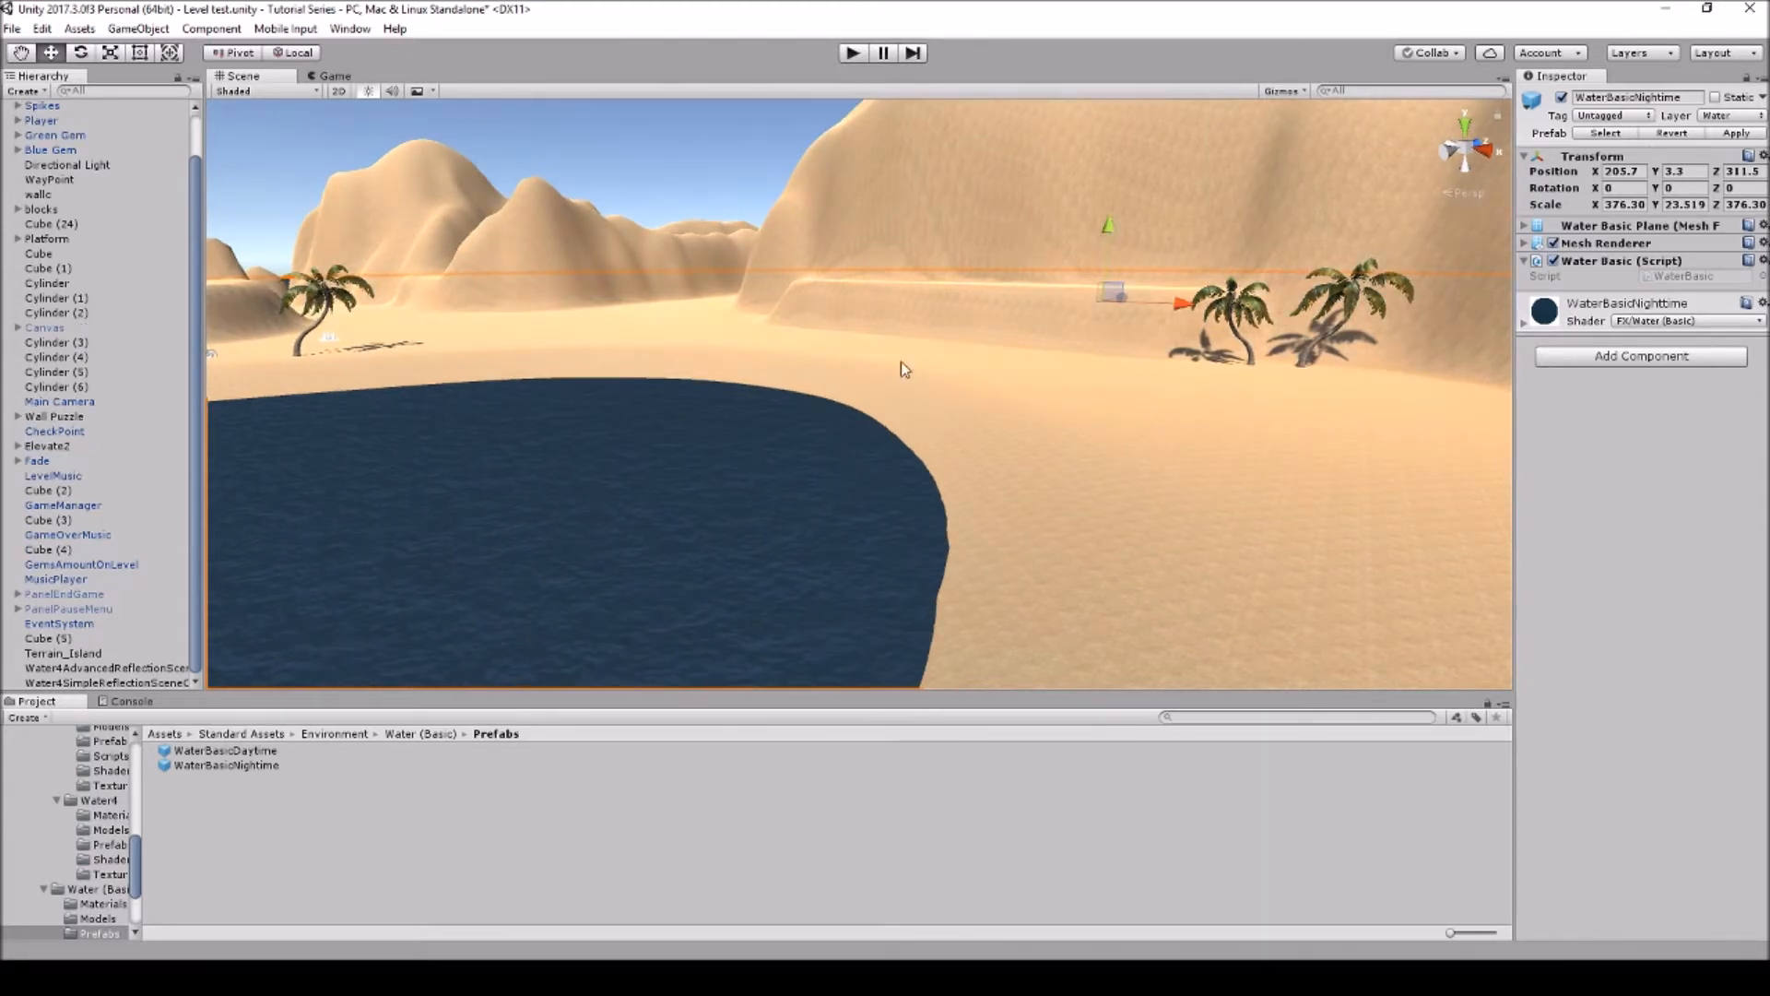
scroll(807, 346, up, 1)
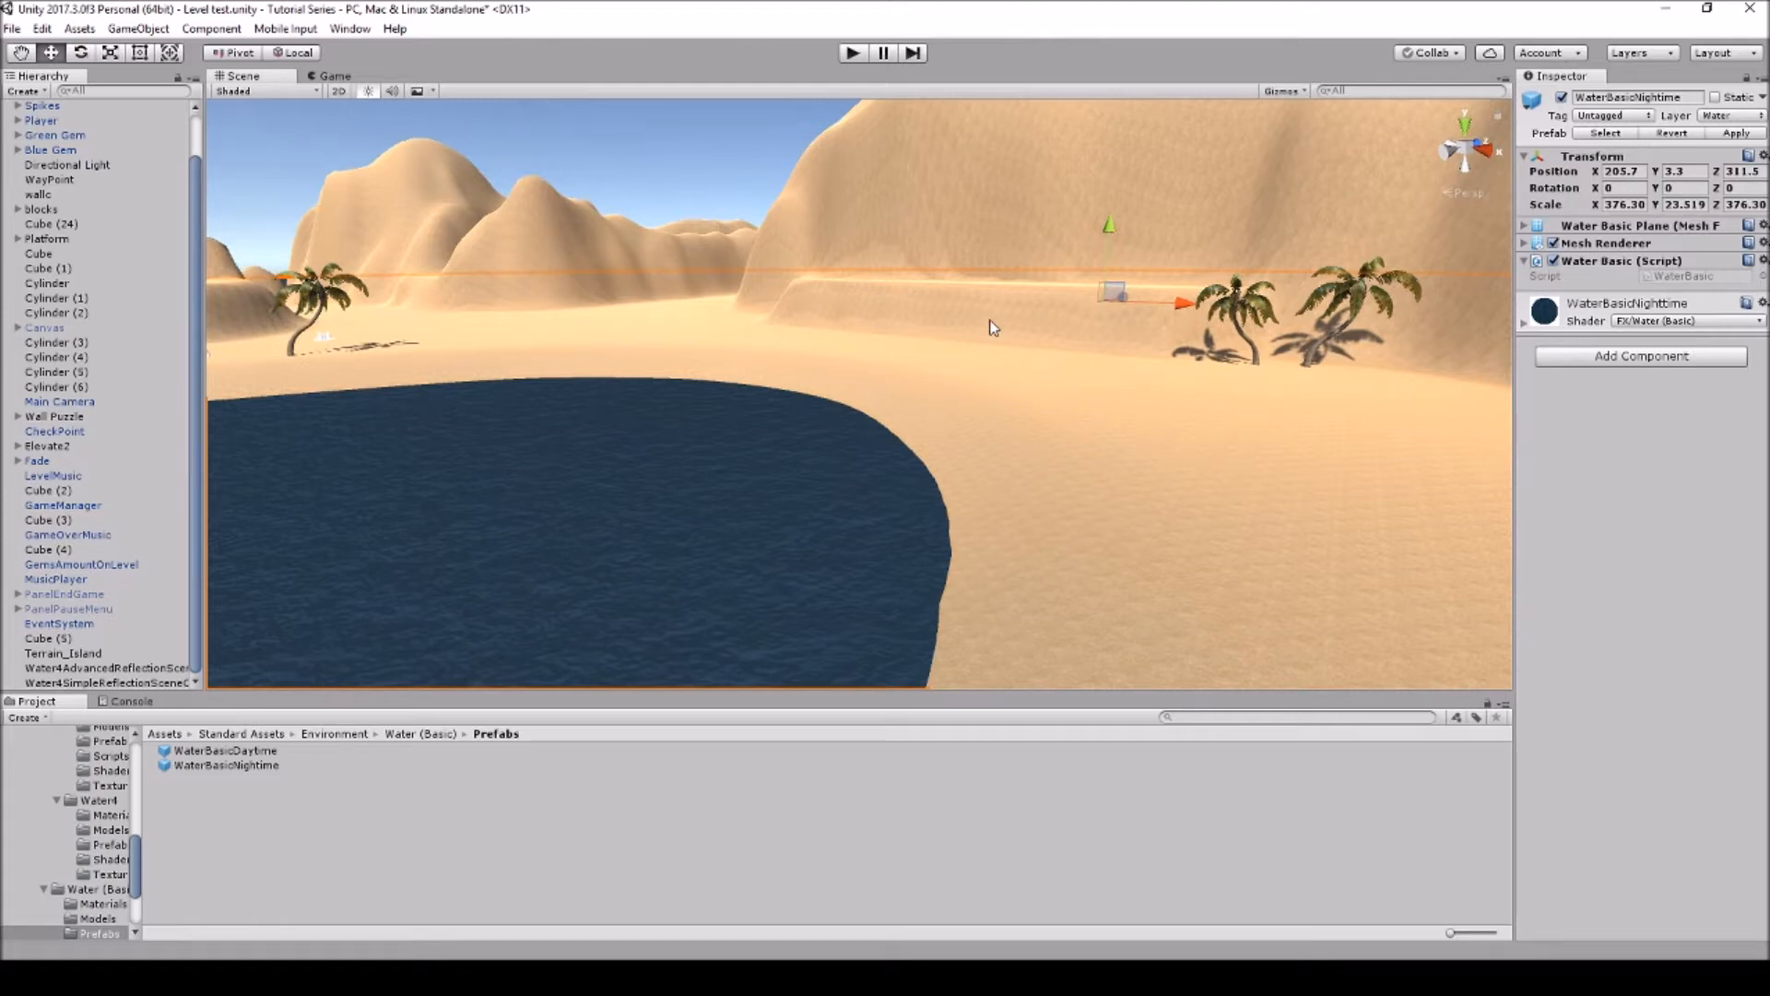
click(21, 54)
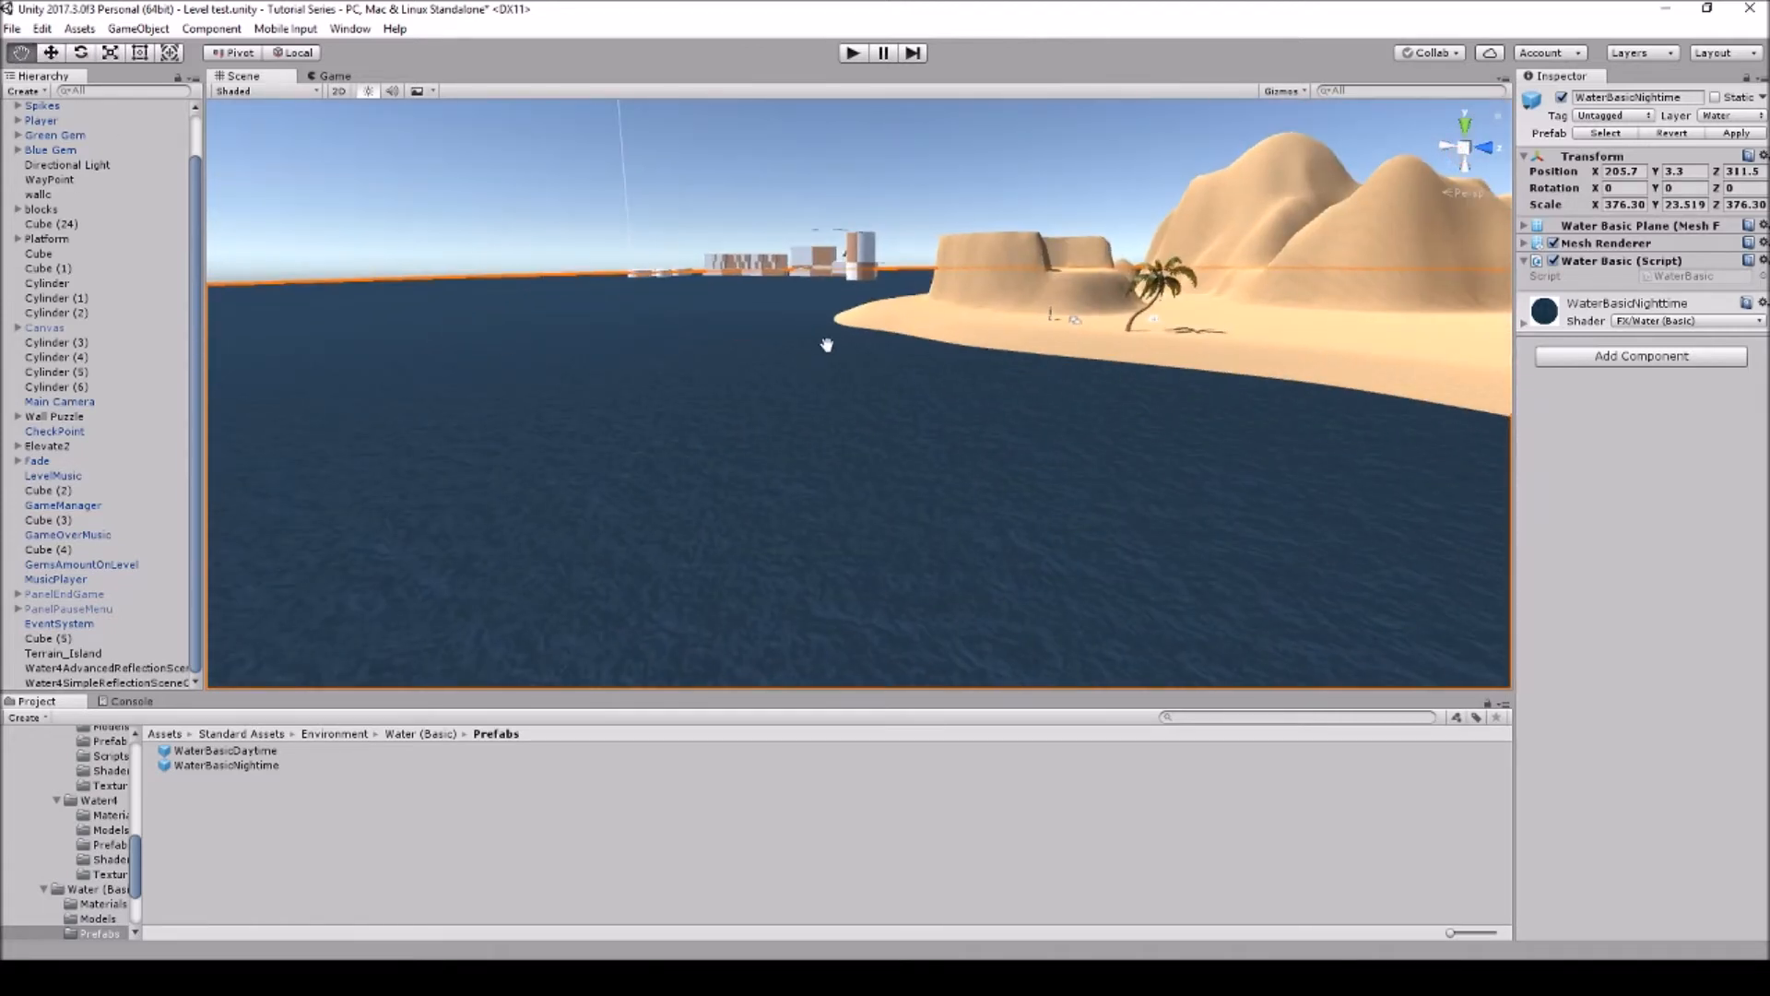
drag(826, 343, 908, 396)
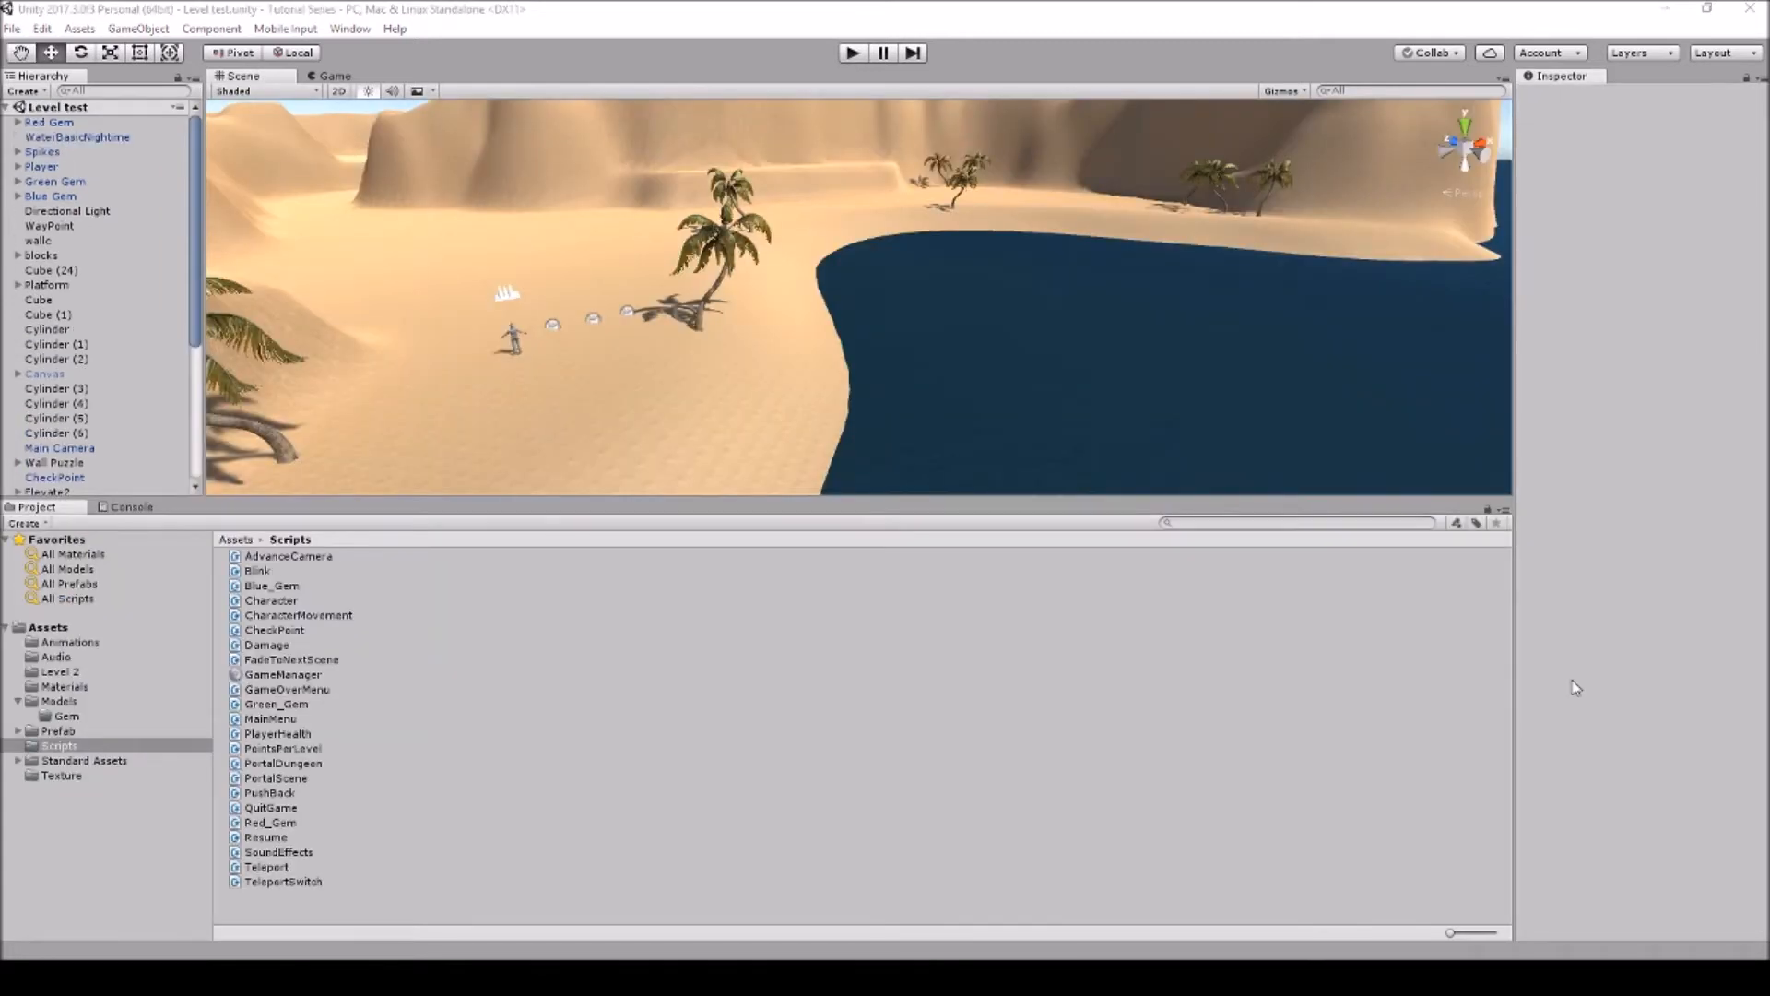